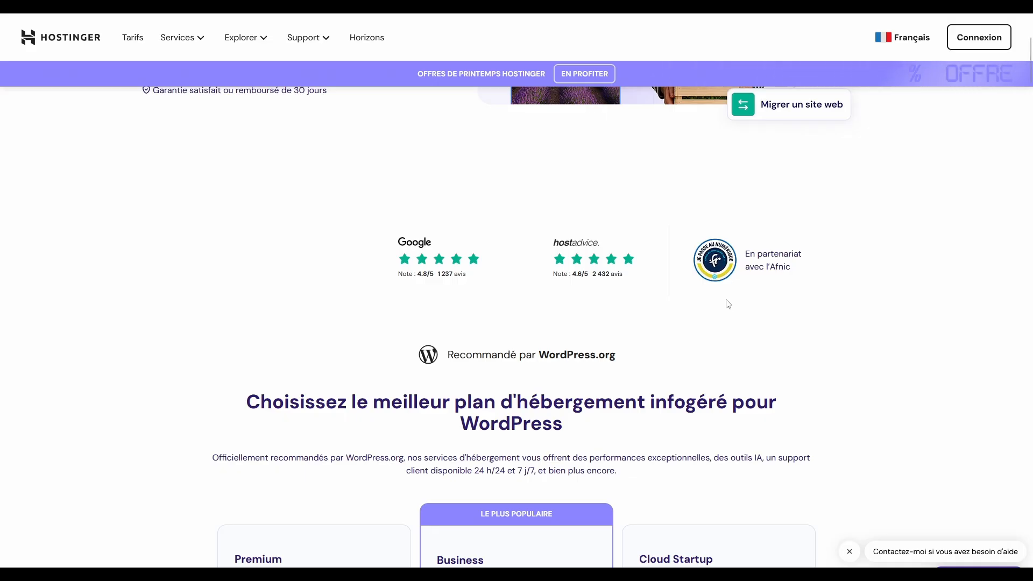
Step: Expand the full feature lists of the Premium, Business and Cloud Startup plans and compare them
scroll(727, 303, "down", 6)
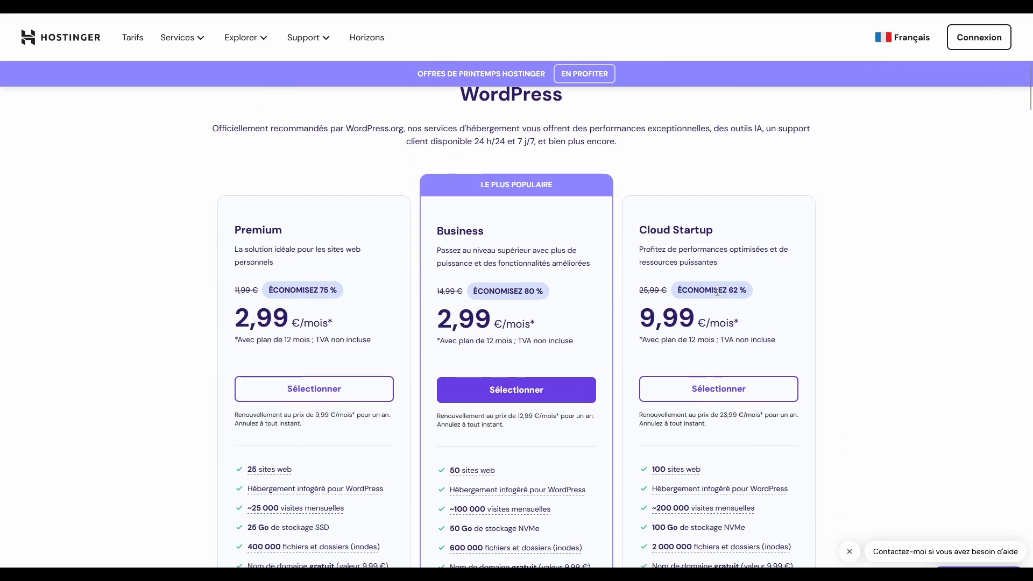
scroll(288, 331, "down", 6)
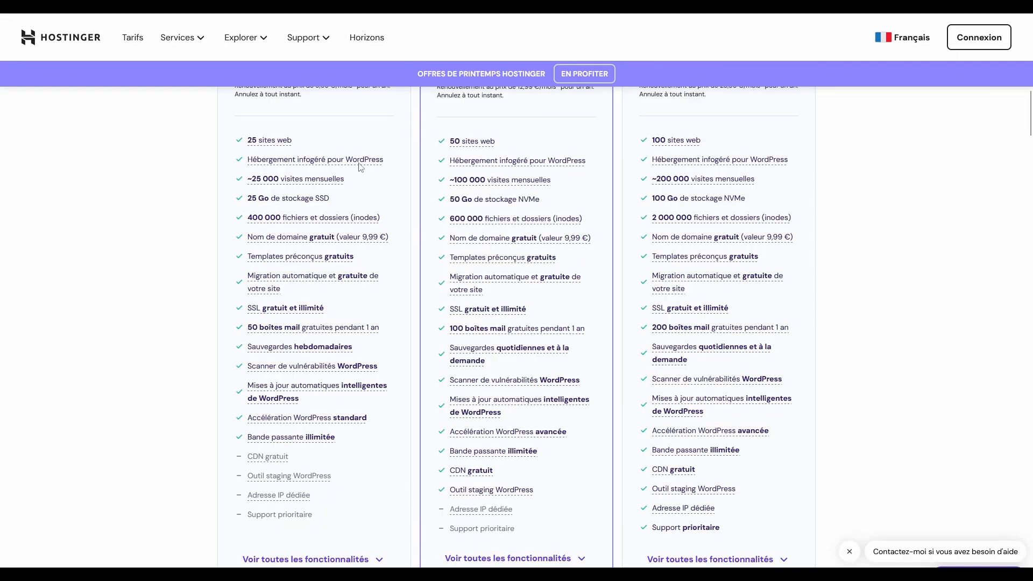
scroll(380, 269, "up", 4)
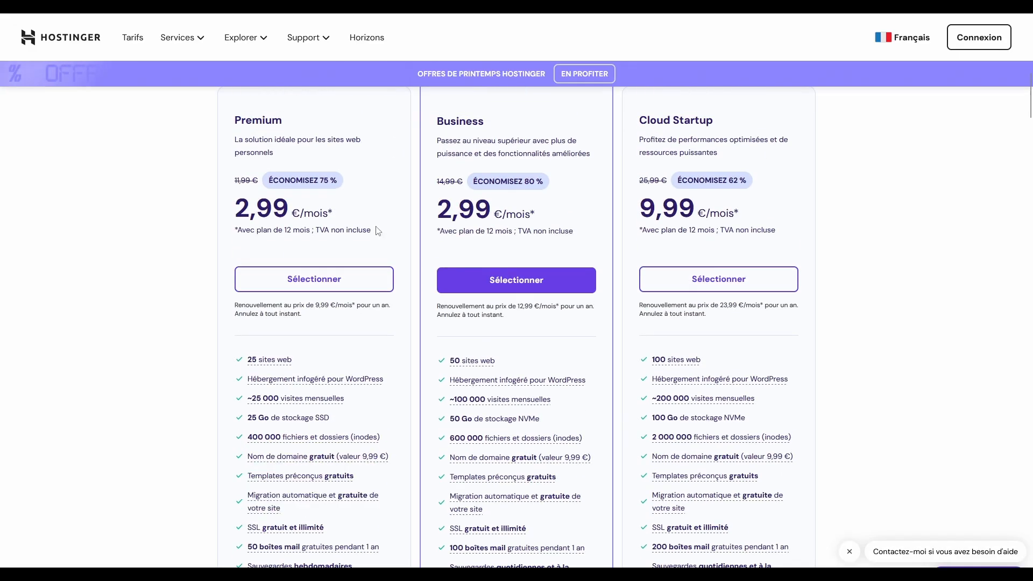
scroll(491, 329, "down", 4)
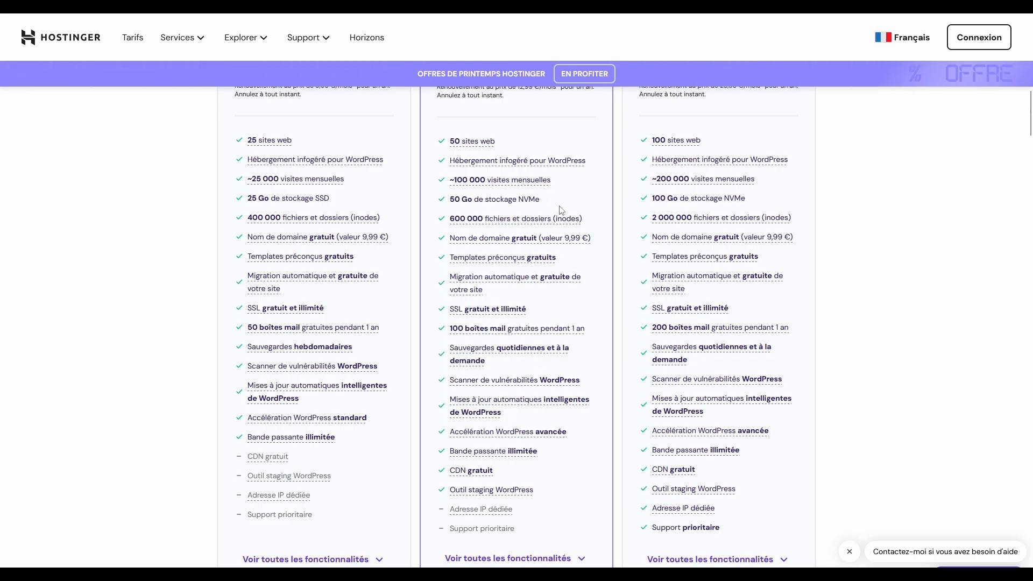
scroll(559, 209, "down", 6)
left_click(543, 232)
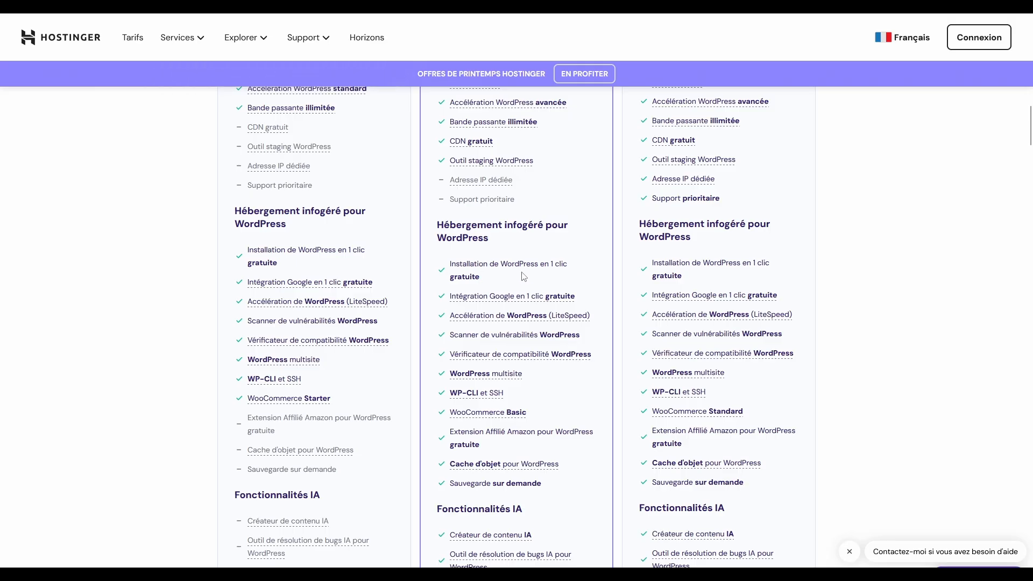
scroll(511, 263, "down", 4)
scroll(506, 256, "up", 2)
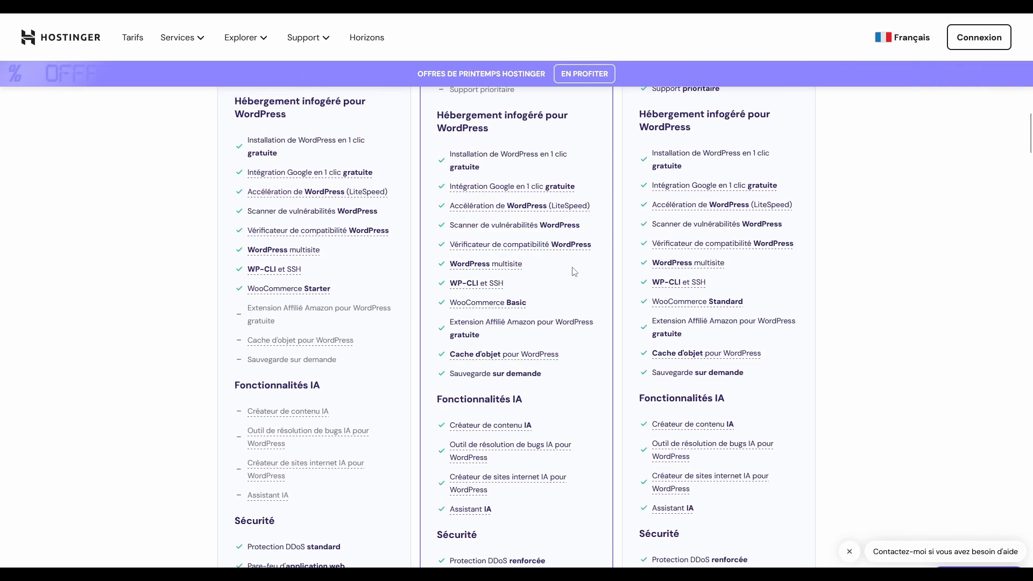
scroll(574, 272, "down", 4)
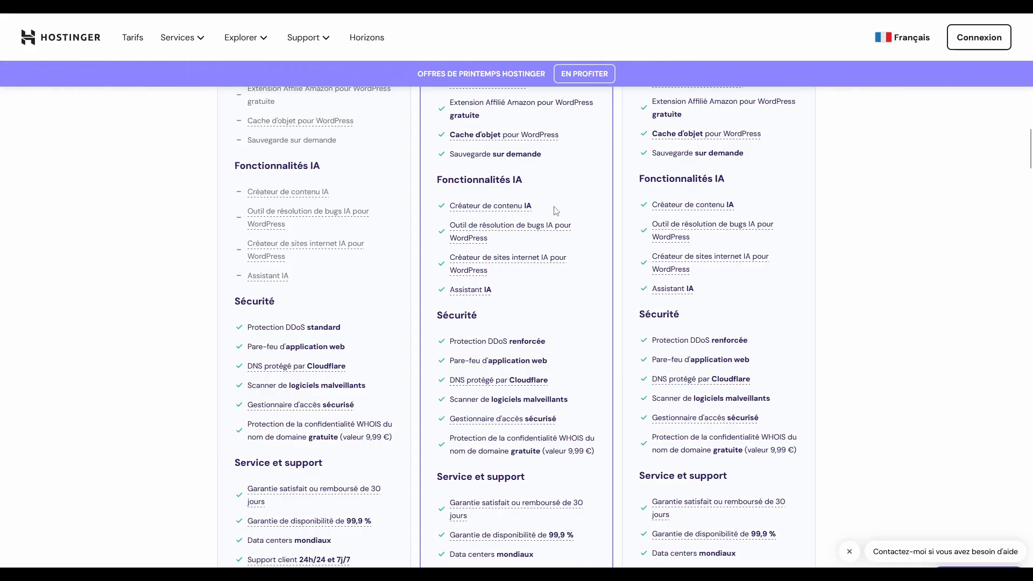
scroll(547, 286, "up", 6)
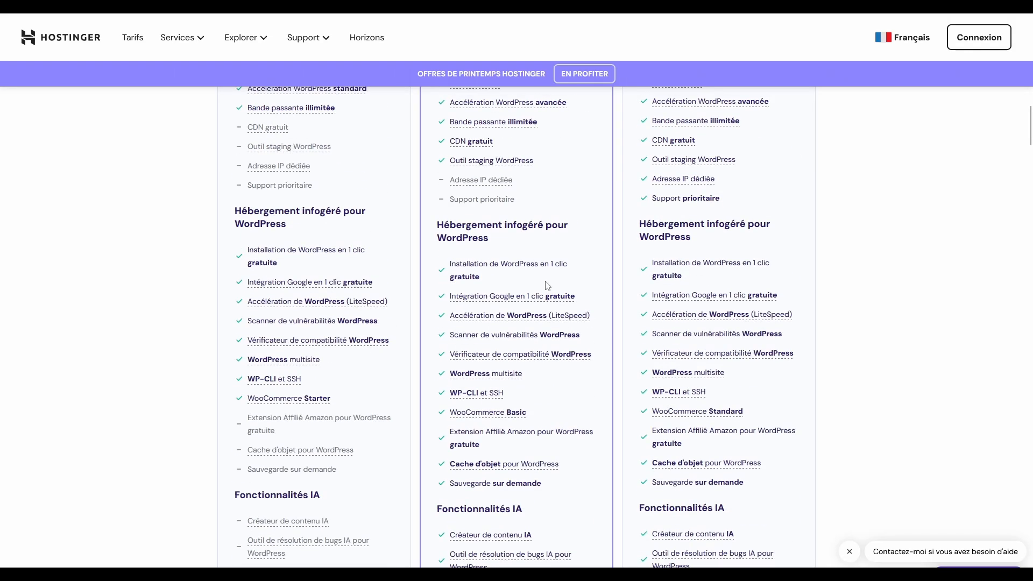
scroll(547, 285, "up", 4)
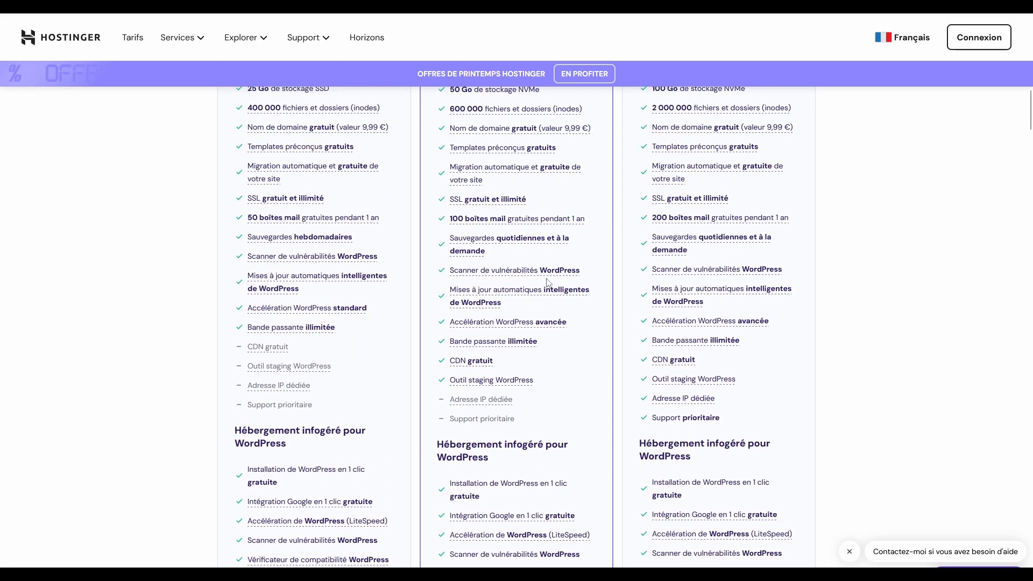
scroll(547, 282, "up", 10)
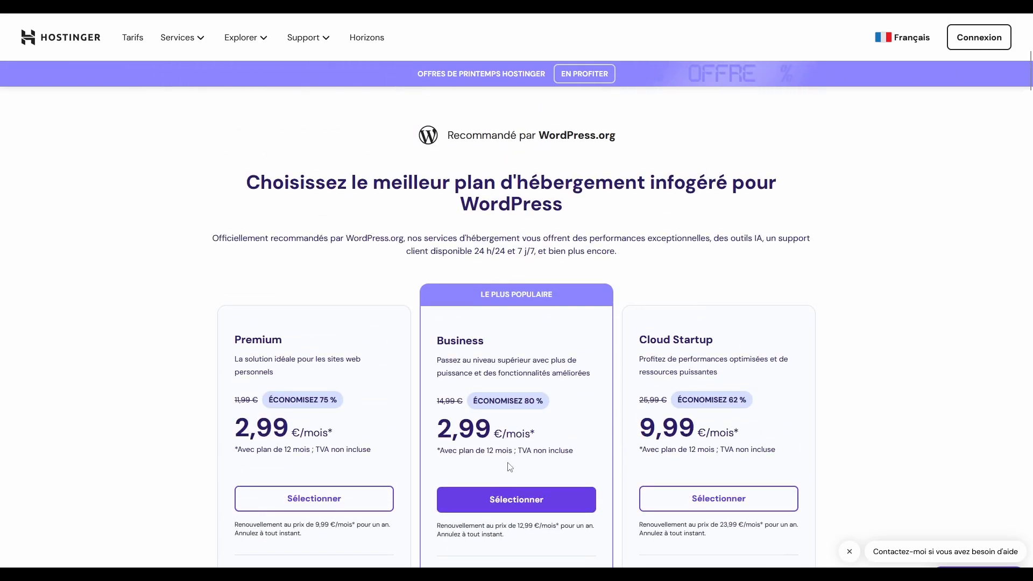
Step: Put the Business Web Hosting plan in the cart for 48 mois and proceed to checkout
left_click(530, 501)
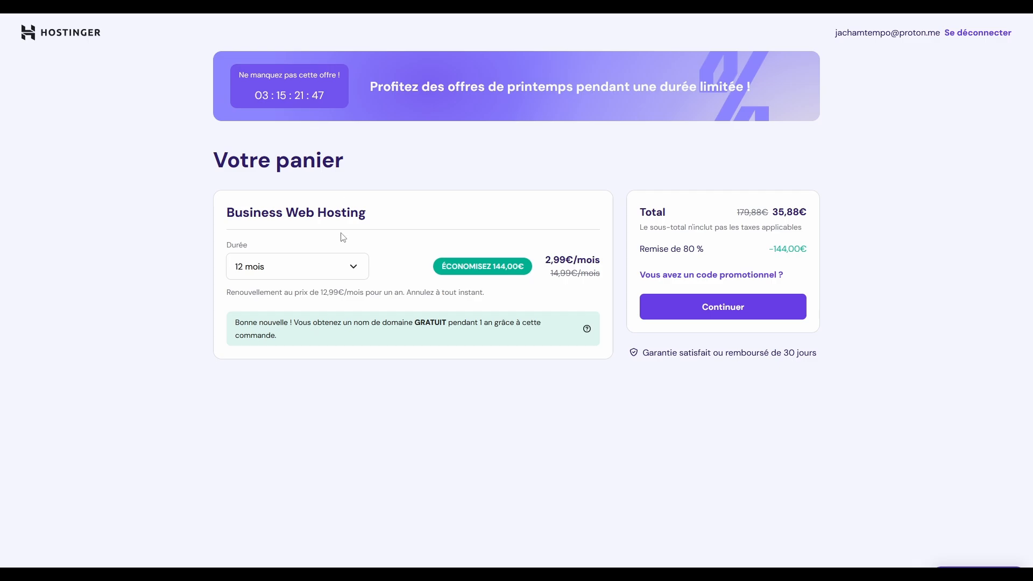
left_click(359, 272)
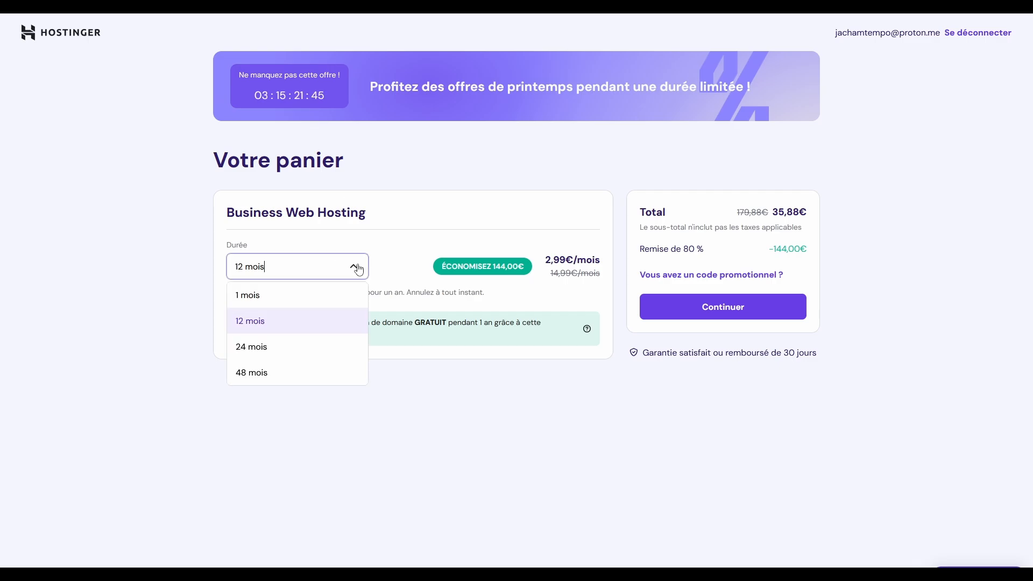
left_click(276, 375)
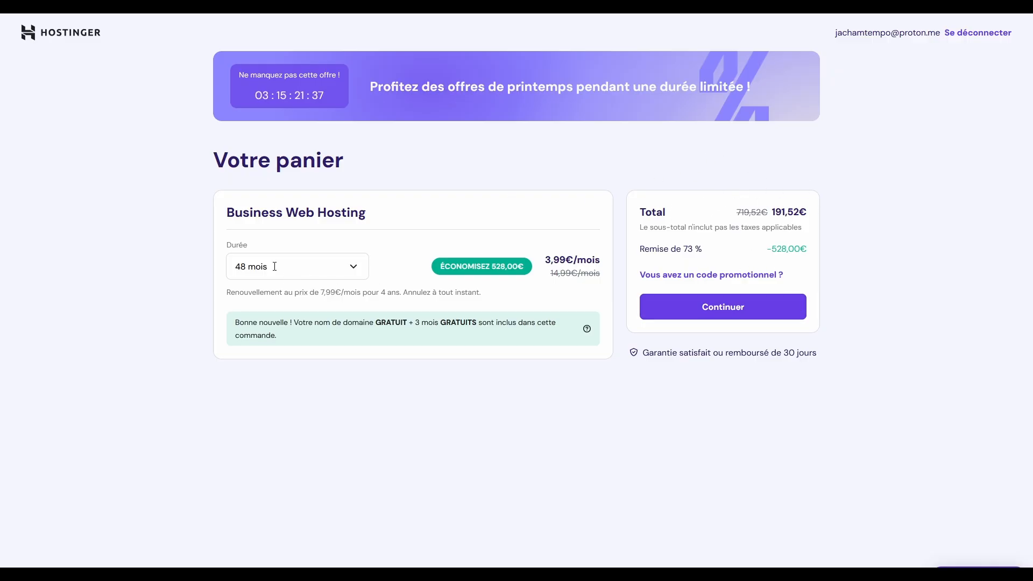
left_click(773, 318)
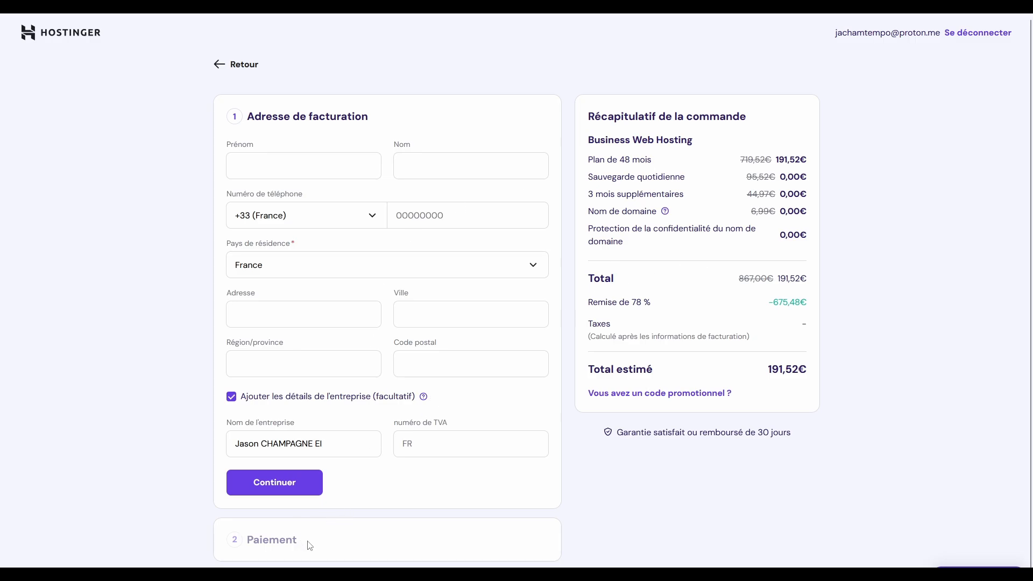
Step: Apply promo code FORMATIONVIDEO for 10% off, bringing the order to 172,37€
left_click(702, 395)
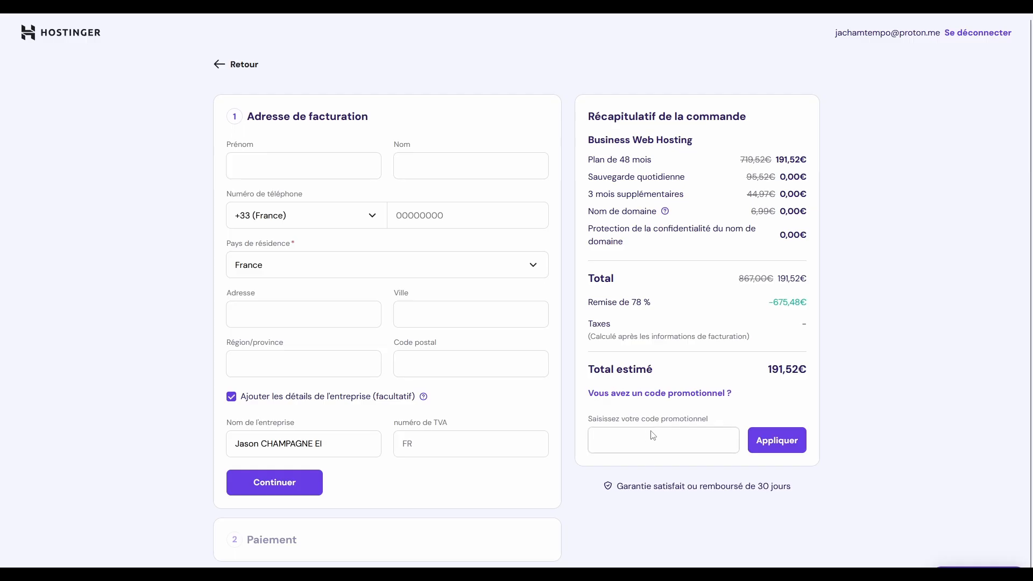
left_click(659, 441)
type("FORMATIONVIDEO")
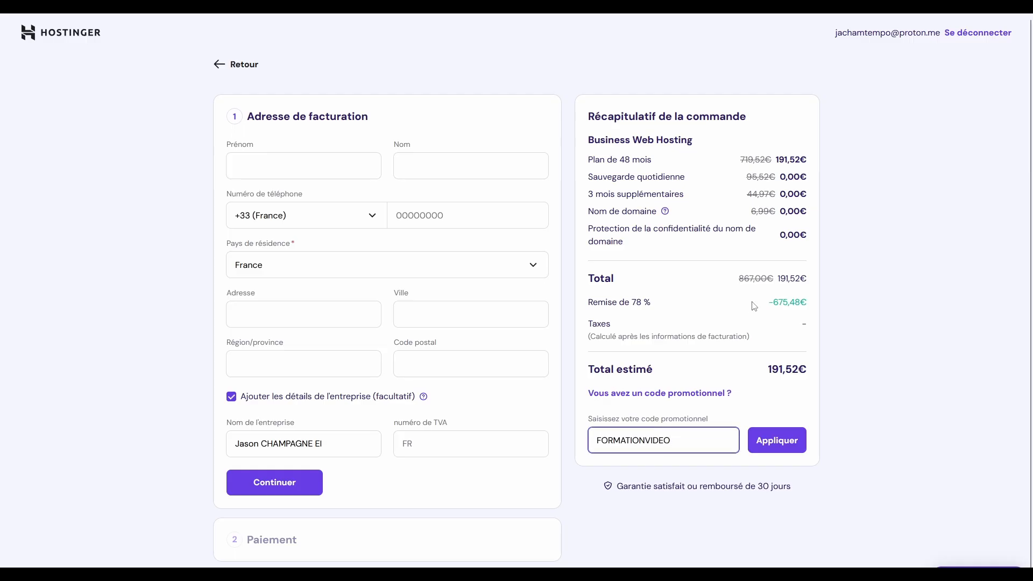
left_click(798, 440)
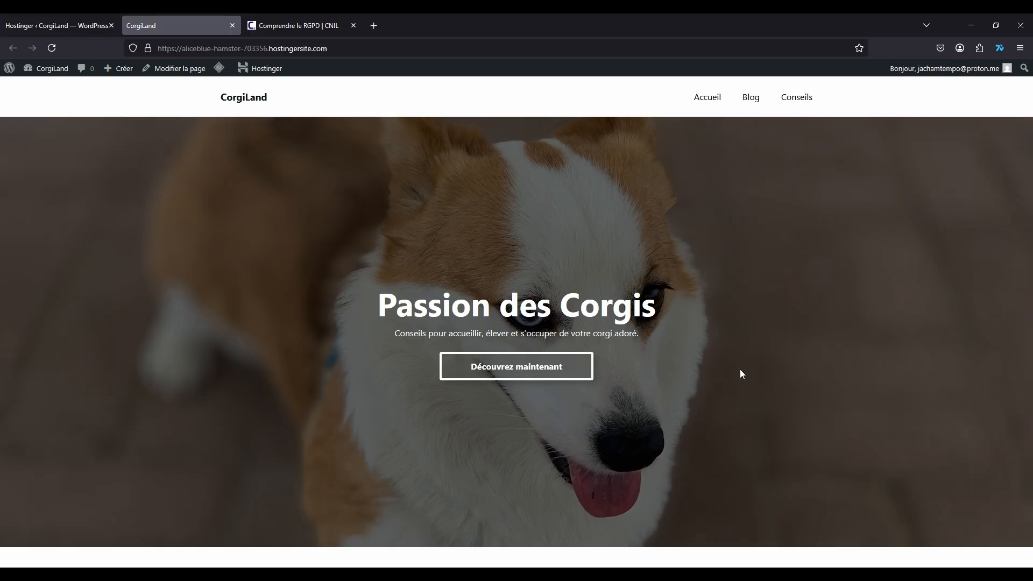
Step: Skim the CNIL 'Comprendre le RGPD' page, then close its tab
left_click(293, 26)
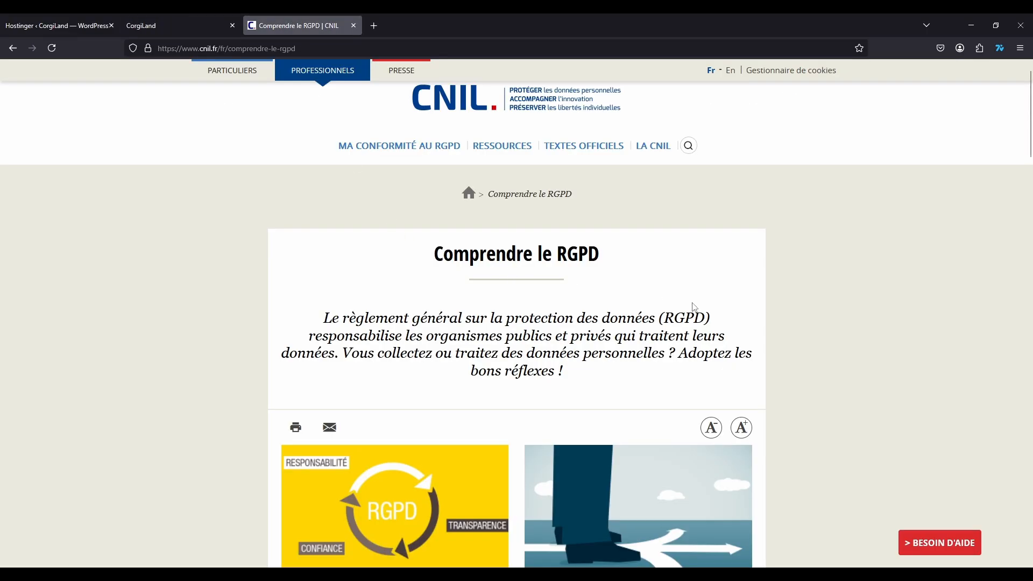
scroll(752, 316, "down", 4)
scroll(752, 316, "down", 3)
scroll(755, 314, "up", 8)
left_click(355, 26)
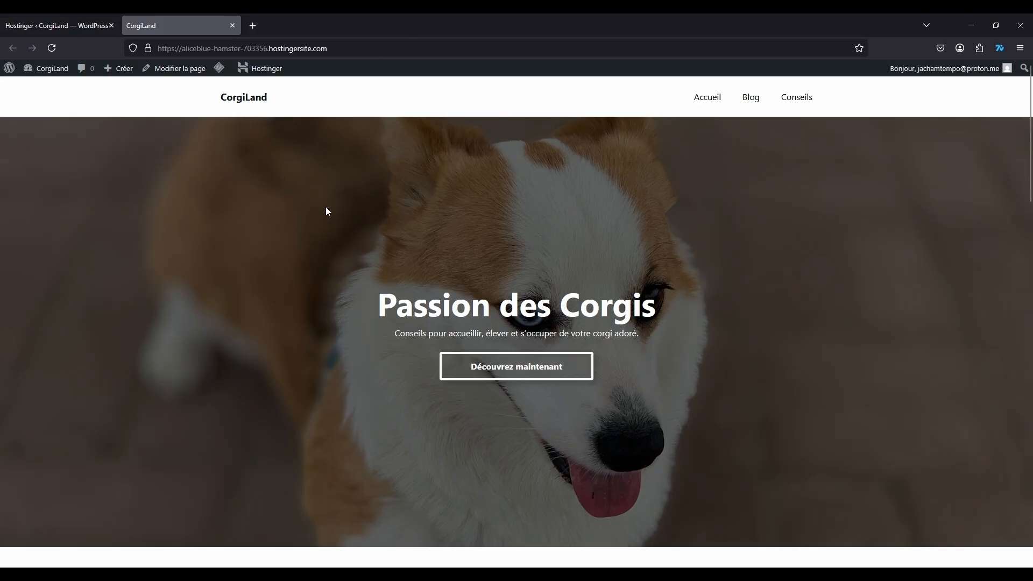
Step: From the WordPress admin dashboard, open the Extensions page listing the four installed plugins
scroll(326, 211, "down", 10)
scroll(476, 240, "up", 10)
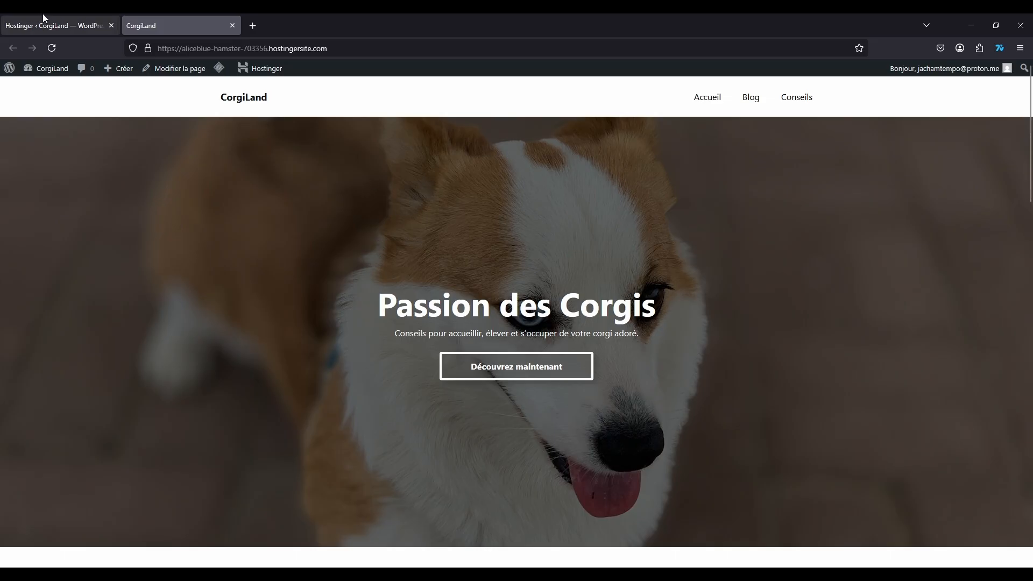
mouse_move(43, 18)
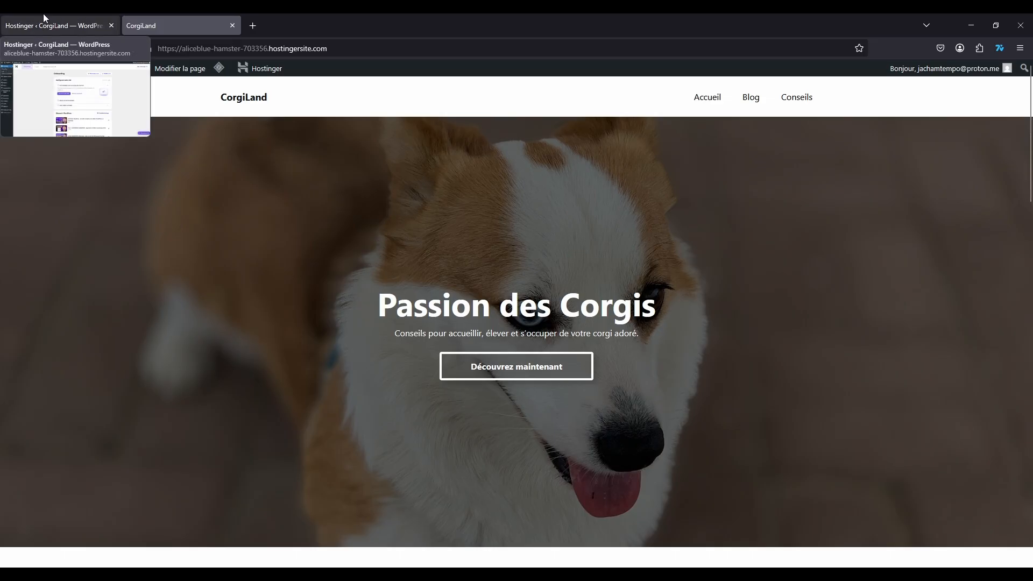
left_click(43, 15)
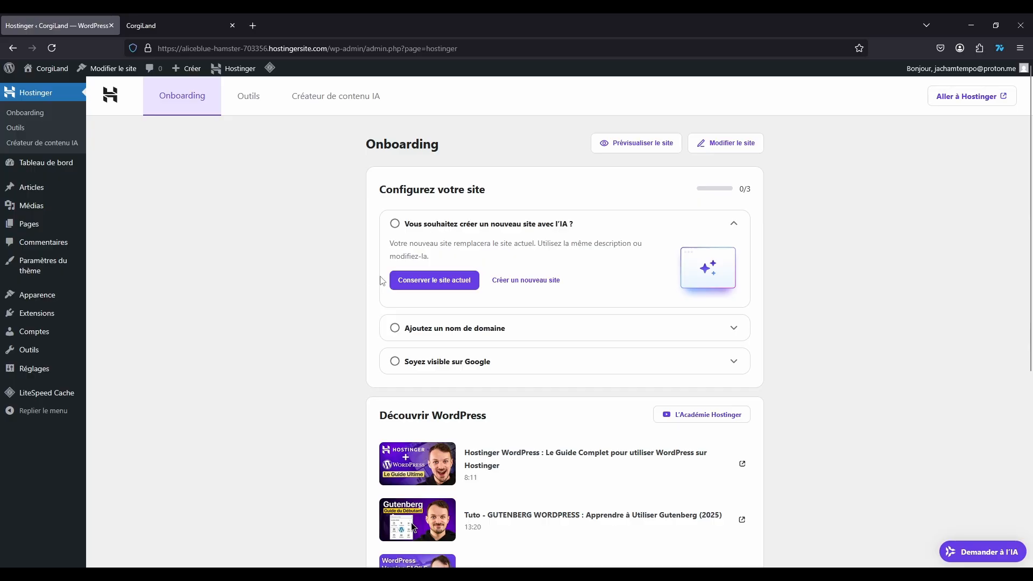
left_click(45, 167)
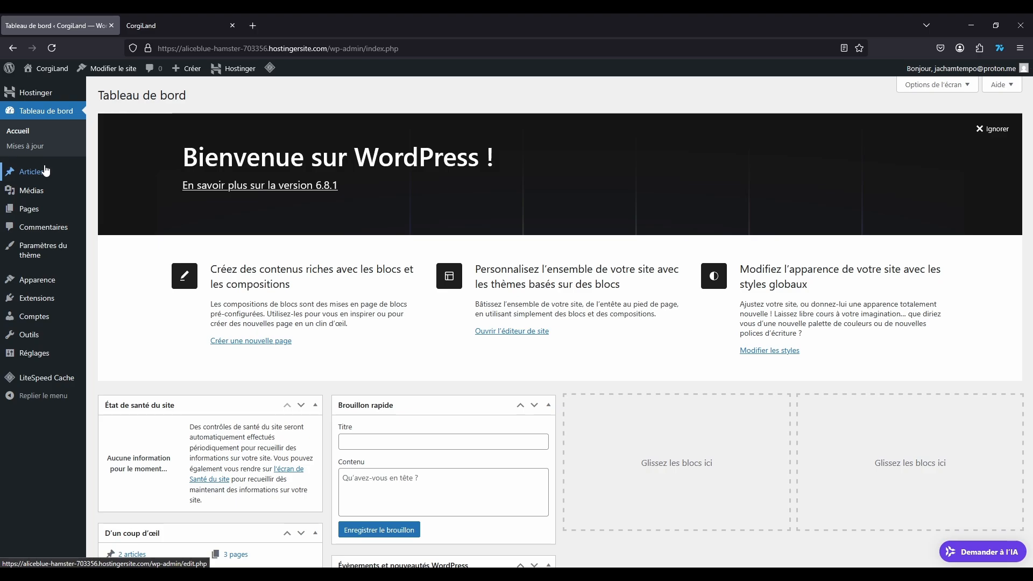
left_click(37, 298)
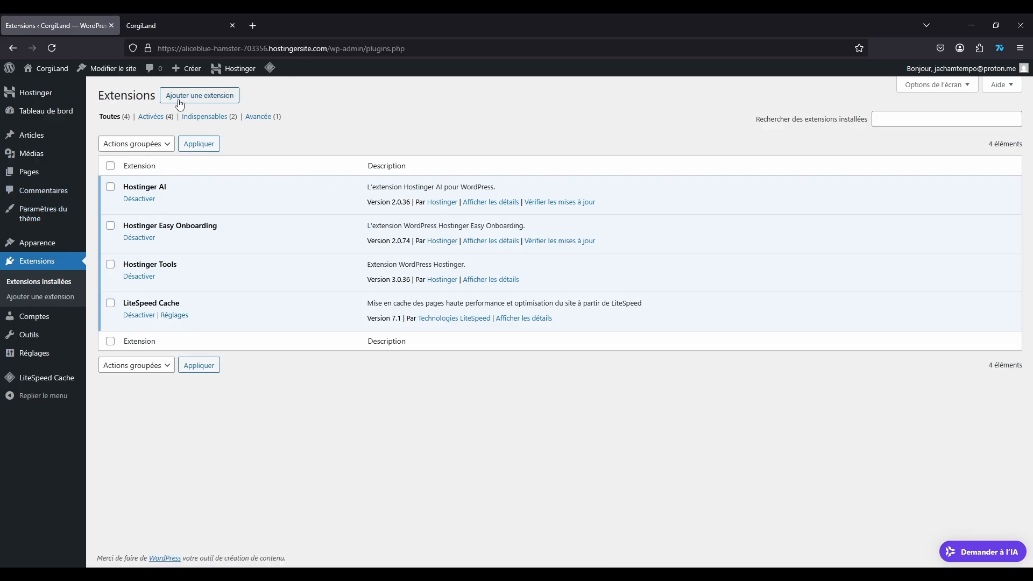
Step: Search for 'complianz', install Complianz – GDPR/CCPA Cookie Consent, then return to the Tableau de bord
left_click(199, 95)
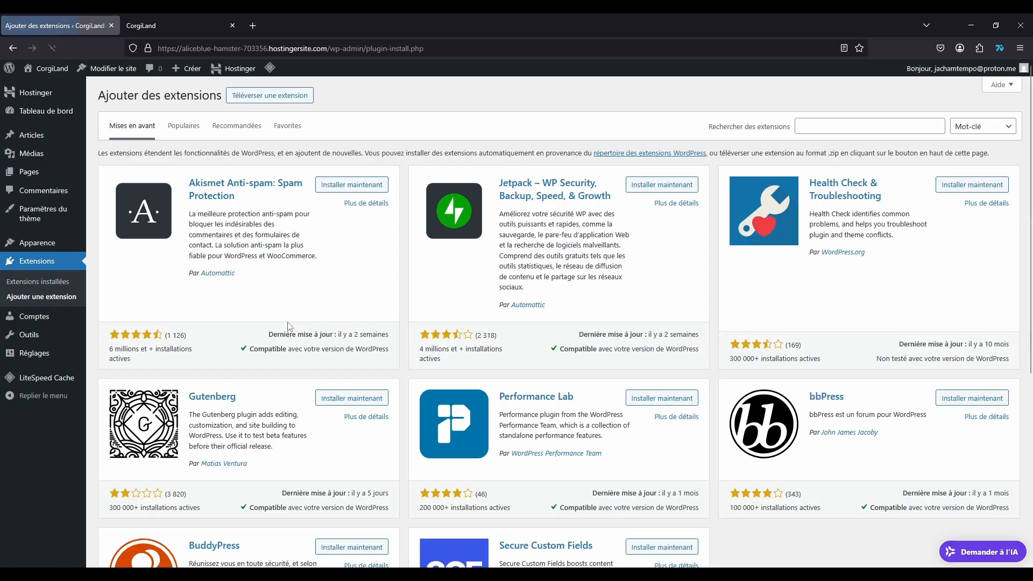
left_click(832, 124)
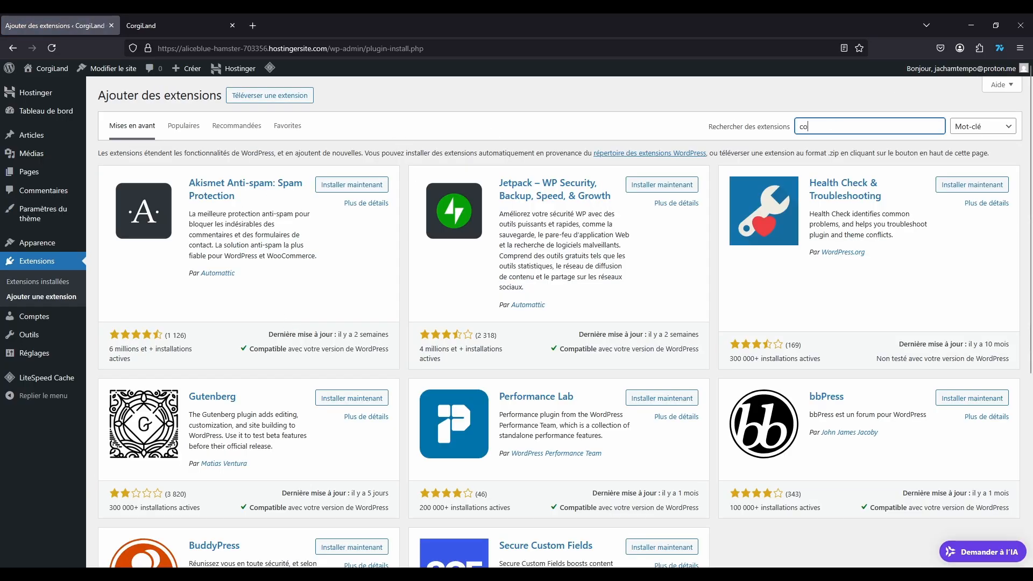
type("complianz")
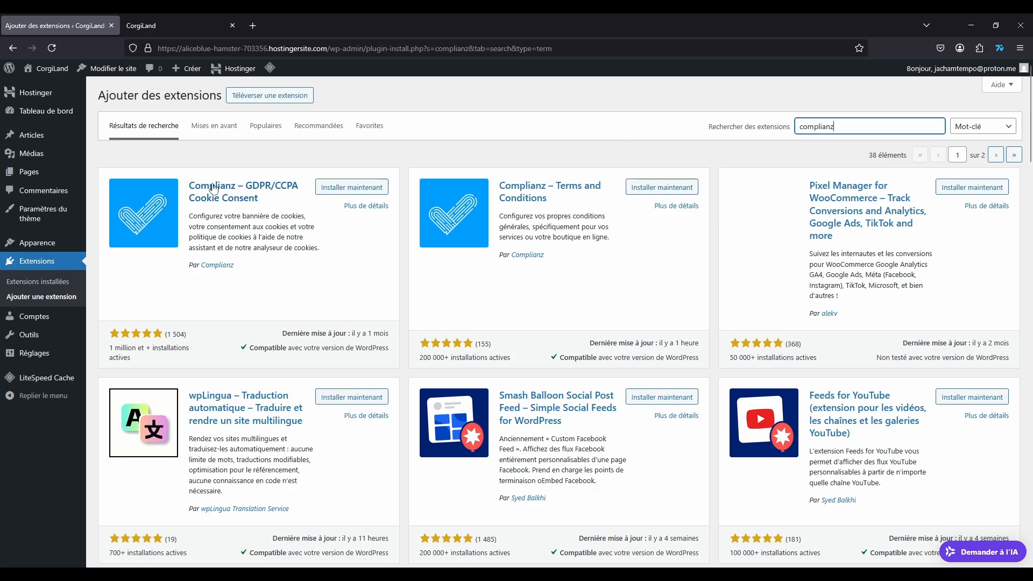
left_click(353, 188)
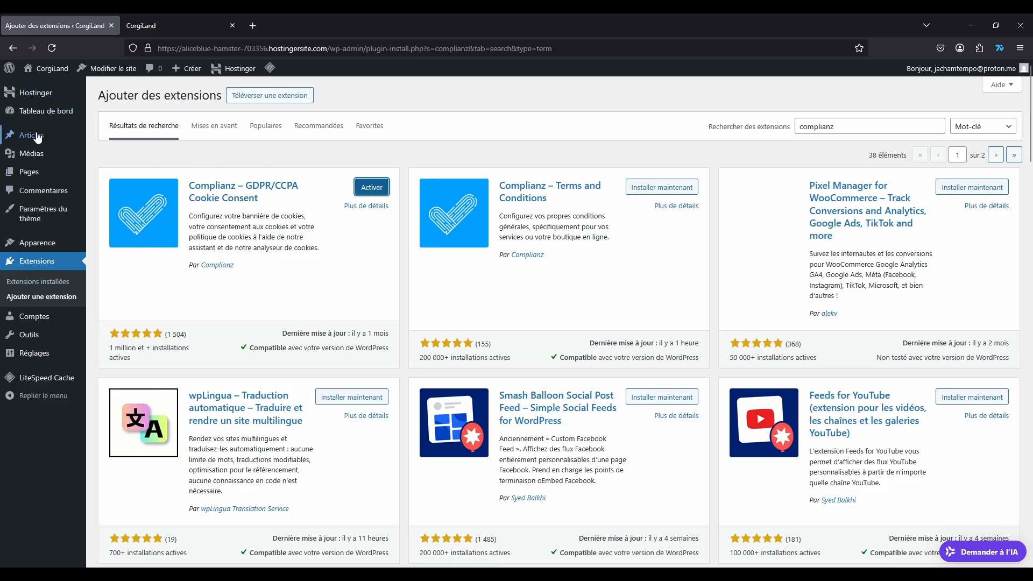
left_click(41, 114)
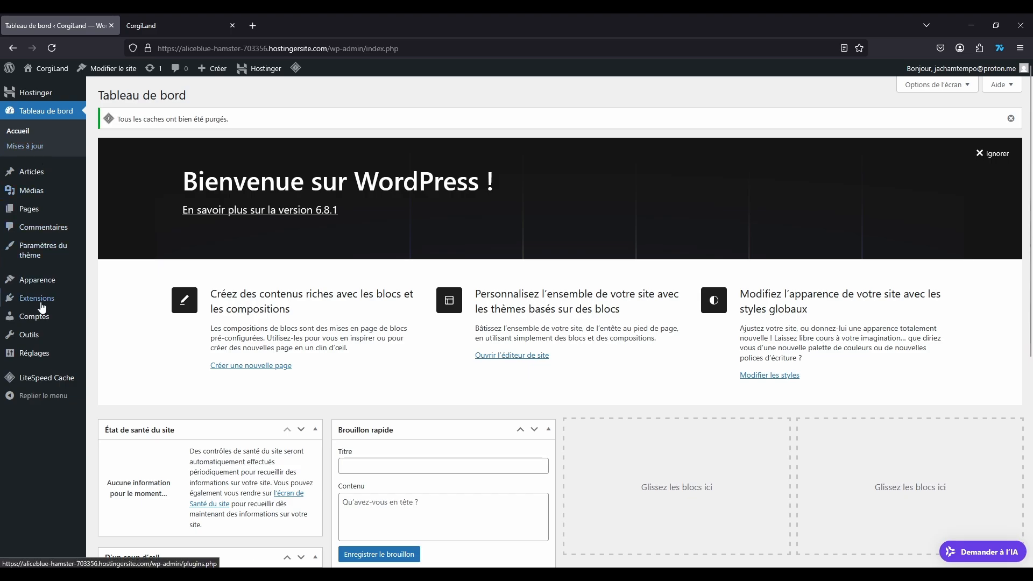
Step: Activate Complianz from Extensions installées and open the Complianz > Tableau de bord page
mouse_move(48, 304)
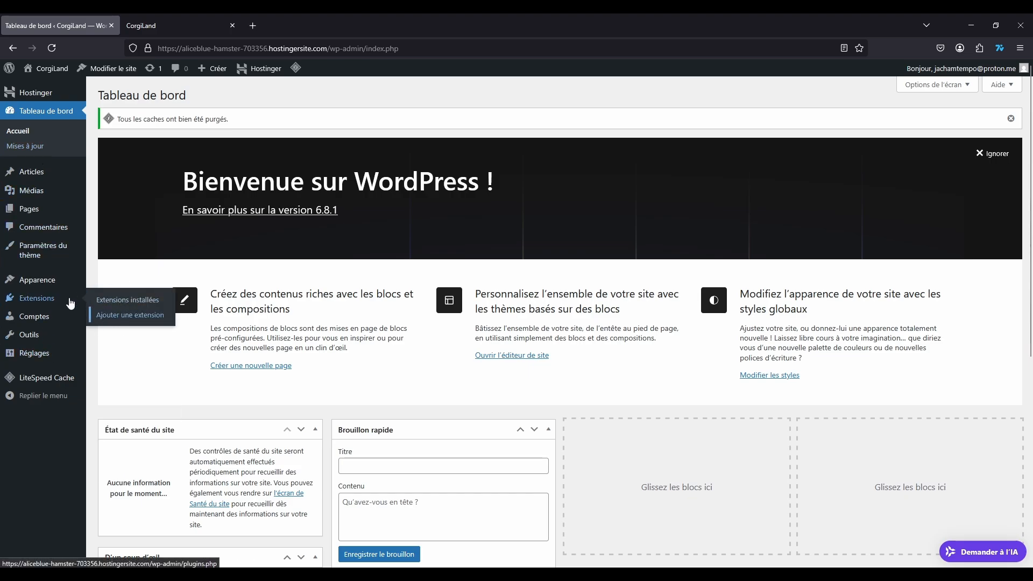
left_click(51, 303)
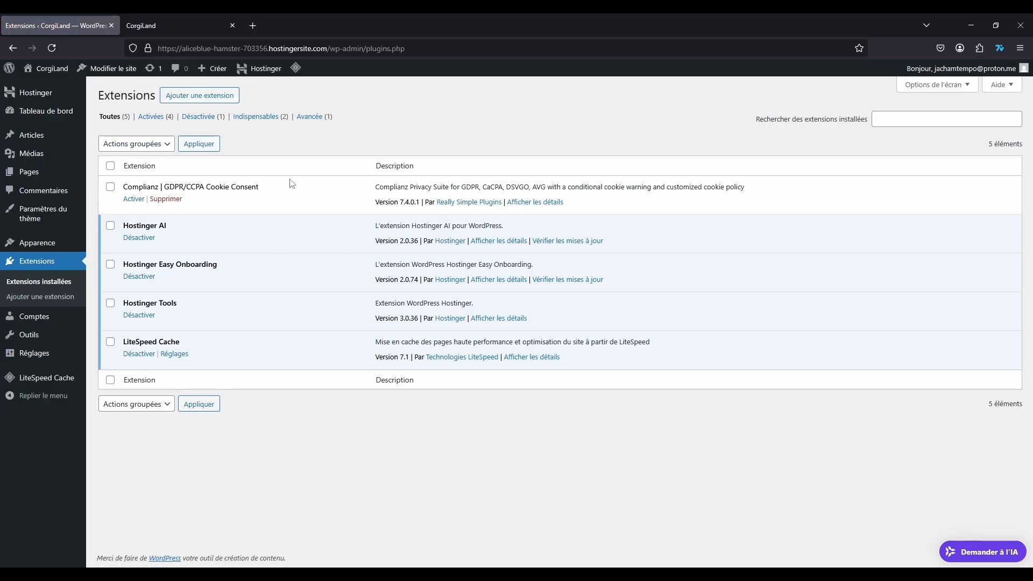
left_click(134, 199)
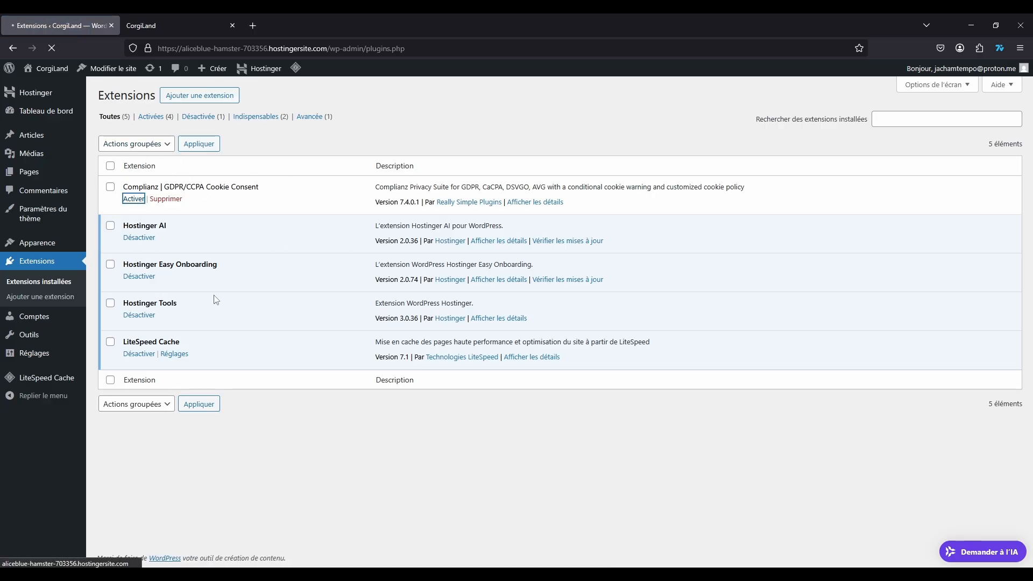
mouse_move(34, 241)
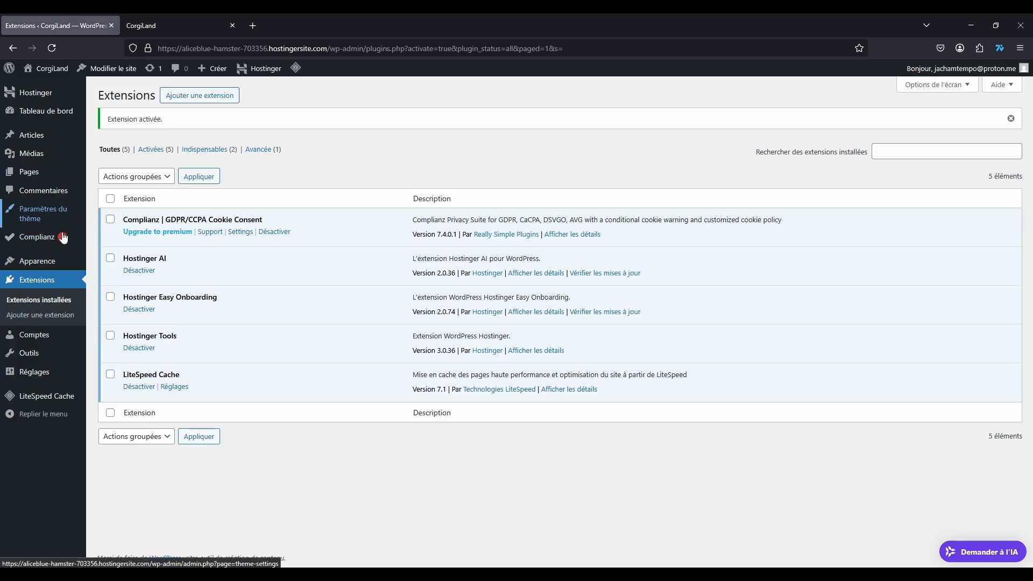
left_click(123, 239)
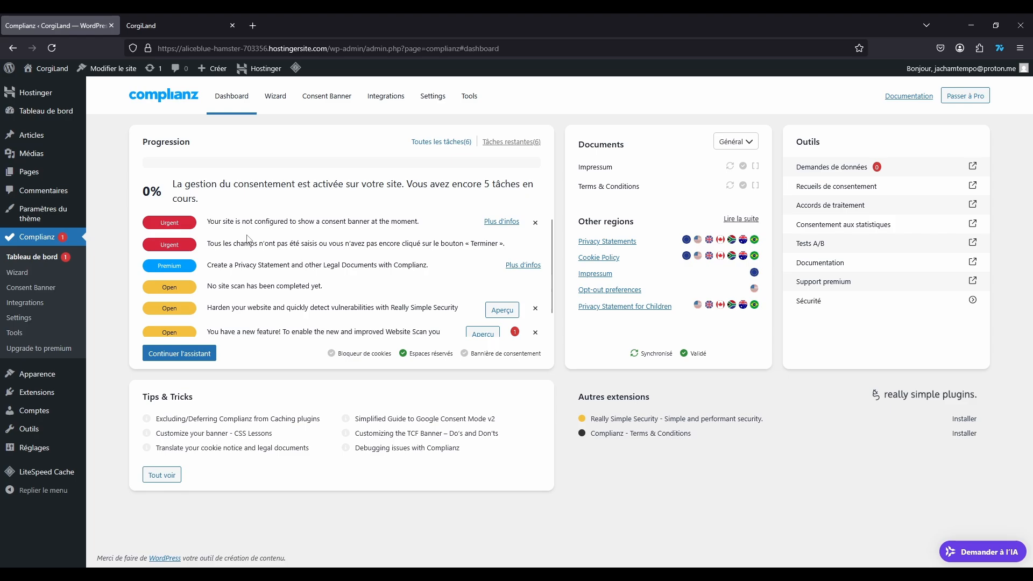
Step: Update the Complianz and Really Simple Security translations, dismiss the Sécurité onboarding, and reopen the Complianz dashboard
left_click(432, 99)
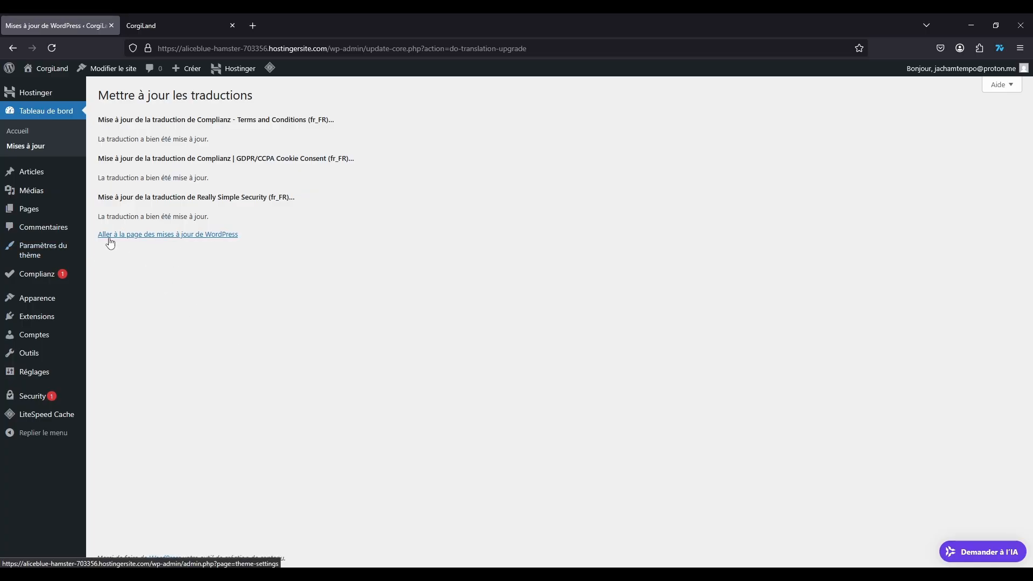
left_click(128, 236)
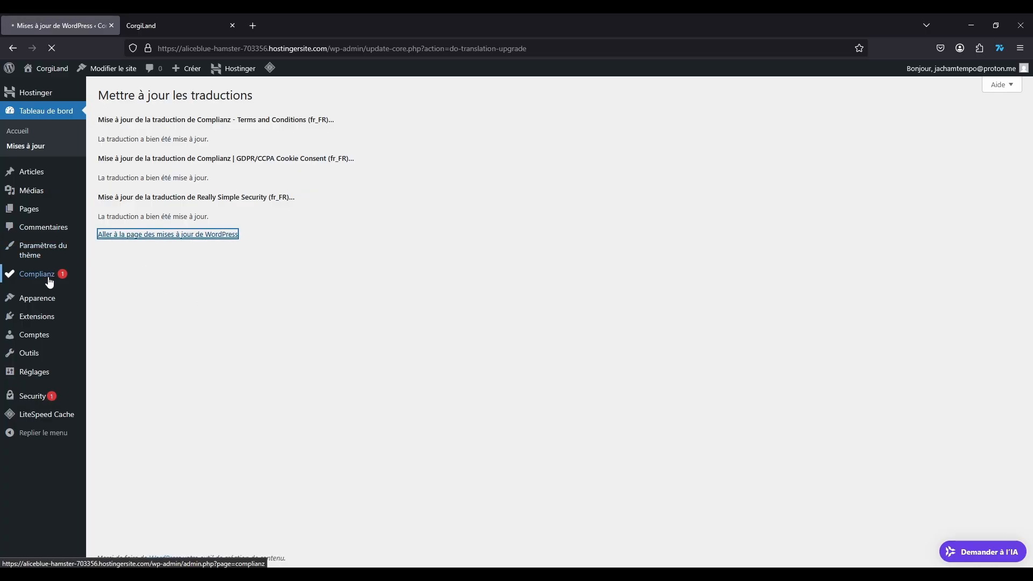
left_click(30, 396)
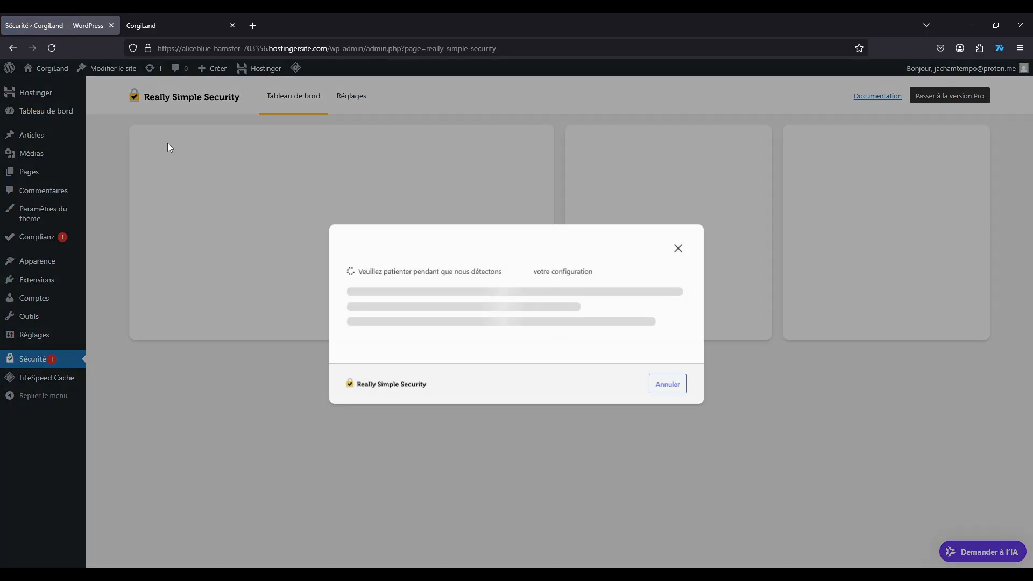
left_click(679, 248)
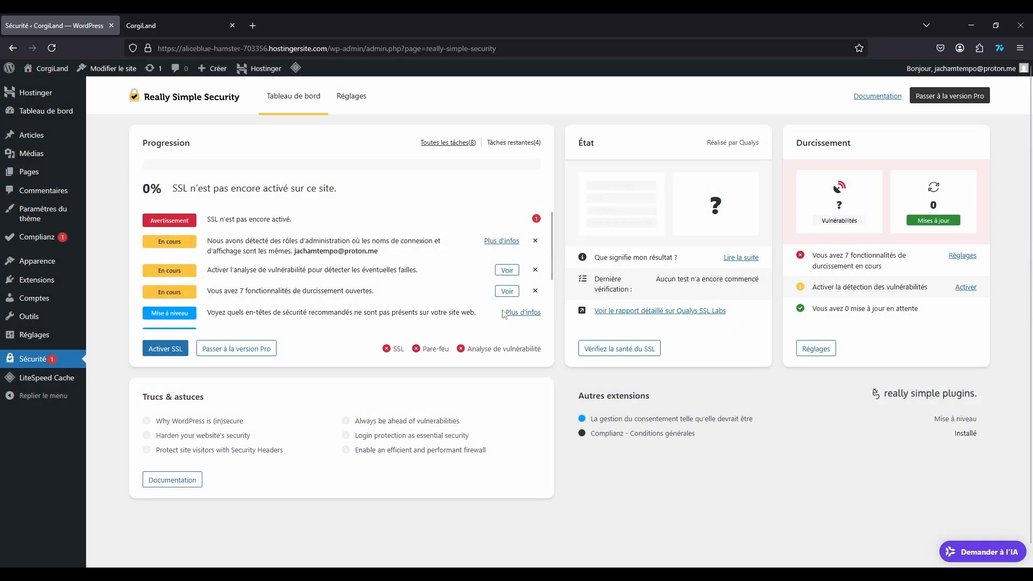
left_click(36, 236)
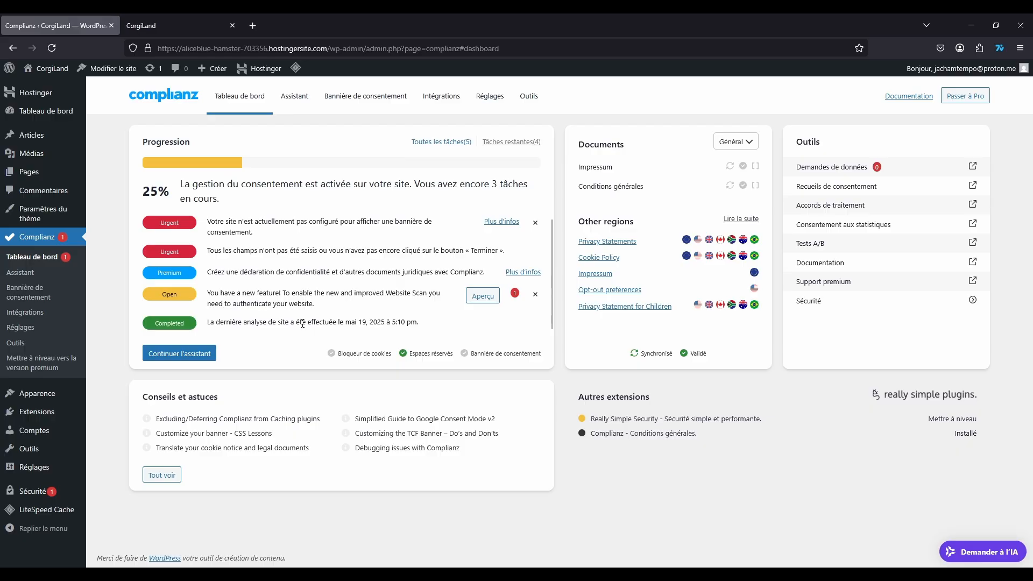
Step: Resume the wizard, choose Union Européenne (RGPD) as default law, and save the Visiteurs step
left_click(189, 353)
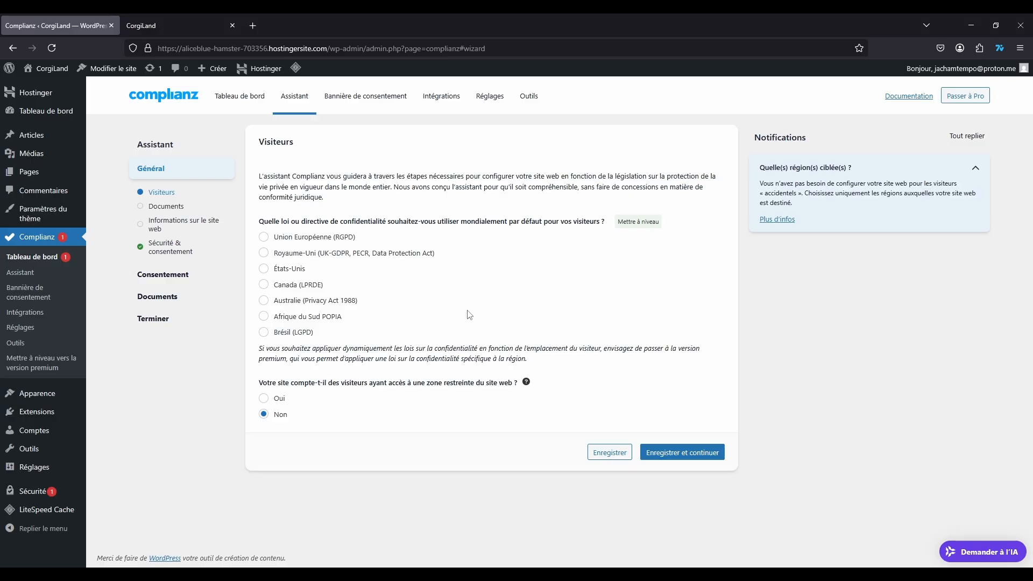
left_click(264, 237)
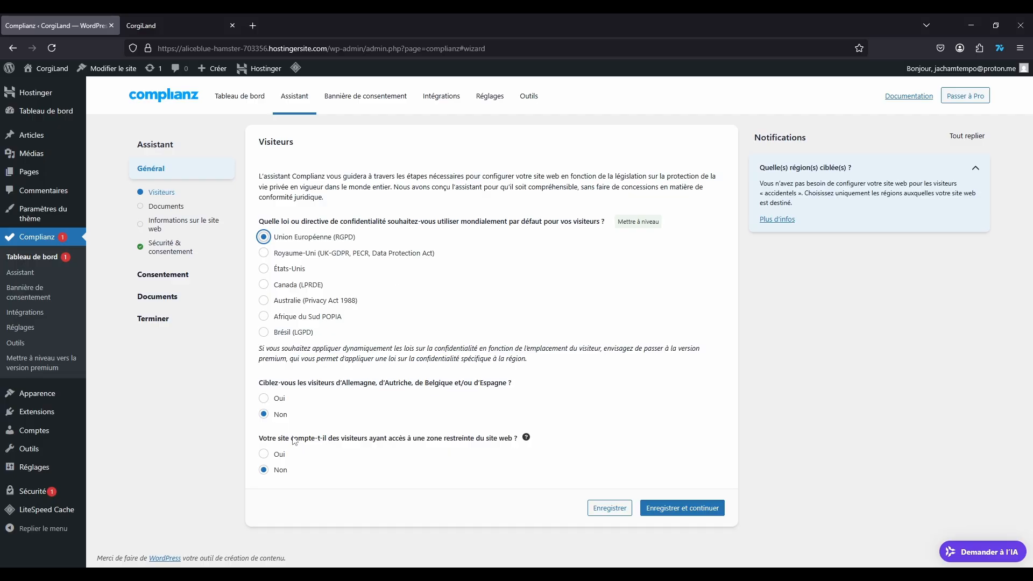
left_click_drag(357, 383, 510, 392)
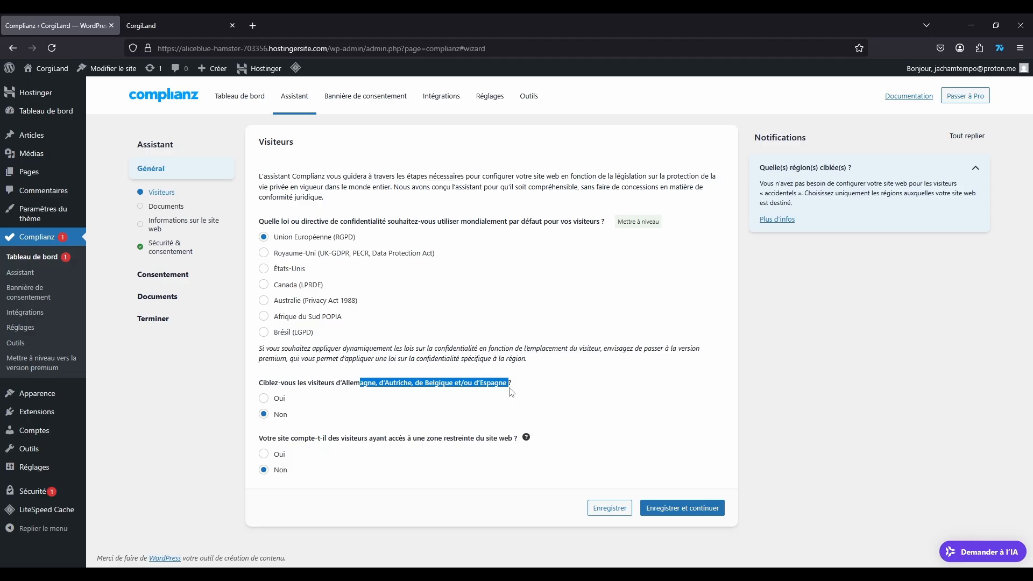
left_click(315, 408)
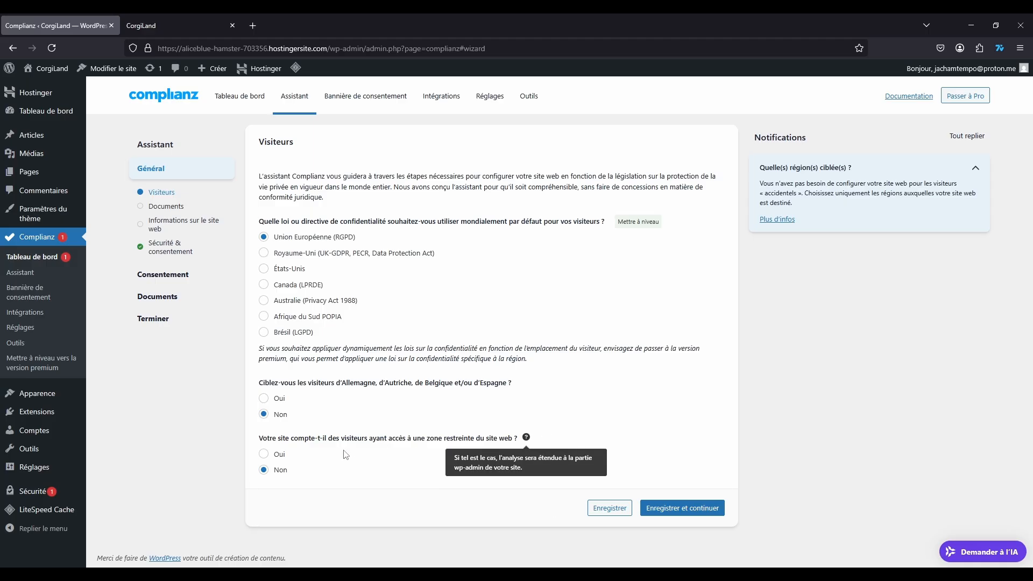
left_click(706, 506)
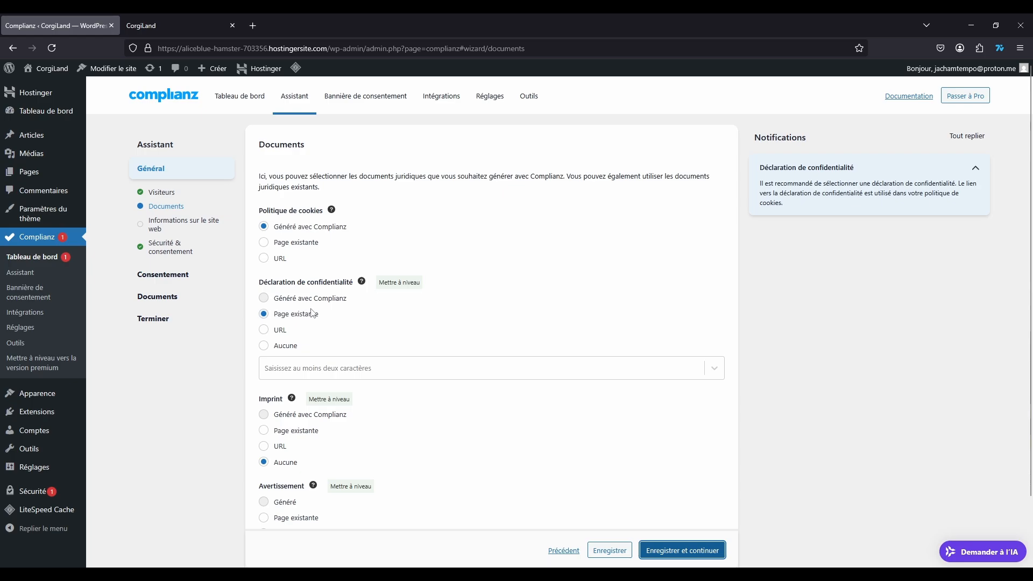
Step: Switch the Déclaration de confidentialité to Aucune and back to Page existante
left_click(266, 346)
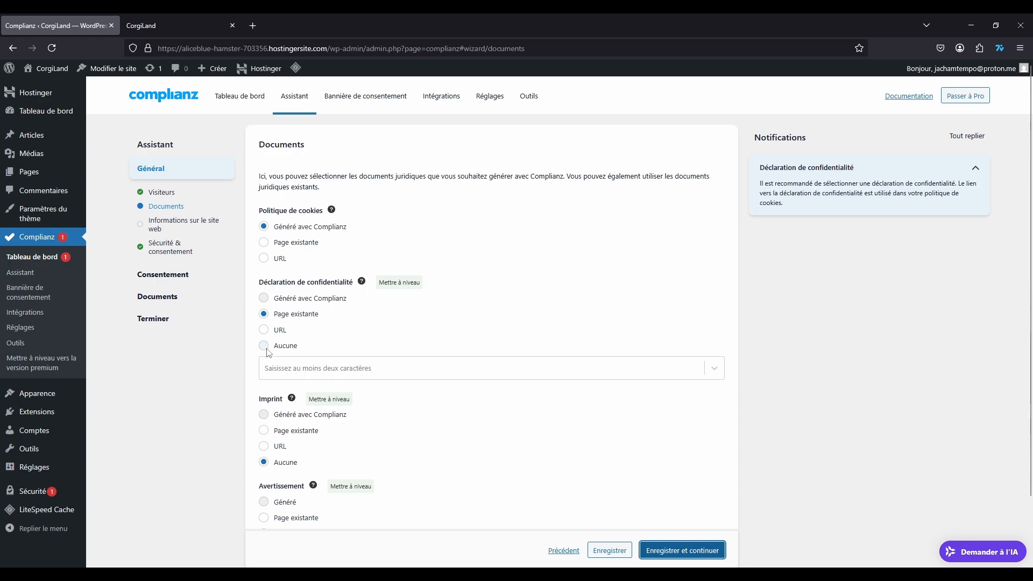
left_click(263, 314)
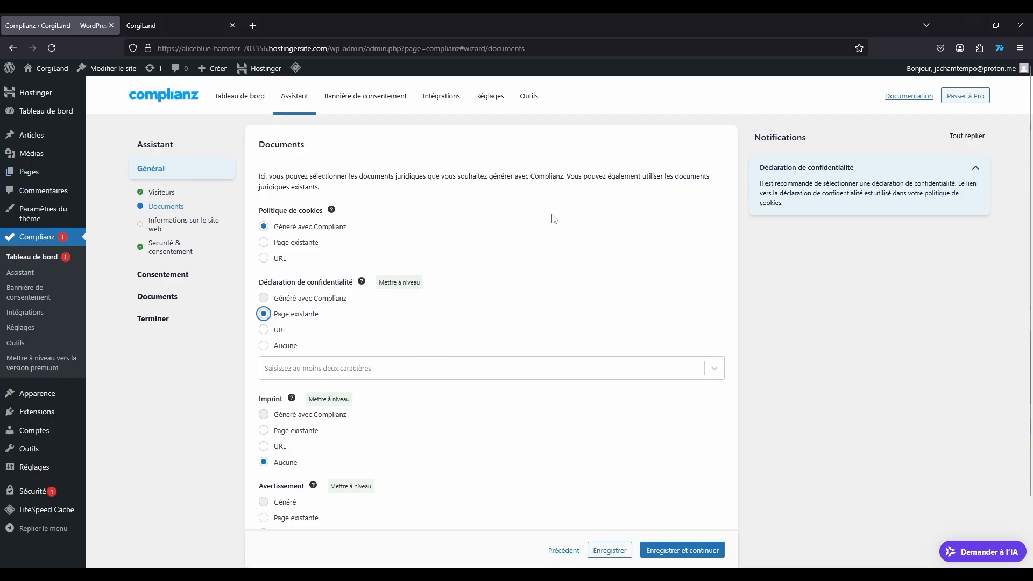
mouse_move(332, 214)
scroll(479, 267, "down", 2)
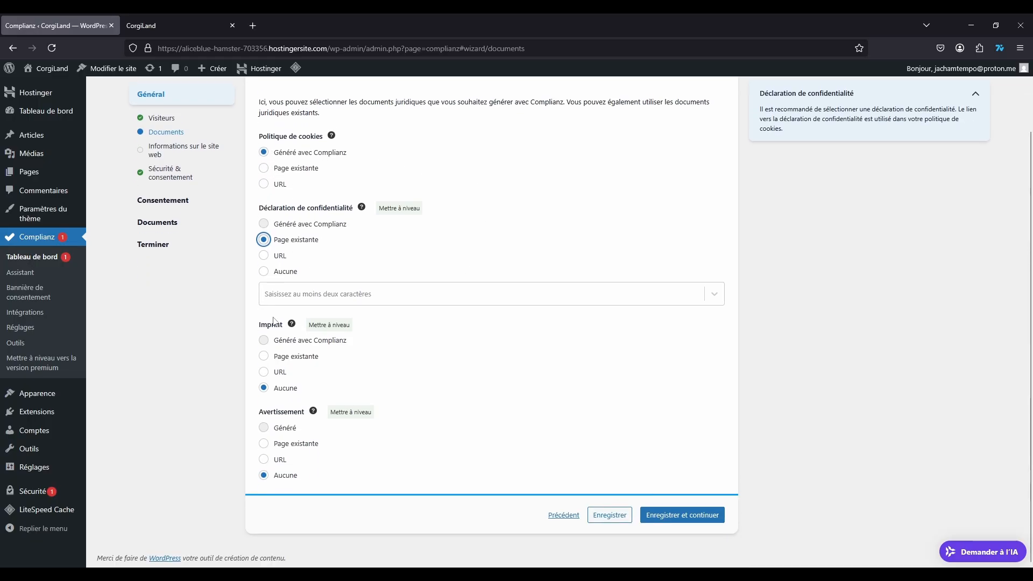
mouse_move(292, 325)
Step: Save the document choices and enter the privacy contact e-mail address on the website information step
left_click(681, 513)
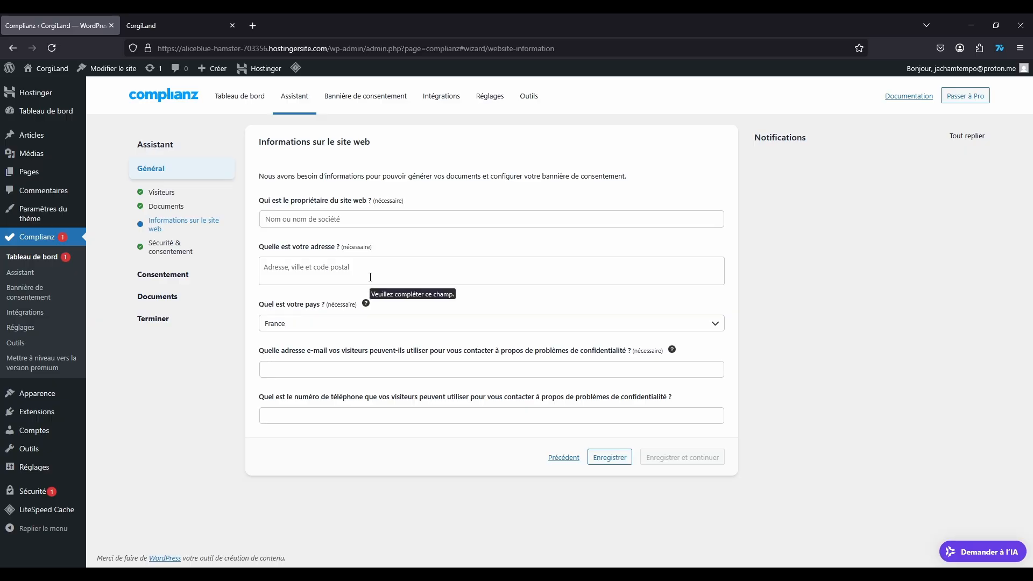
left_click(347, 213)
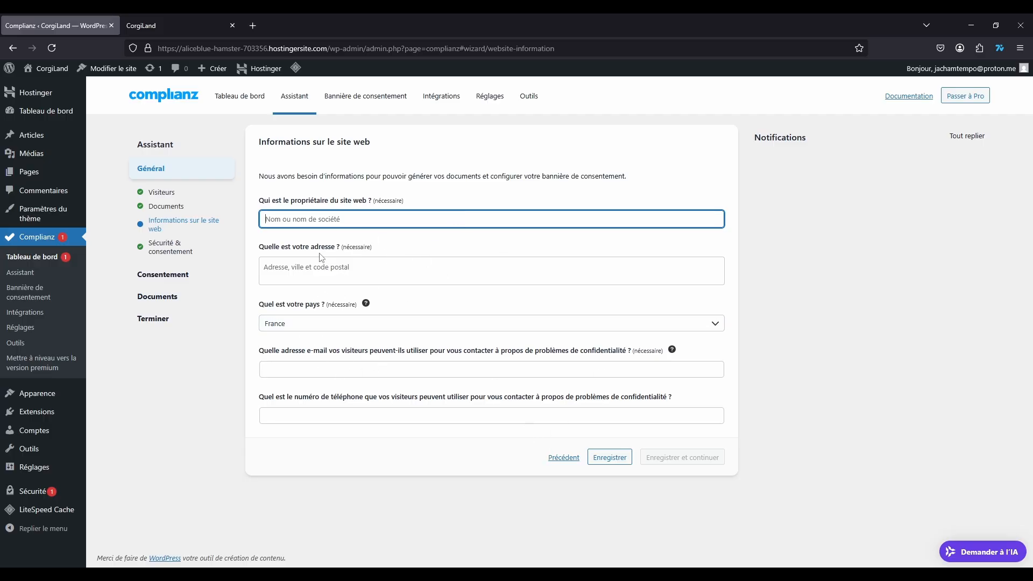
left_click(296, 323)
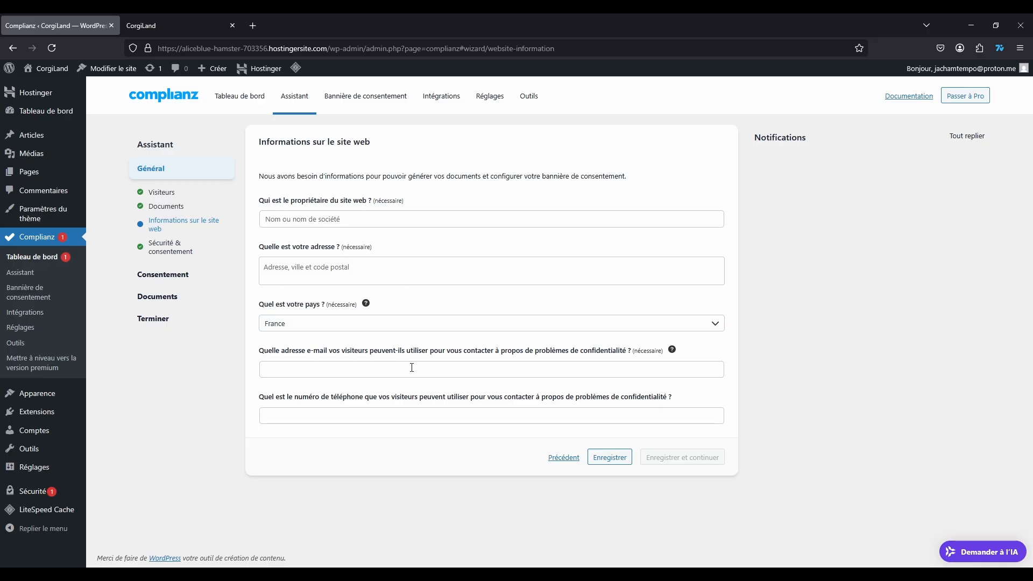
left_click(482, 366)
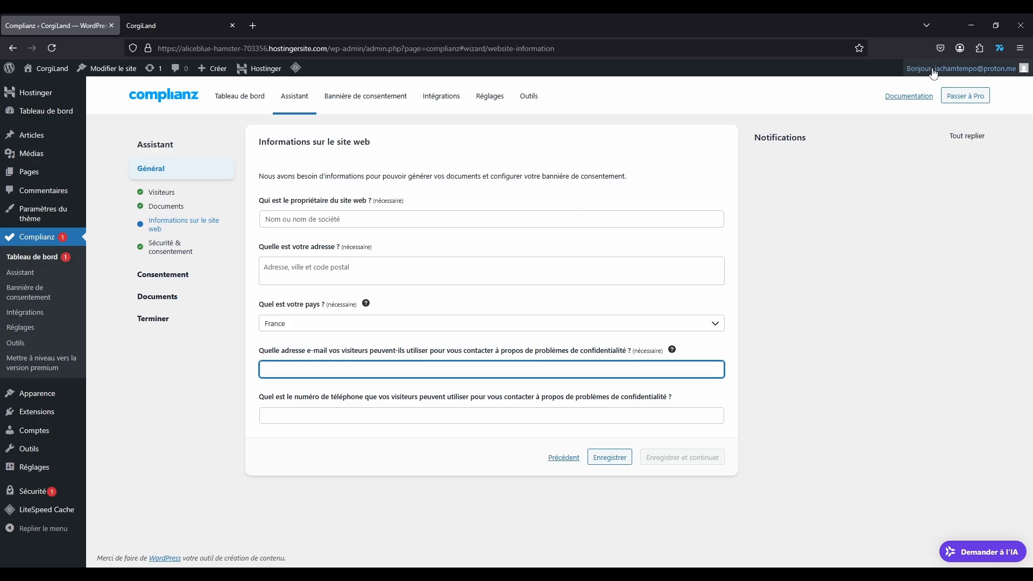
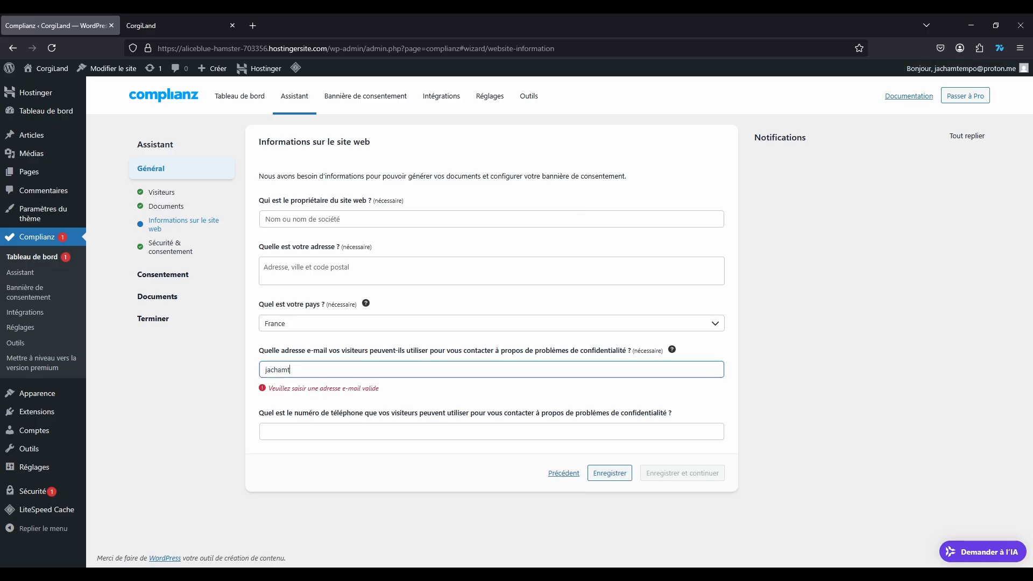
left_click(214, 482)
left_click(474, 412)
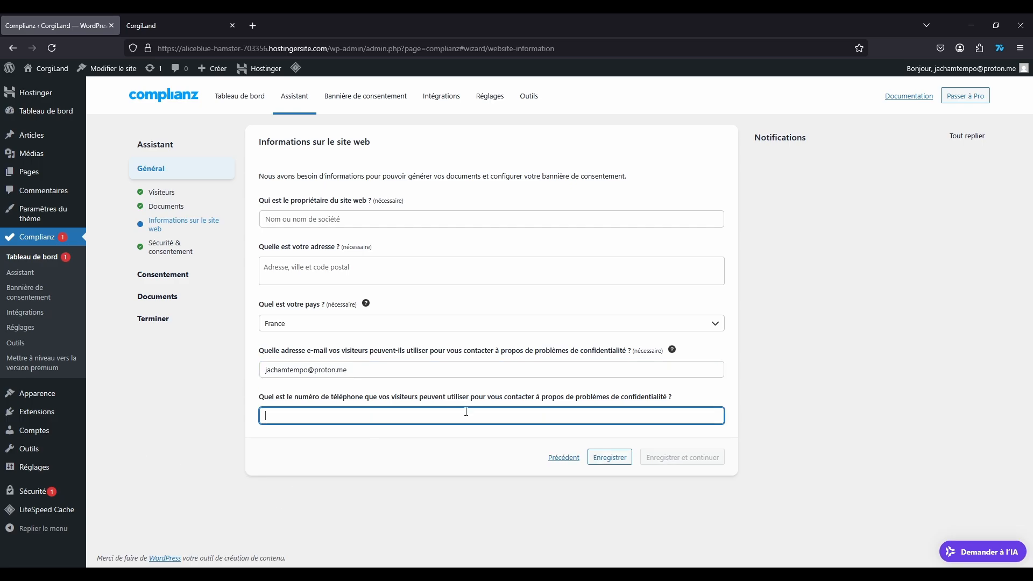
Step: Fill in the website owner's full name and the two-line postal address
left_click(422, 225)
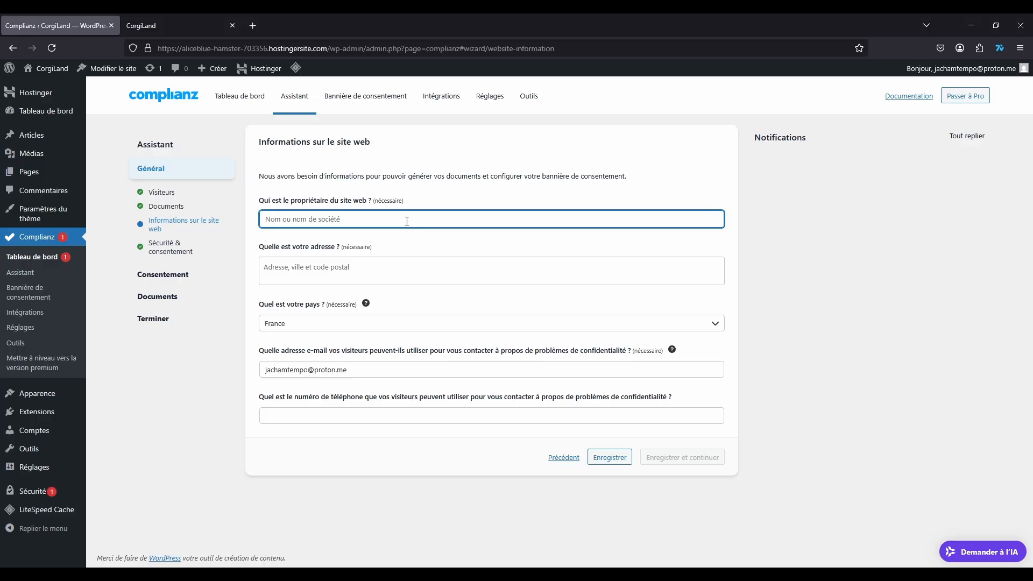
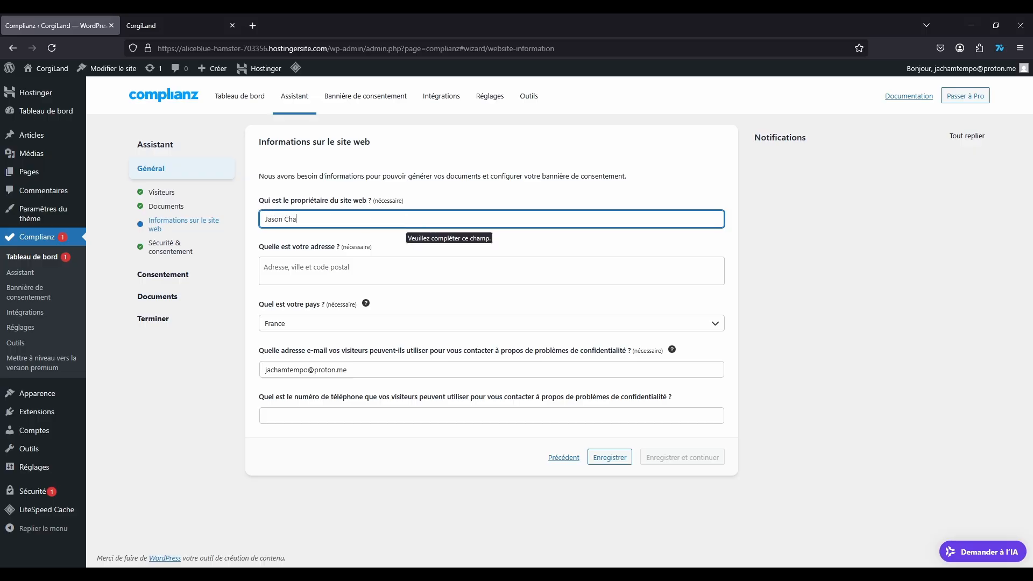
key("Tab")
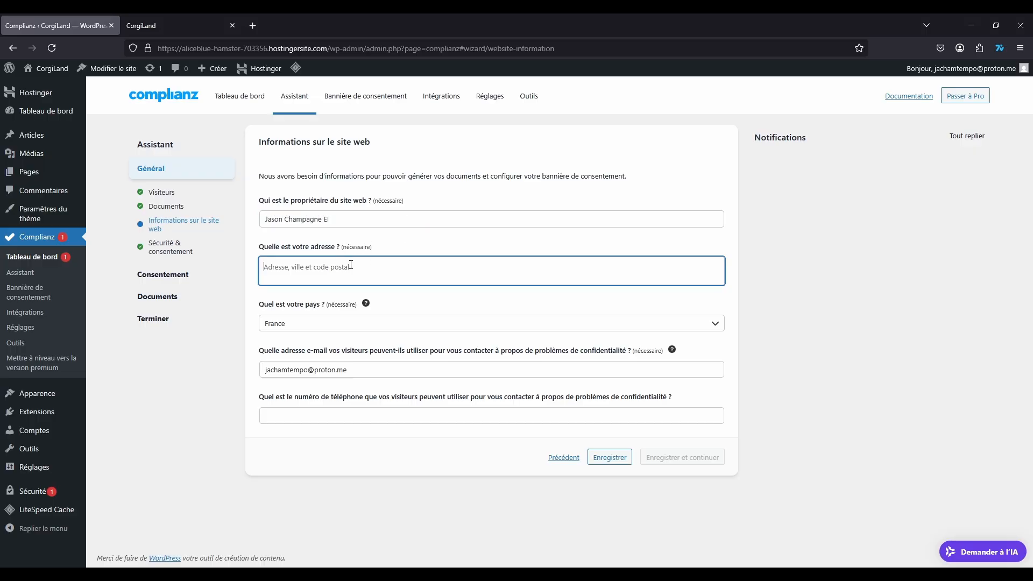
type("0")
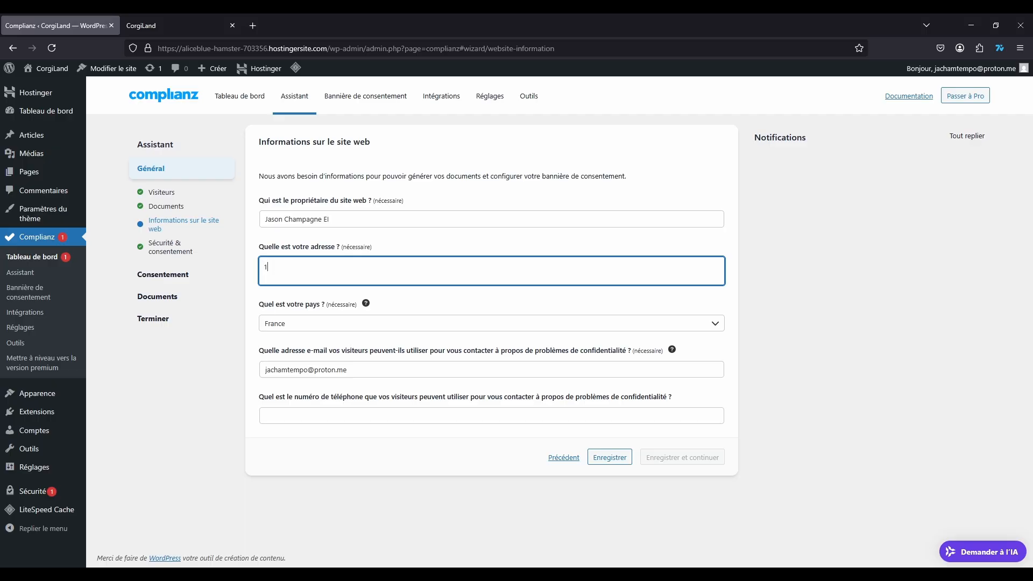
key("BackSpace")
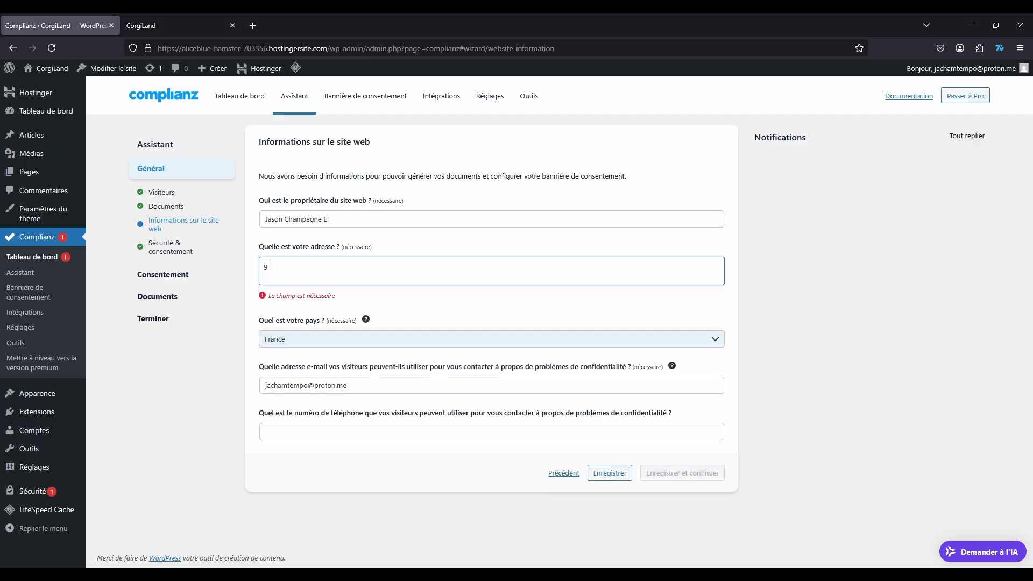
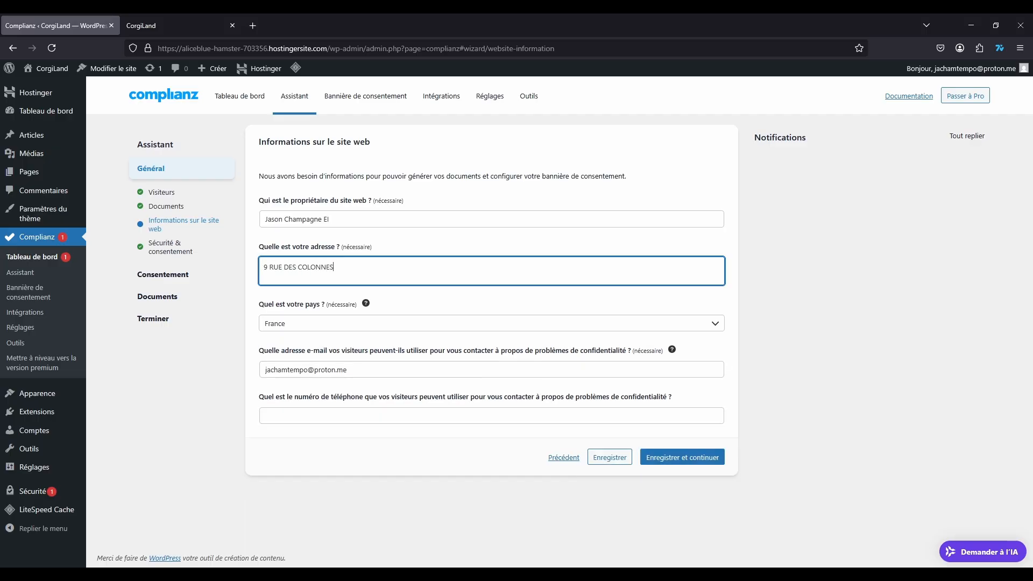
key("Return")
type("75002 PARIS")
left_click(852, 291)
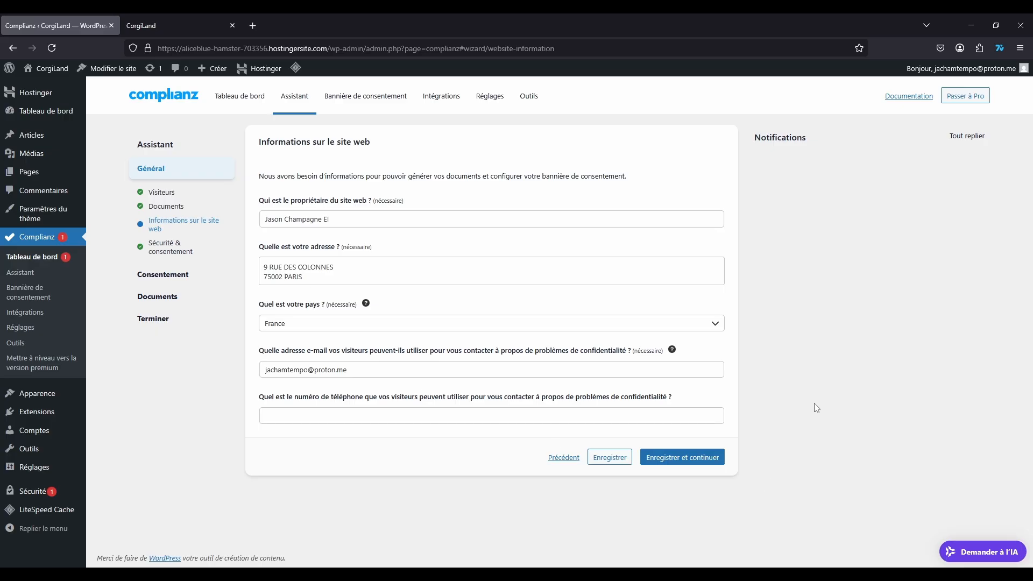
Step: Go to Sécurité & consentement, toggle Do Not Track to Oui, and set it back to Non
left_click(682, 459)
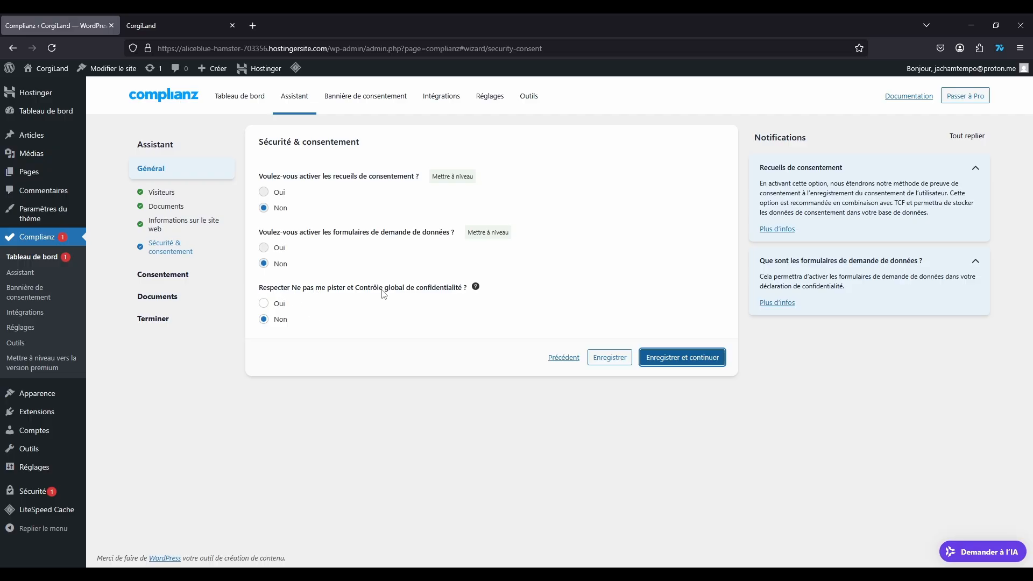
left_click(264, 303)
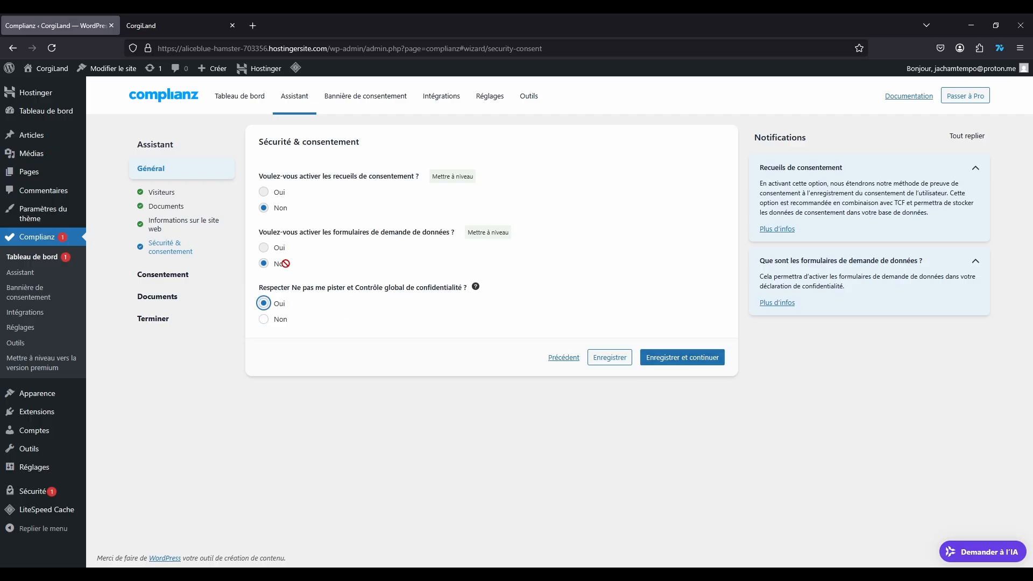
mouse_move(476, 288)
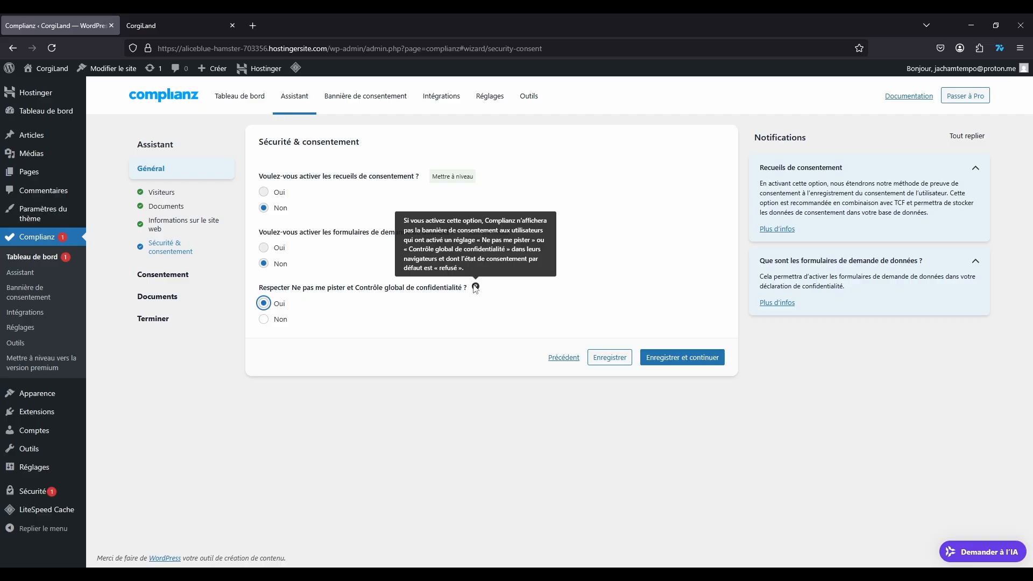
left_click(272, 319)
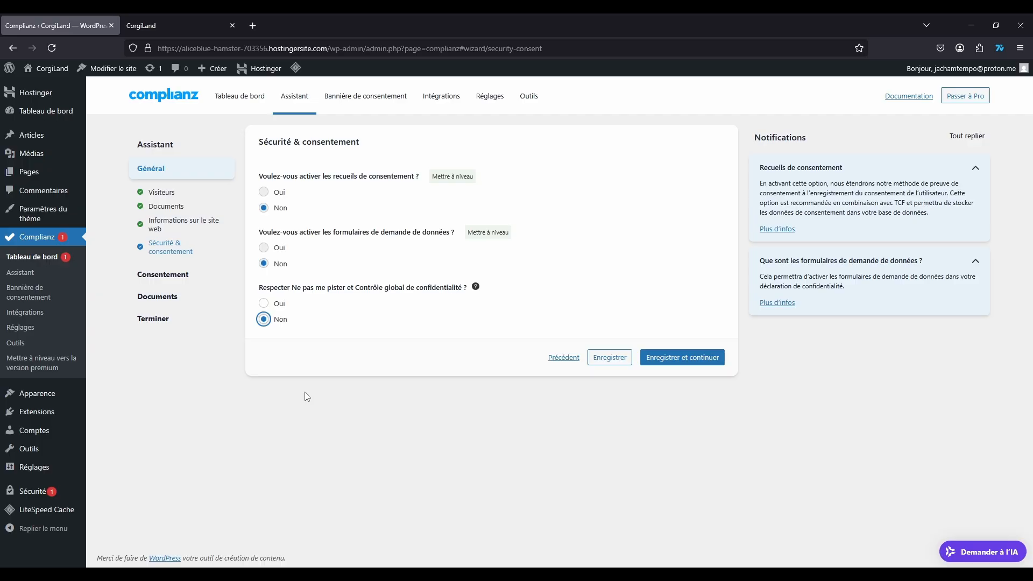
left_click(375, 370)
Step: Save the security answers and check the site scan's 'Aucun cookies trouvés' summary
left_click(683, 359)
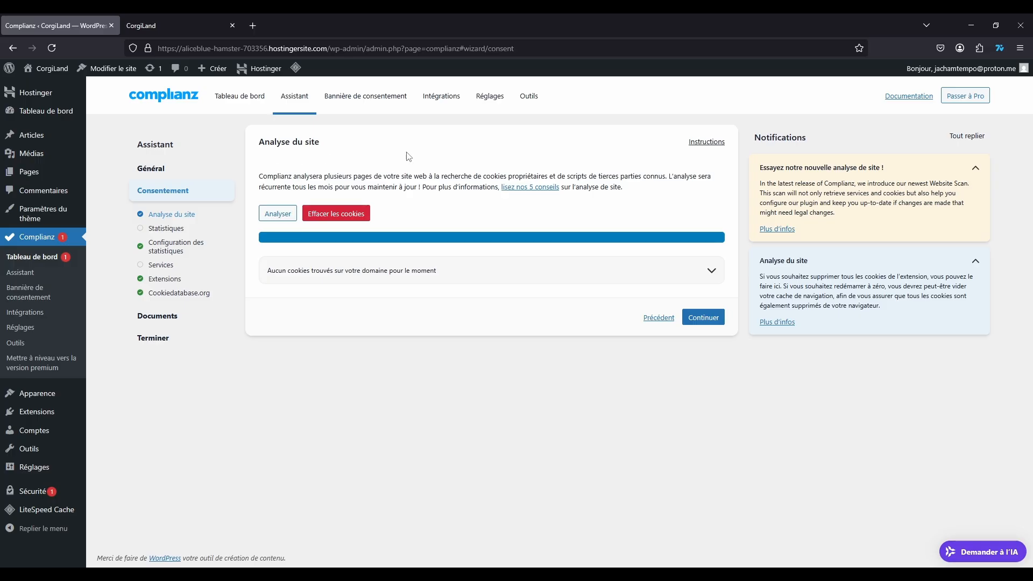
left_click(712, 270)
left_click(712, 270)
Step: Choose 'Oui, avec Google Analytics', confirm IP anonymisation and accept Google's processing amendment
left_click(704, 317)
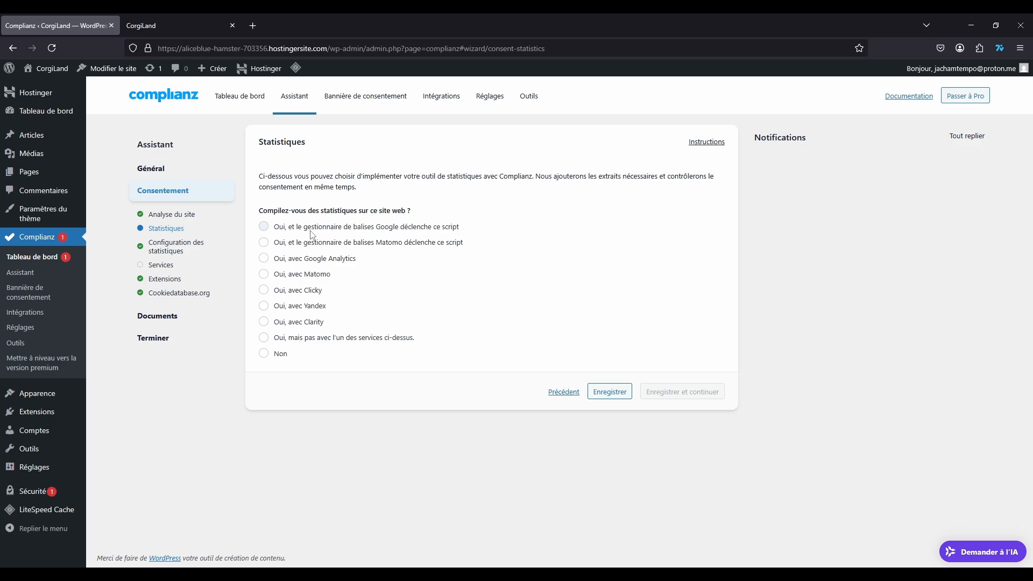
left_click(264, 258)
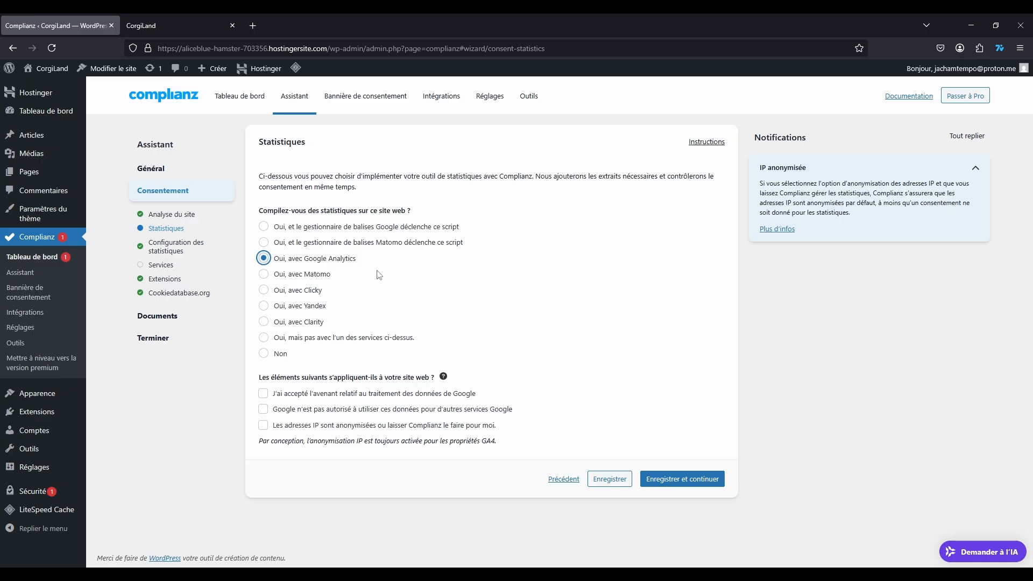
left_click(264, 353)
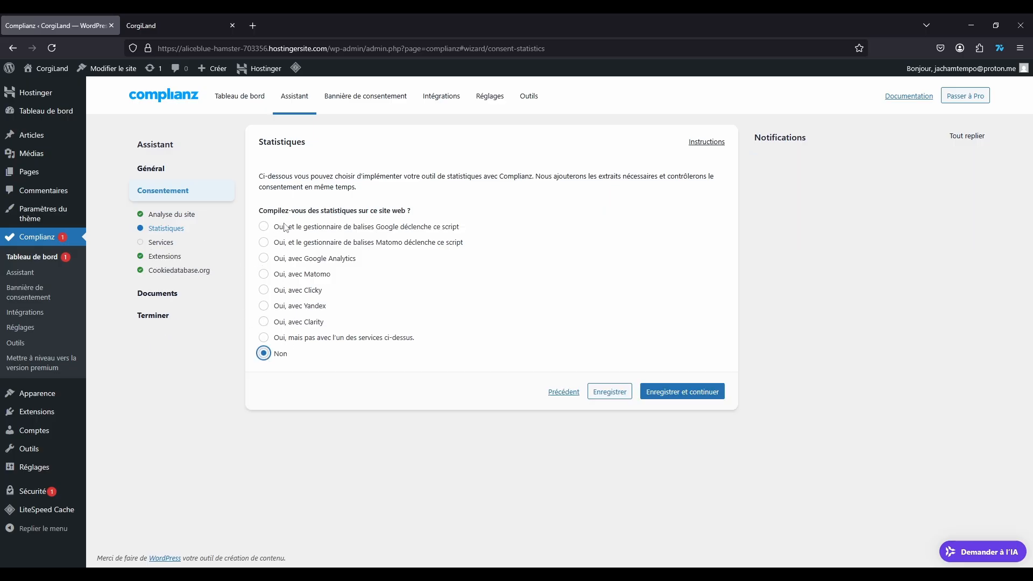
left_click(264, 337)
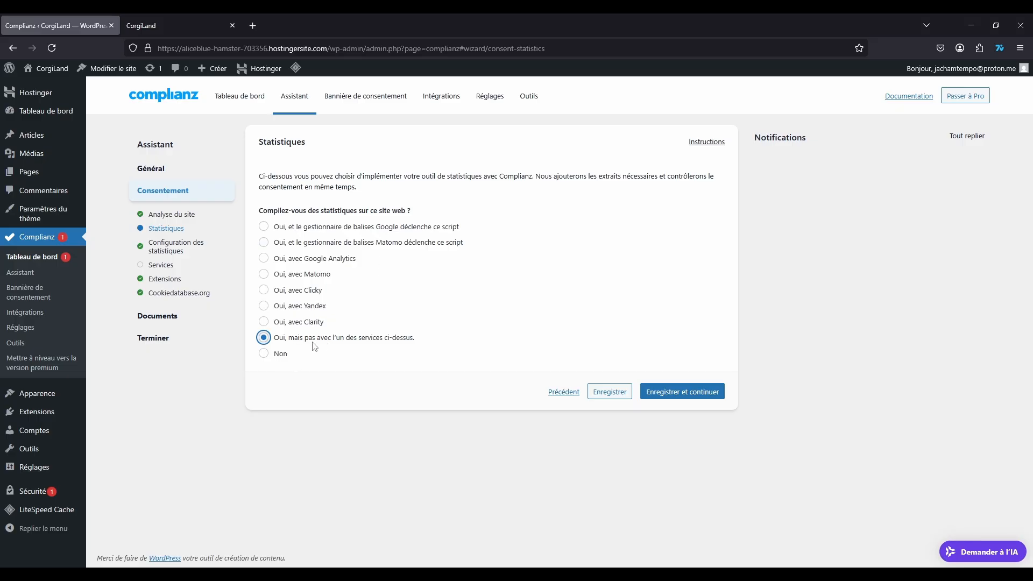
left_click(264, 356)
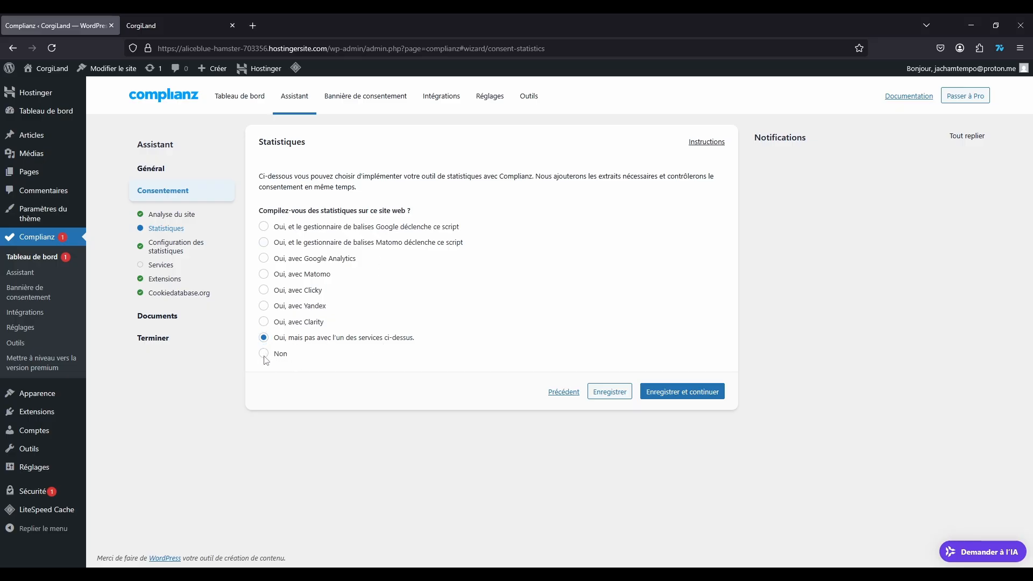
left_click(263, 258)
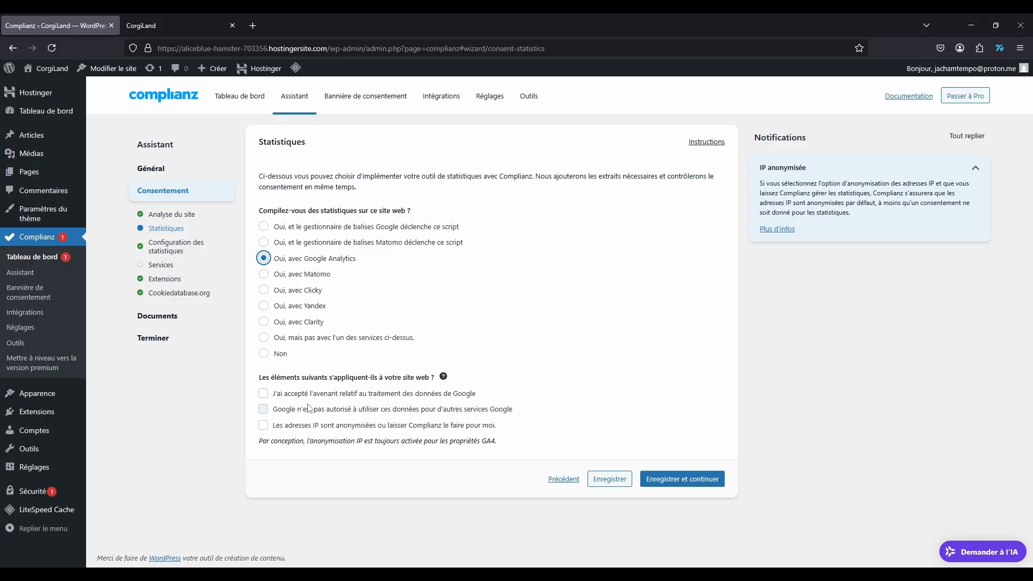
left_click(264, 428)
left_click(263, 396)
Step: Save Statistiques and accept the Configuration des statistiques defaults to reach Services
left_click(699, 480)
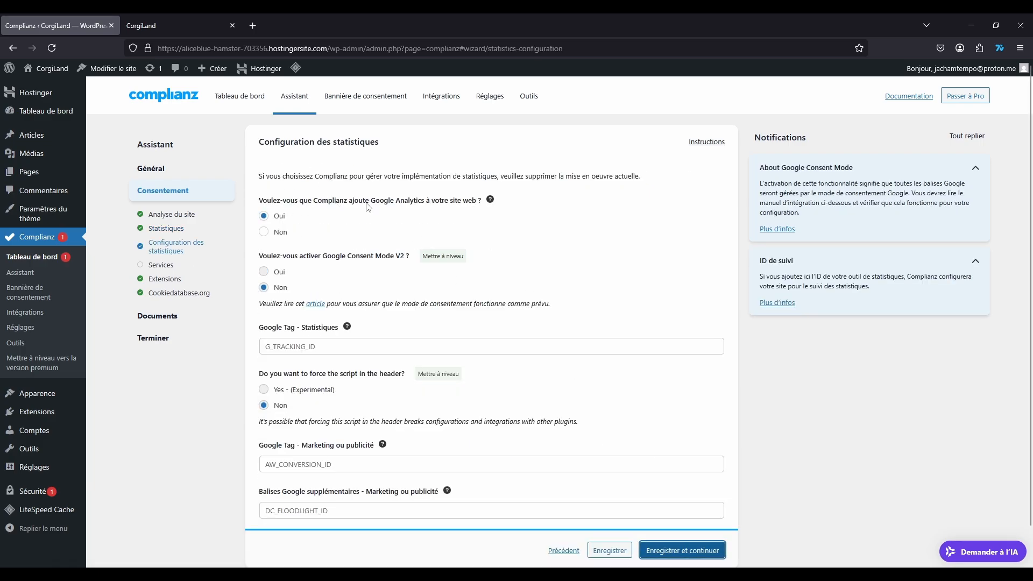
mouse_move(491, 200)
left_click(266, 270)
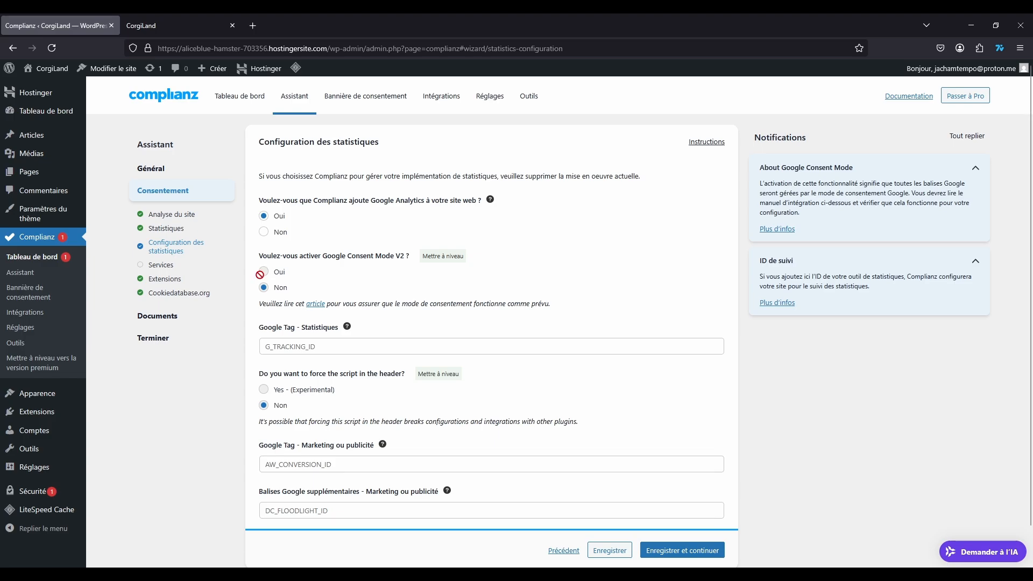
scroll(419, 253, "down", 2)
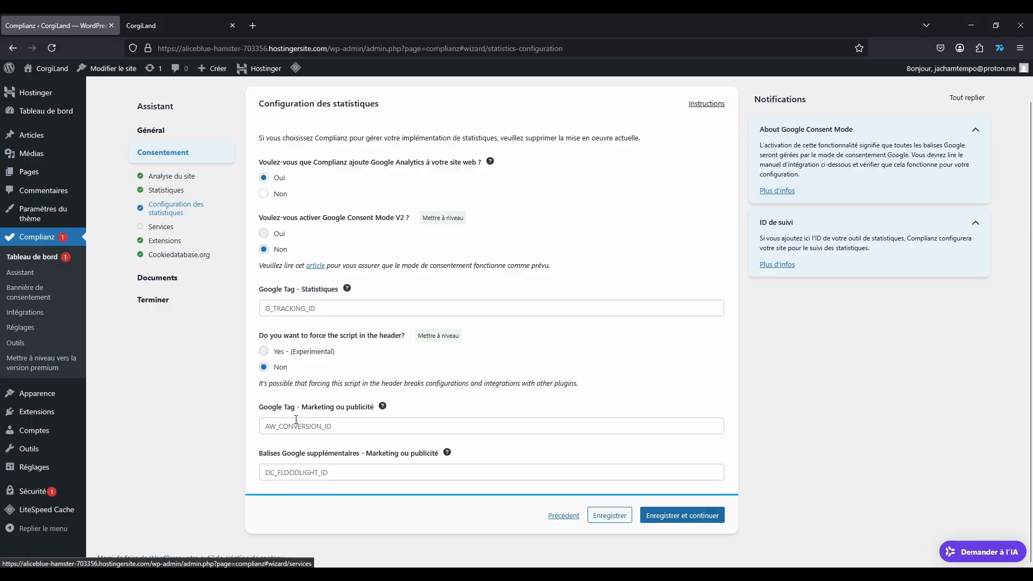
left_click(673, 517)
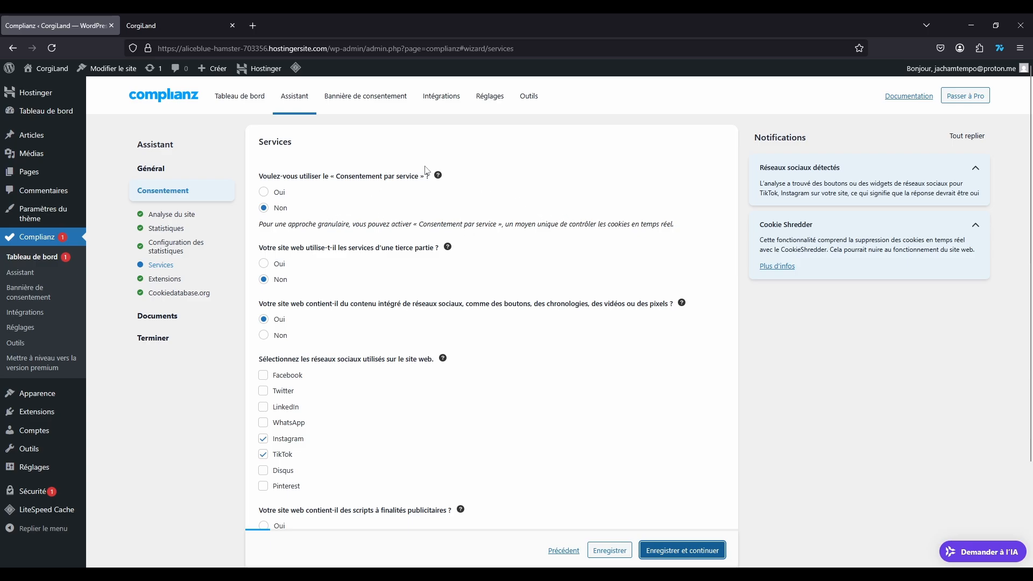
Step: Answer Oui to using third-party services and tick YouTube in the list
mouse_move(438, 177)
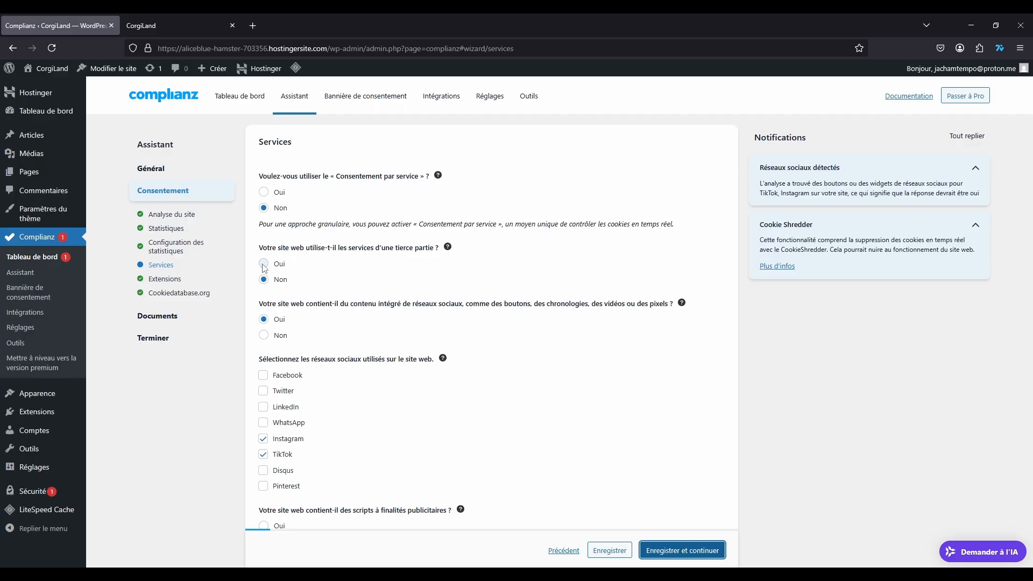
left_click(264, 266)
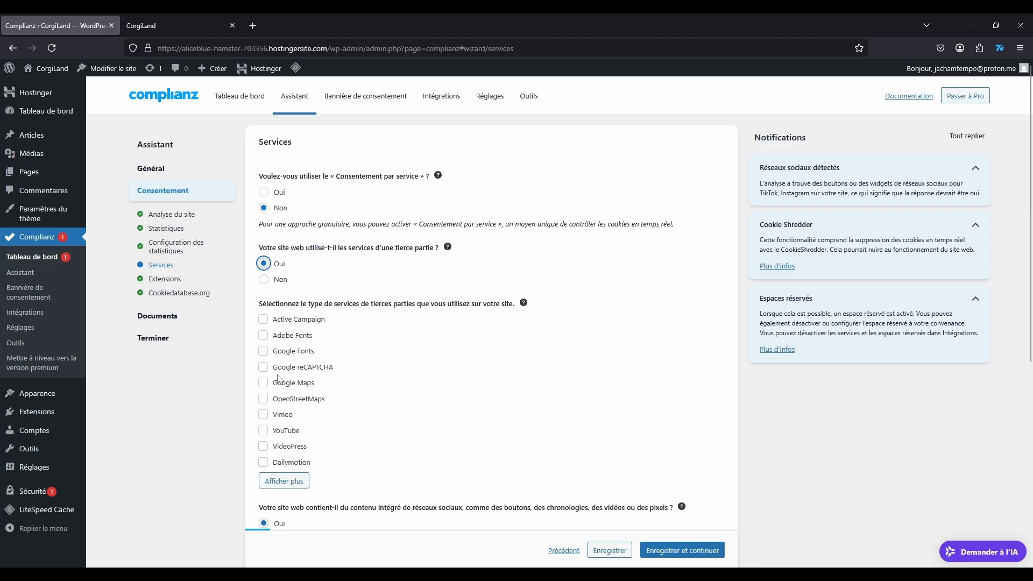
scroll(252, 355, "down", 4)
scroll(261, 371, "up", 4)
left_click(263, 430)
left_click(401, 392)
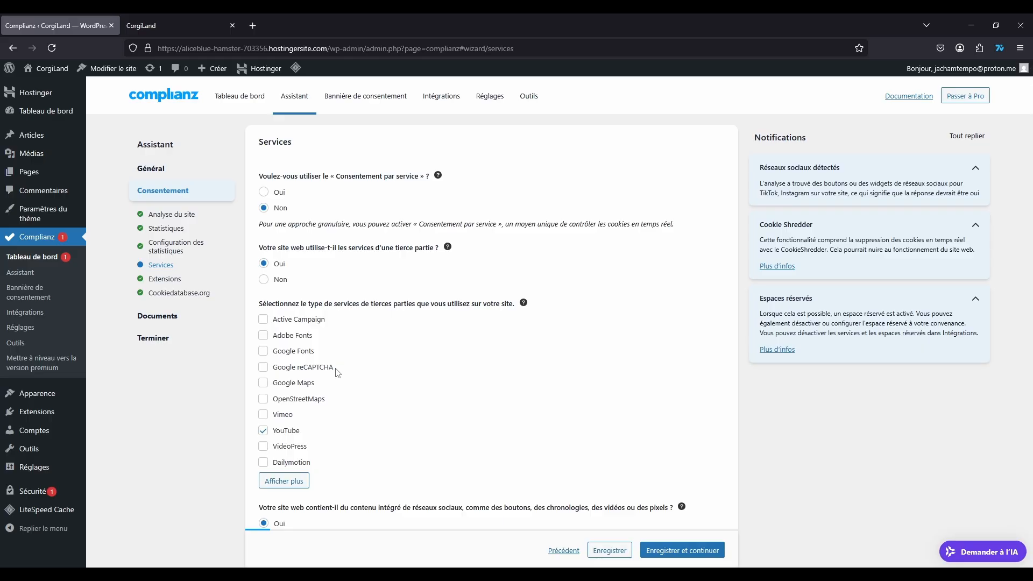
scroll(338, 336, "down", 4)
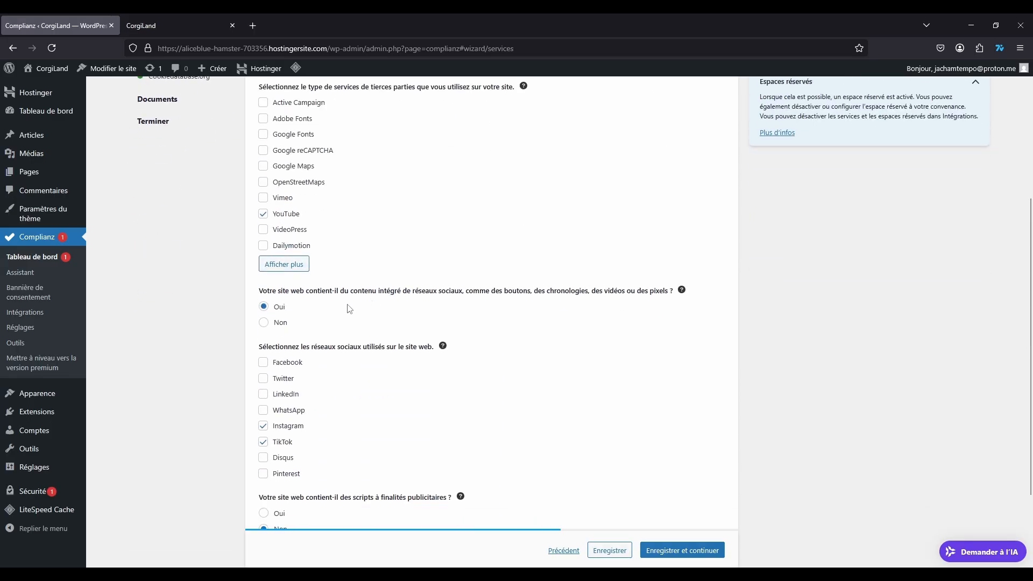
Step: Show more services with 'Afficher plus' and scroll through the full Services page
left_click(288, 267)
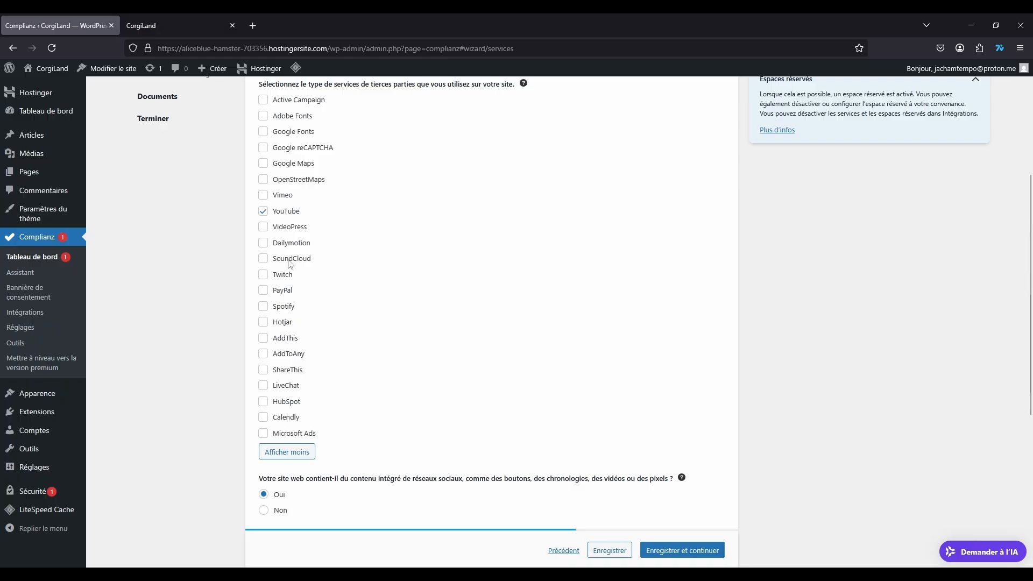
scroll(290, 379, "up", 4)
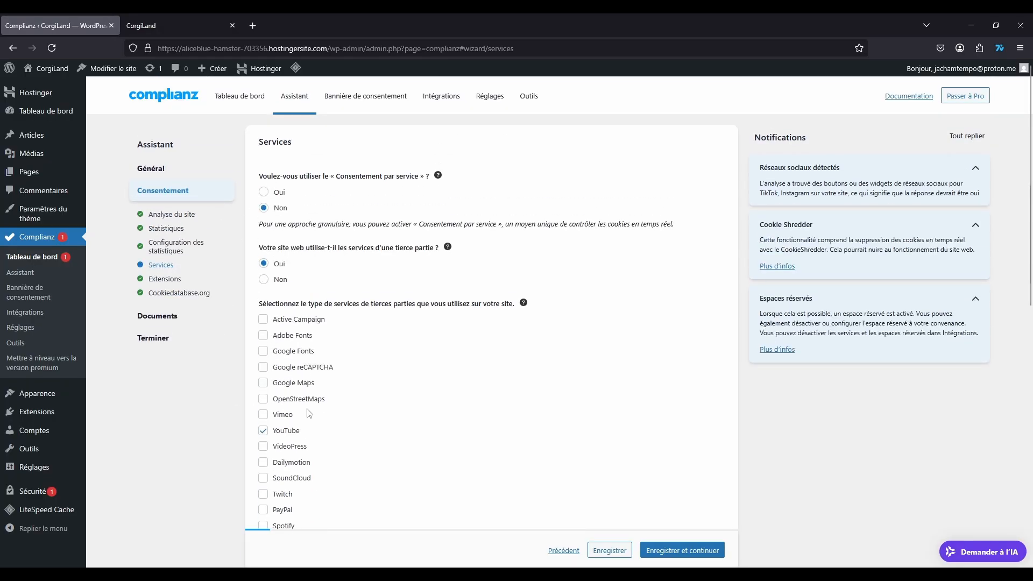
scroll(385, 378, "down", 6)
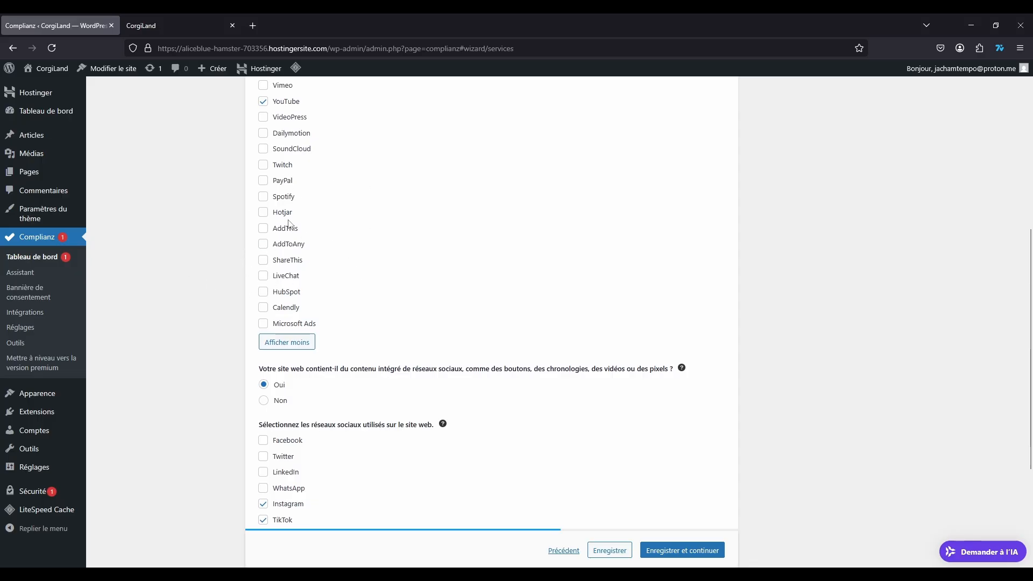
scroll(352, 225, "down", 4)
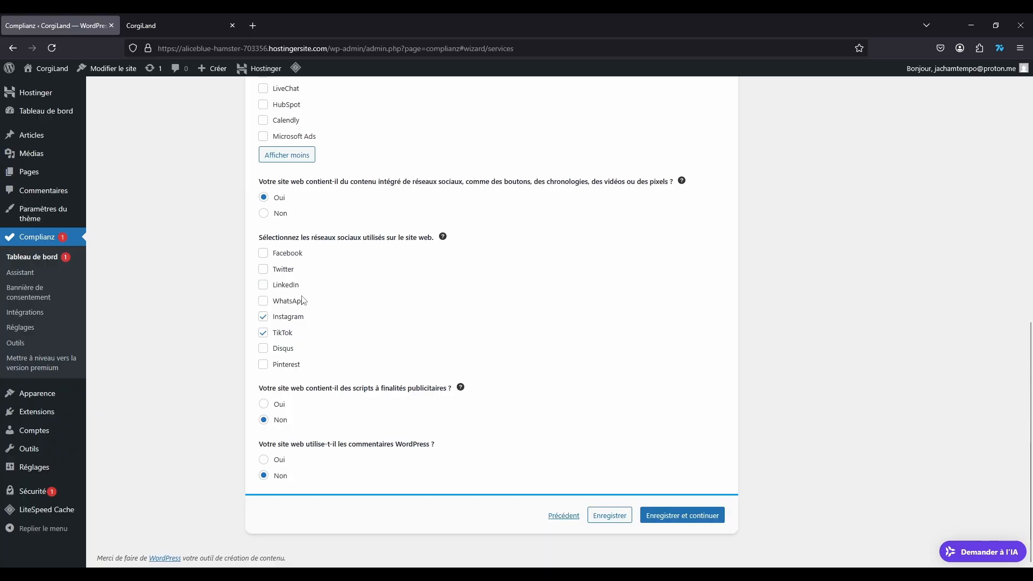
Step: Tick Twitter and Facebook, untick TikTok, answer Oui to WordPress comments, and save
left_click(263, 269)
left_click(263, 253)
left_click(263, 332)
left_click(263, 462)
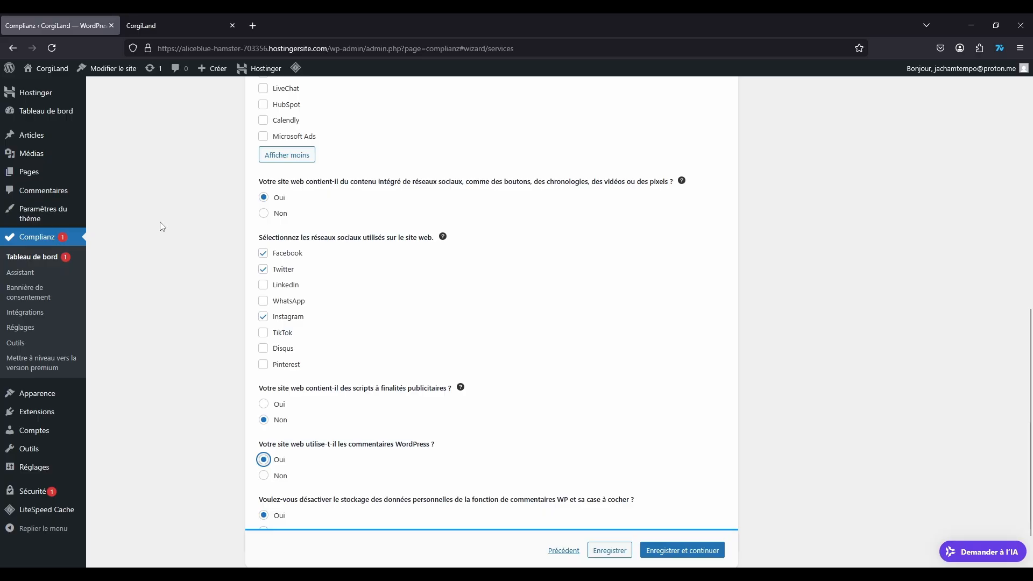
scroll(526, 340, "down", 1)
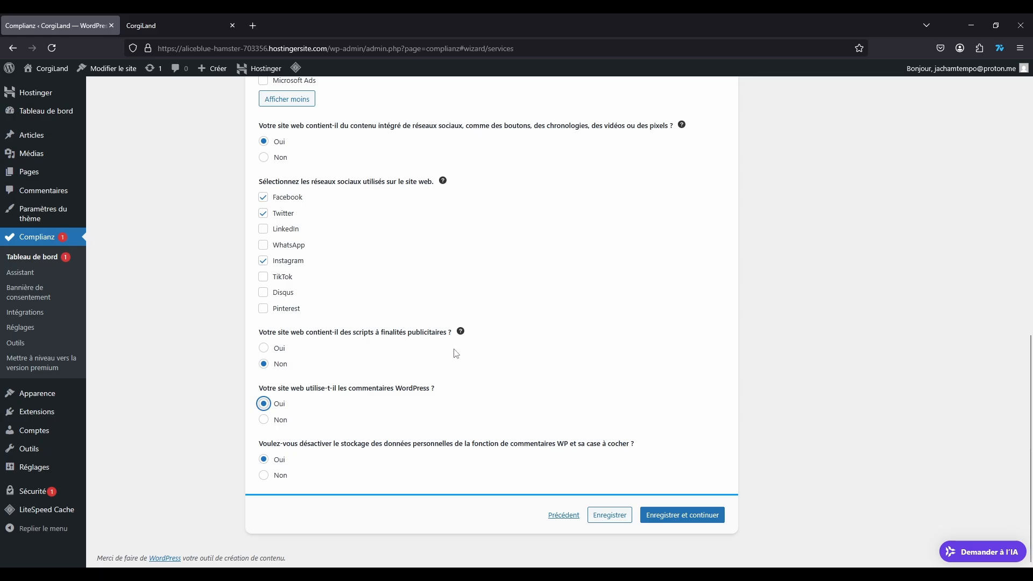
left_click(682, 516)
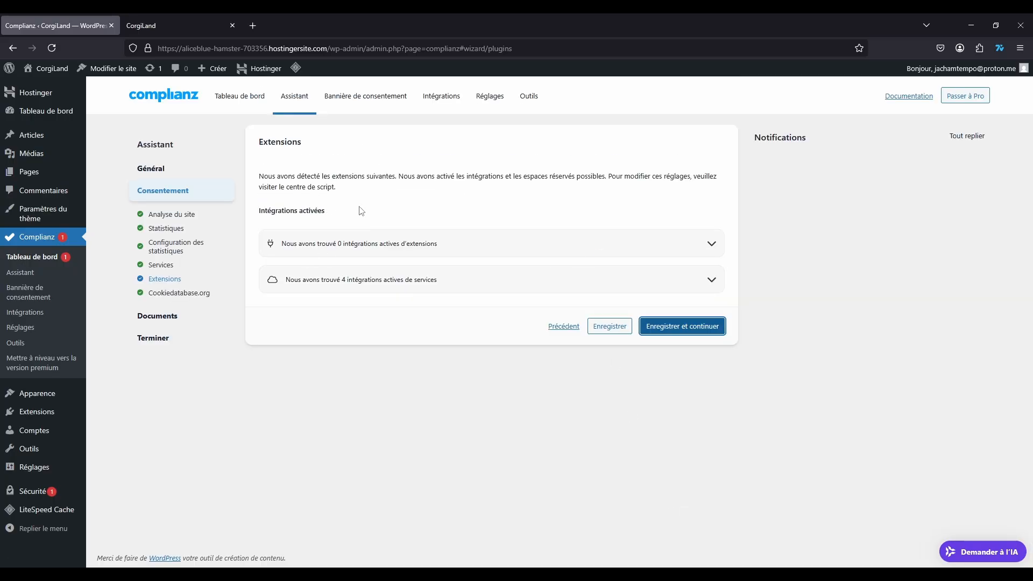
Step: Review the four detected integrations and set Cookiedatabase.org descriptions to French ('fr')
left_click(666, 280)
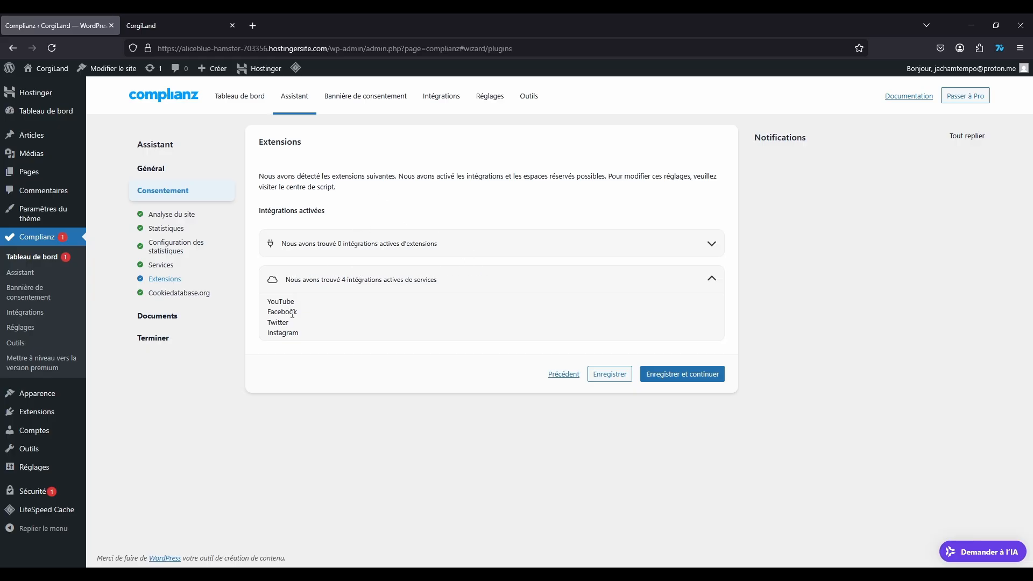
left_click(701, 375)
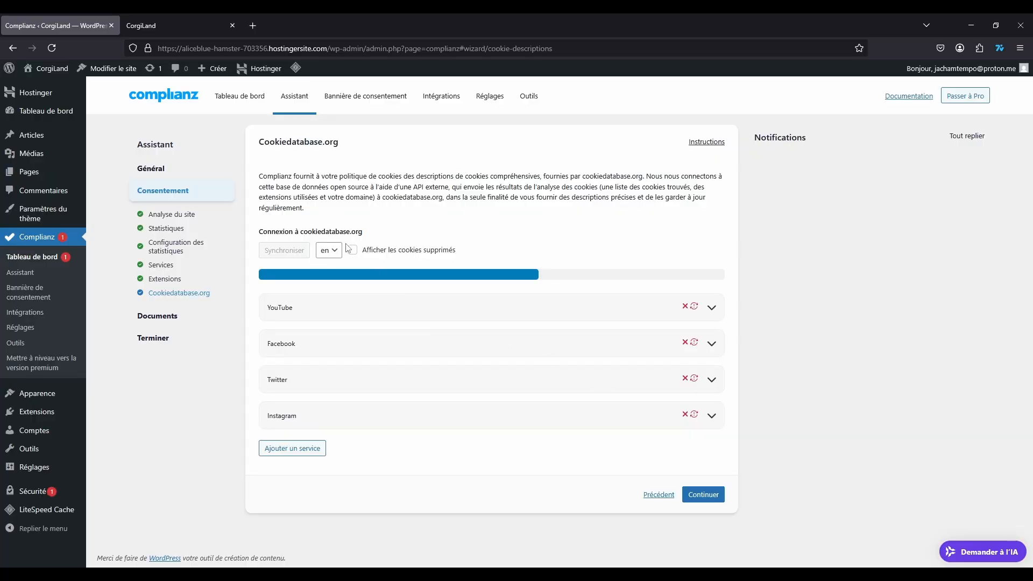
left_click(328, 250)
left_click(331, 271)
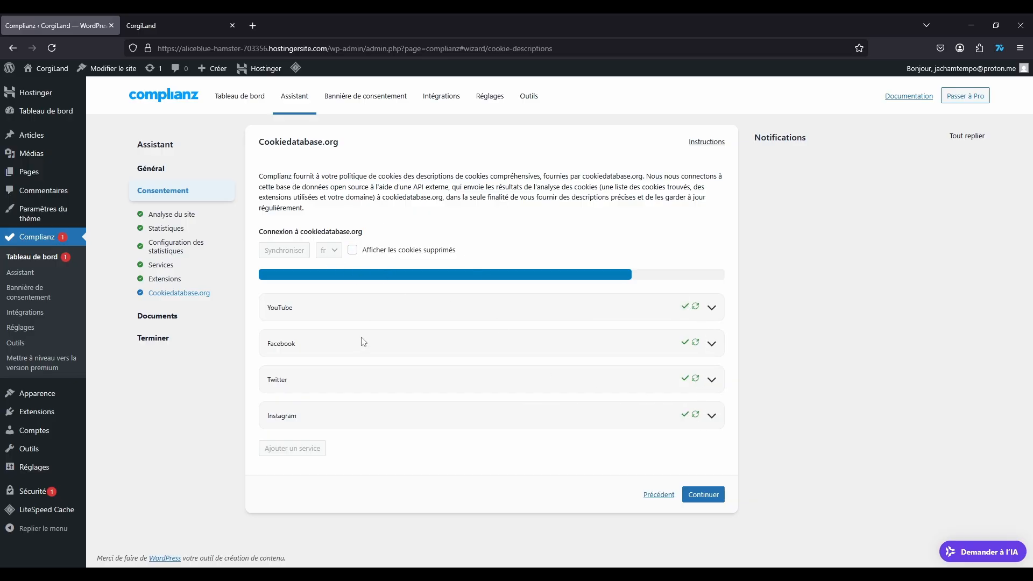
left_click(704, 496)
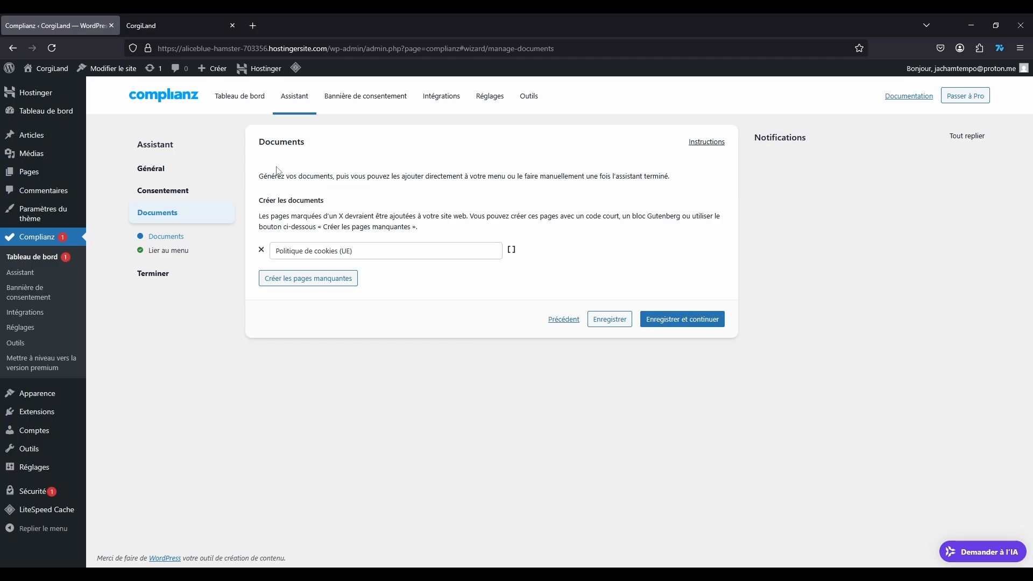
Step: Create the missing Politique de cookies (UE) page and save the Documents step
left_click(336, 251)
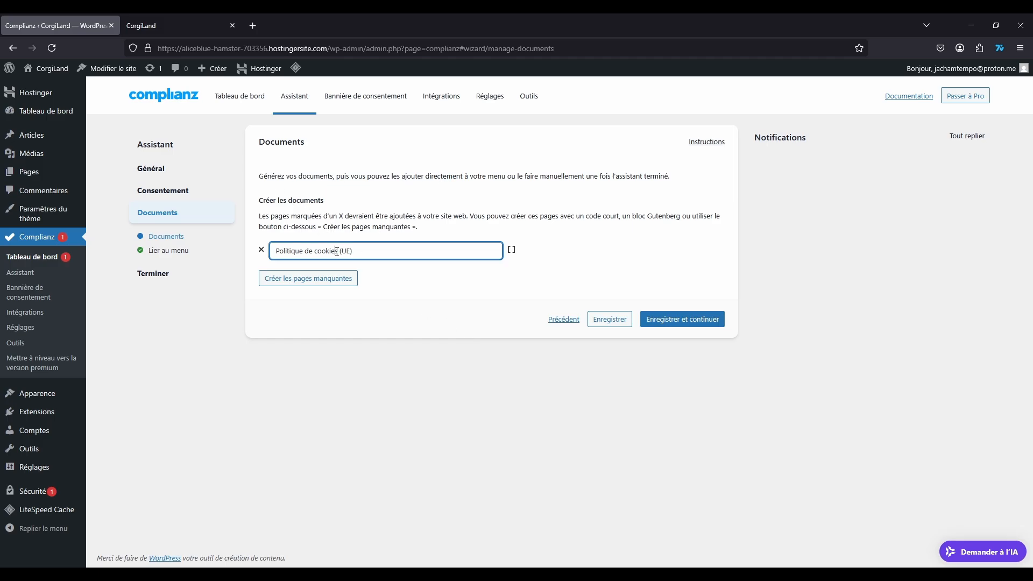
left_click(388, 288)
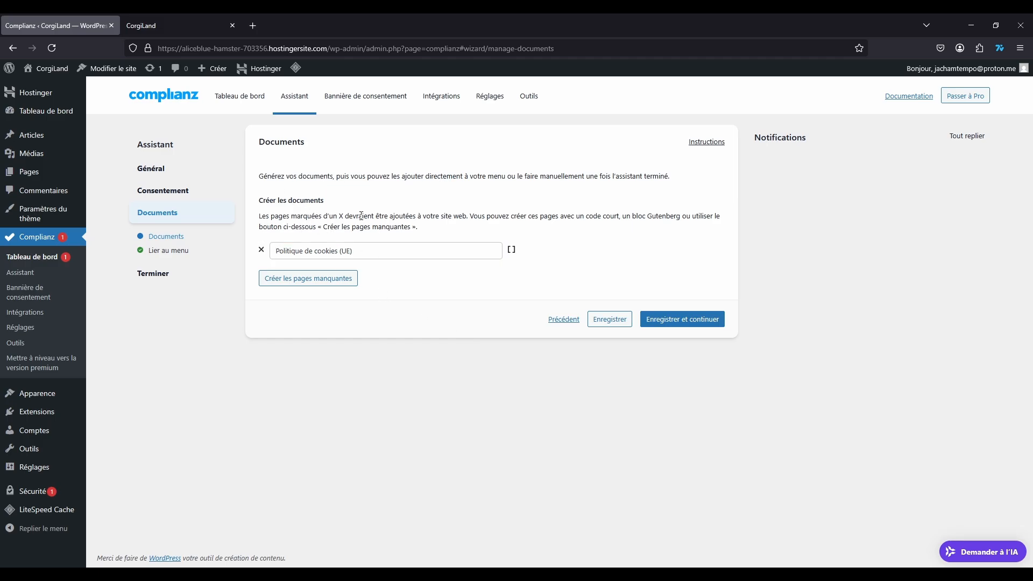
left_click(497, 255)
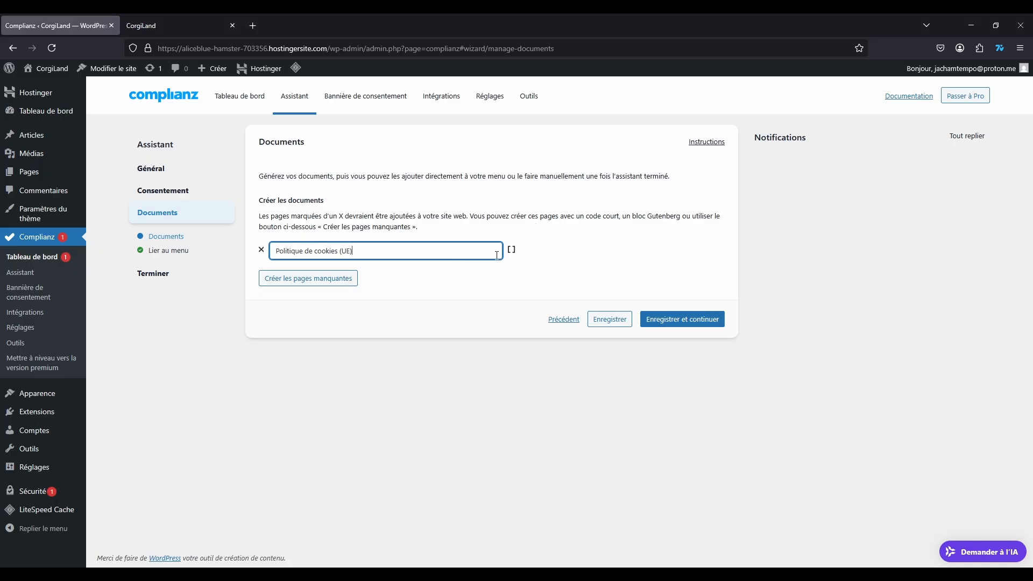
left_click(338, 279)
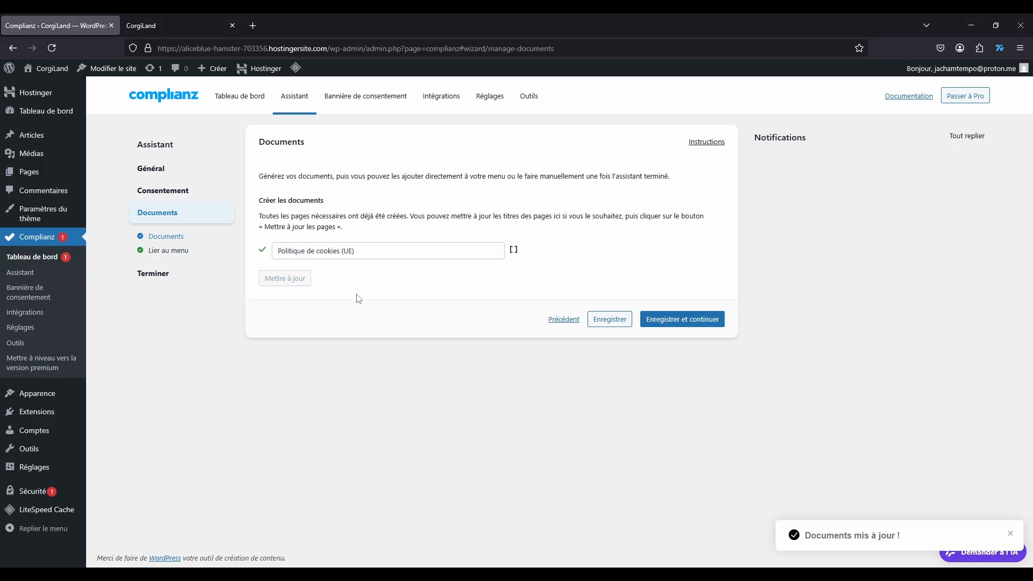
left_click(684, 323)
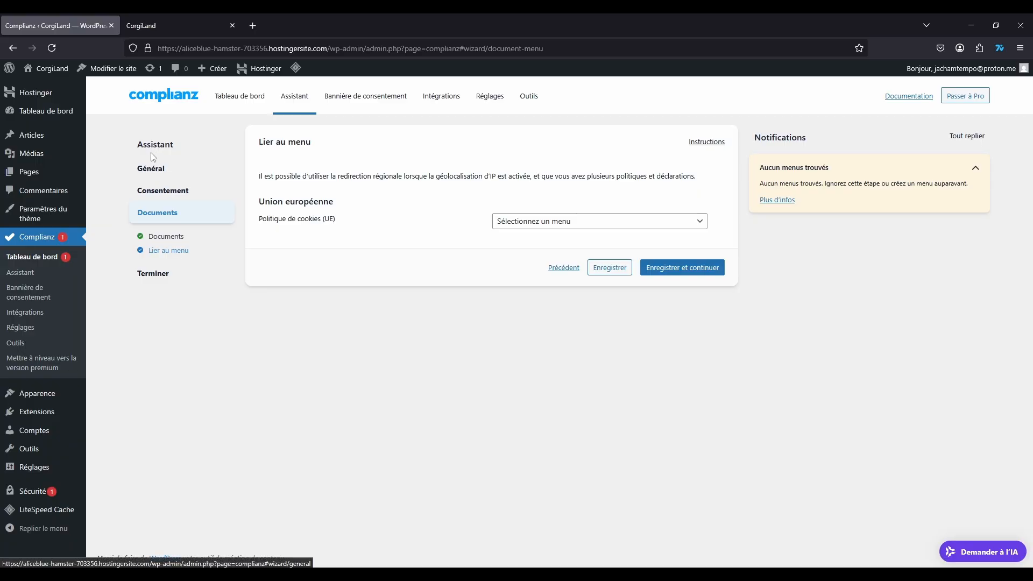
Step: Link the cookie policy to the only available menu and continue to Terminer
left_click(543, 223)
left_click(522, 247)
left_click(482, 248)
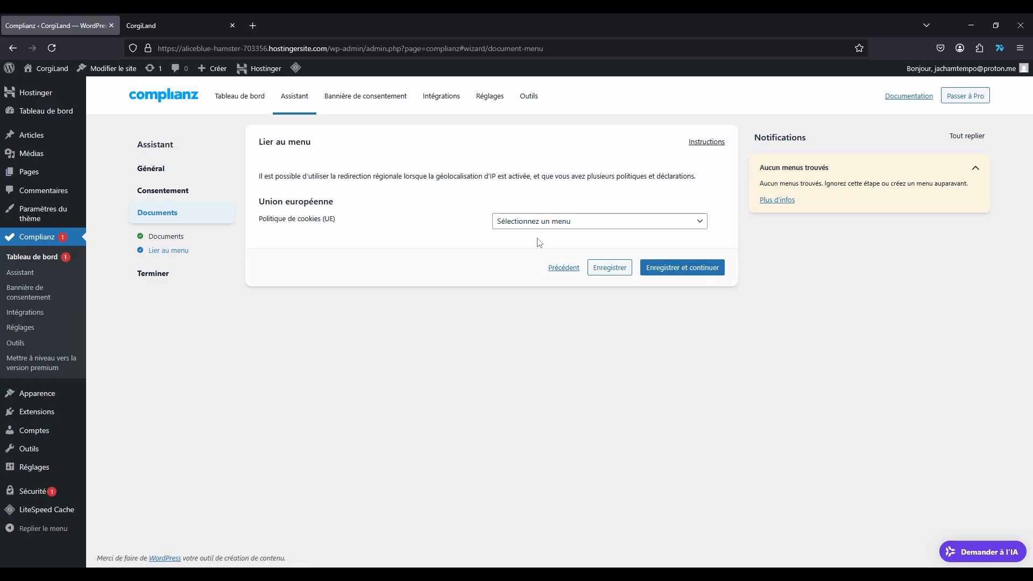
left_click(672, 262)
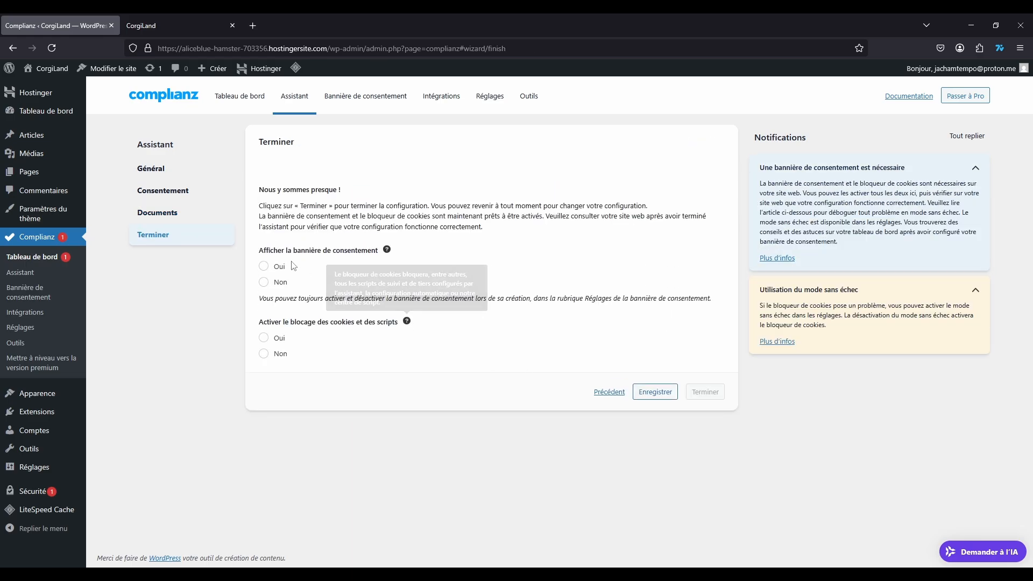
Step: Set banner display and cookie/script blocking both to Oui, then finish the Complianz wizard
left_click(264, 265)
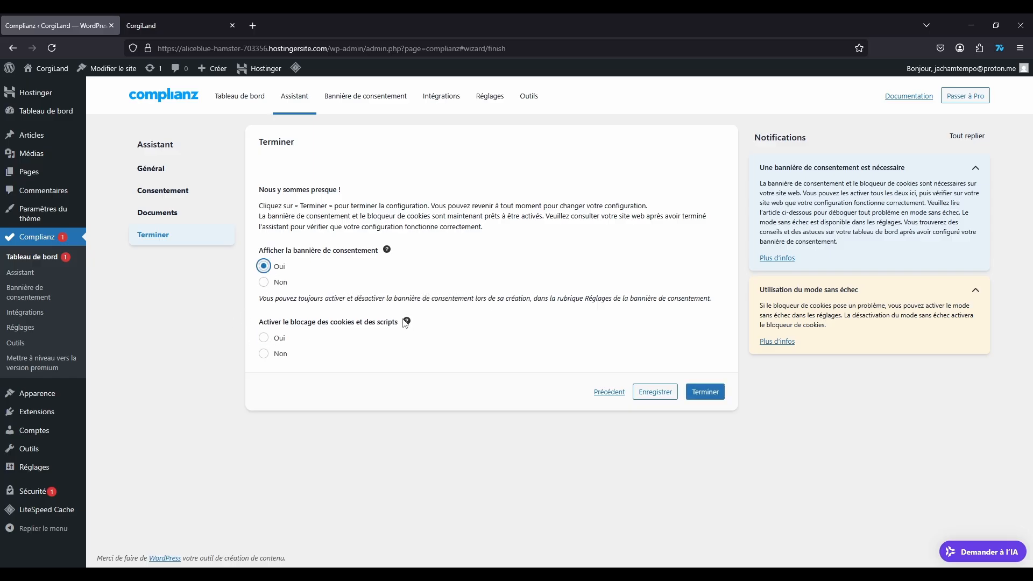
mouse_move(409, 324)
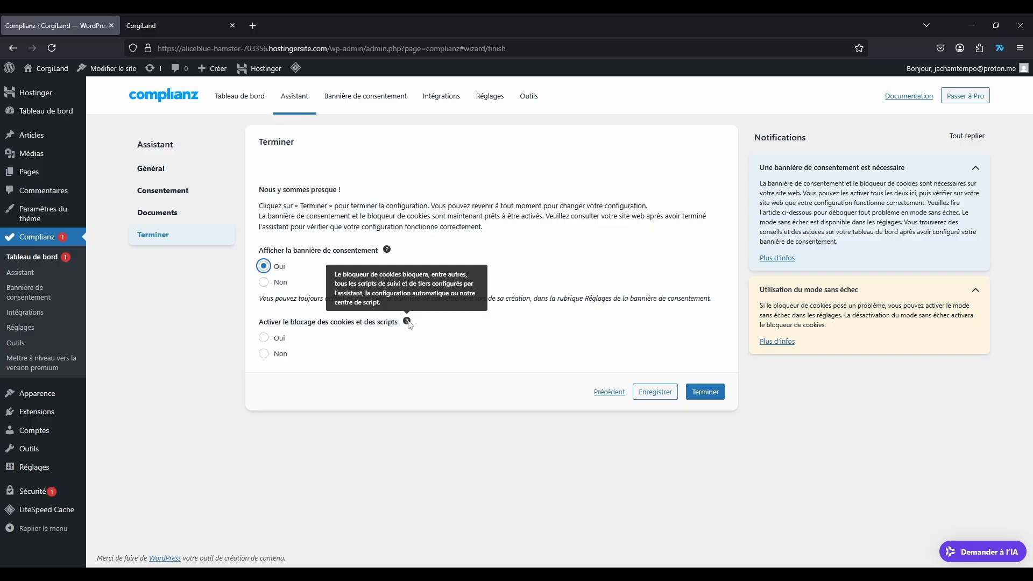
left_click(263, 337)
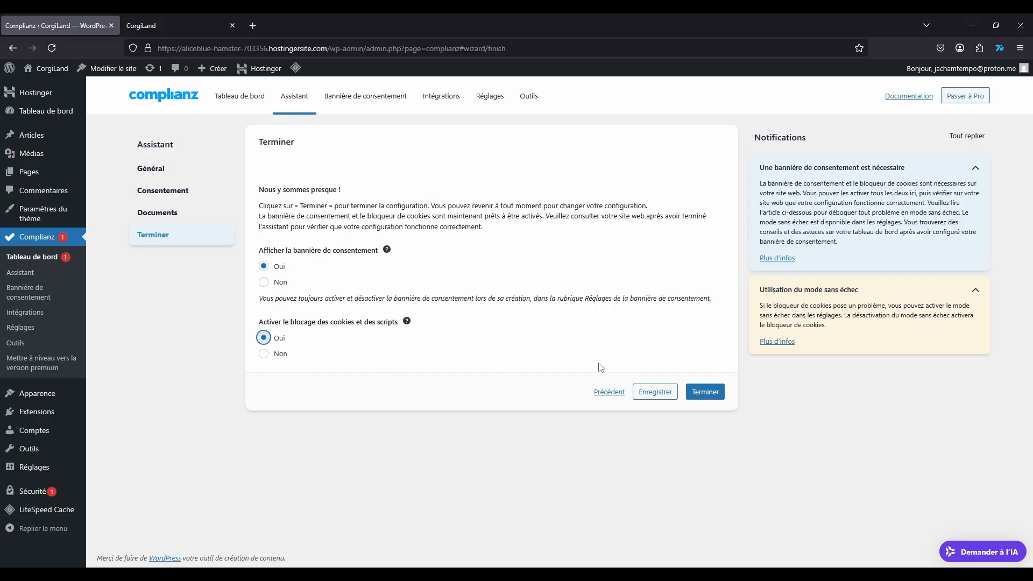
left_click(570, 327)
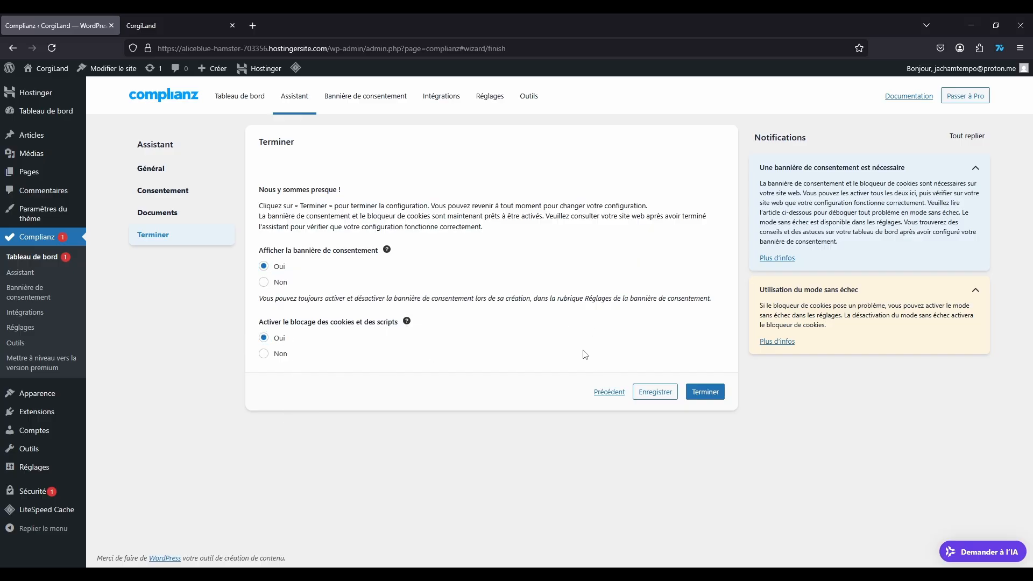
left_click(704, 393)
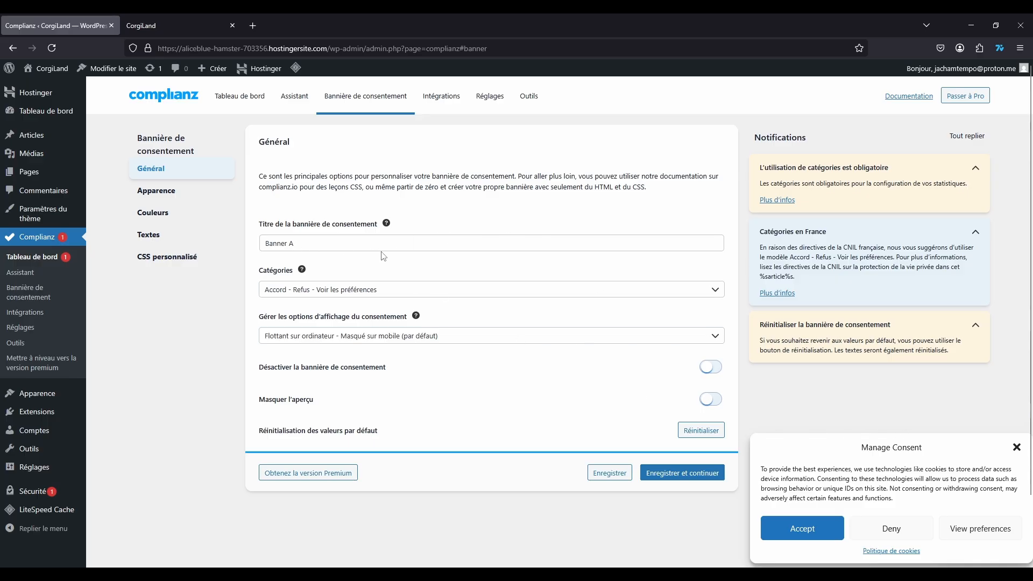
Step: Rename the banner title from Banner A to 'Consentement aux cookies'
left_click_drag(312, 244, 261, 249)
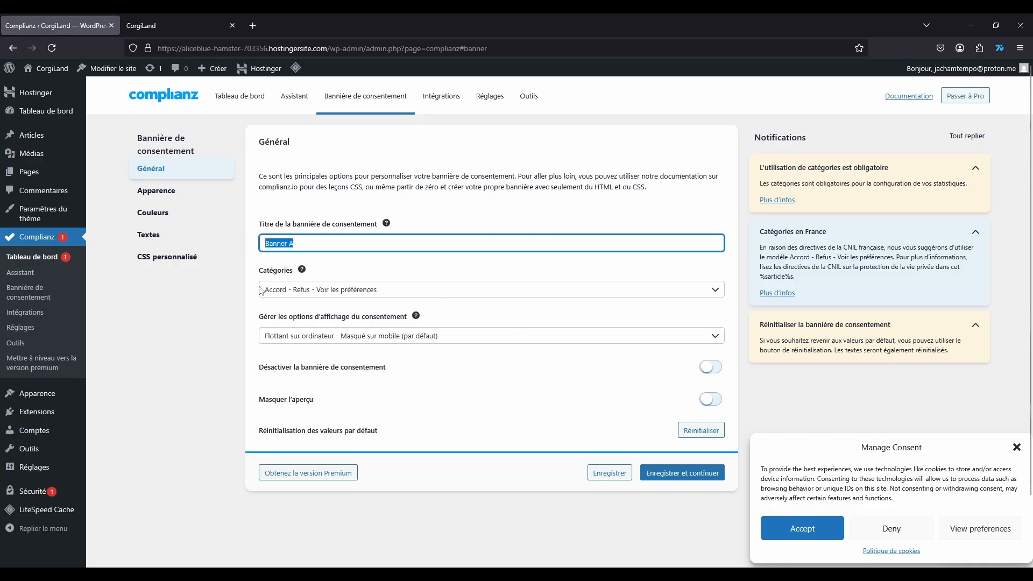
type("Consentement aux cookies")
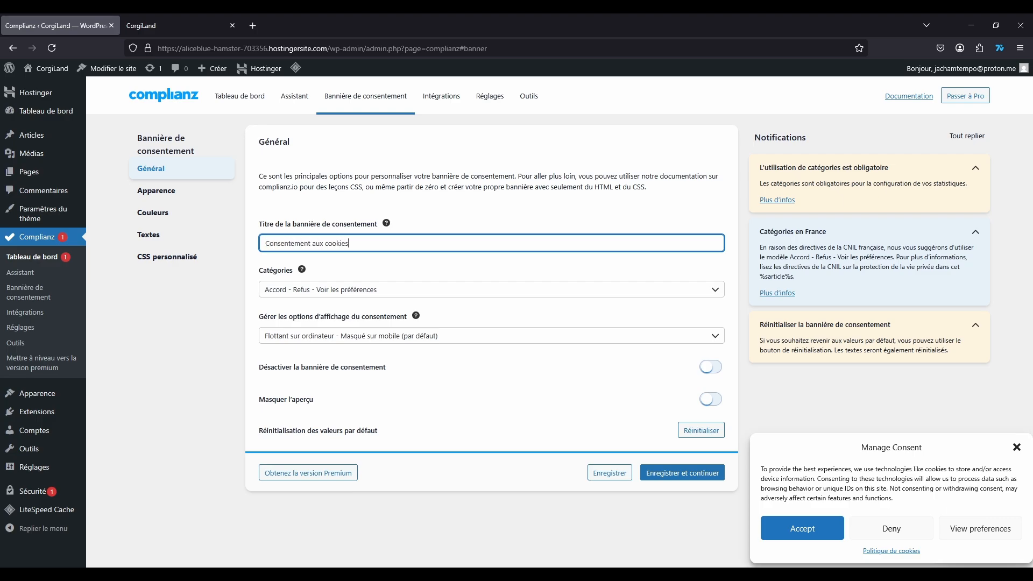
left_click(199, 354)
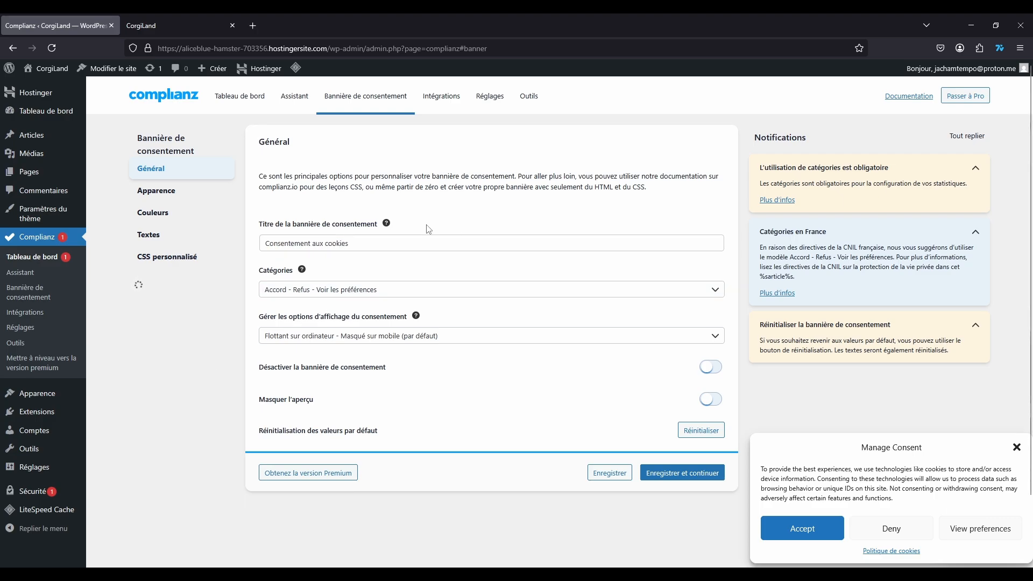
Step: Keep the Accord - Refus - Voir les préférences layout and default floating-desktop, hidden-mobile display
left_click(392, 295)
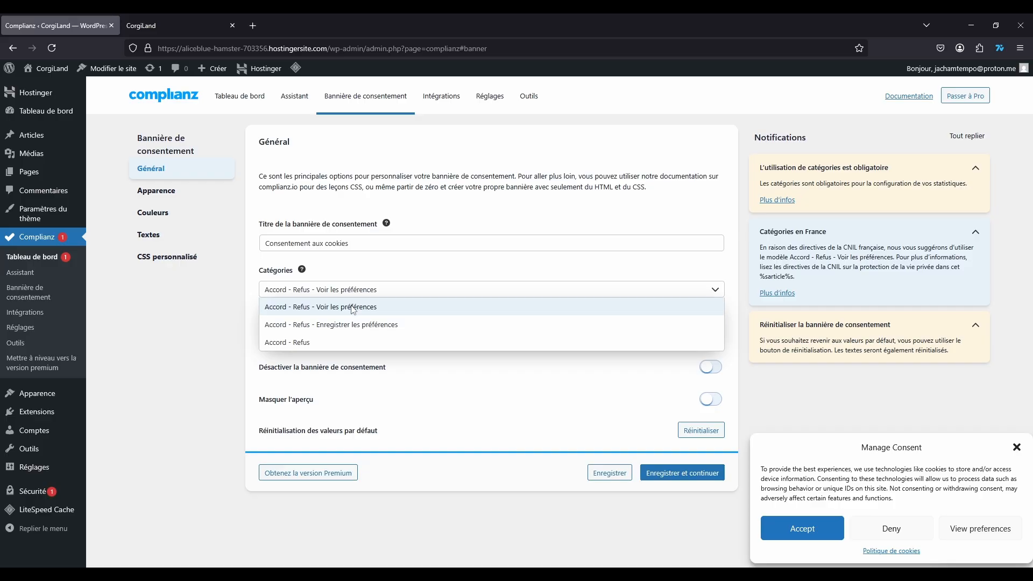
left_click(353, 290)
left_click(350, 336)
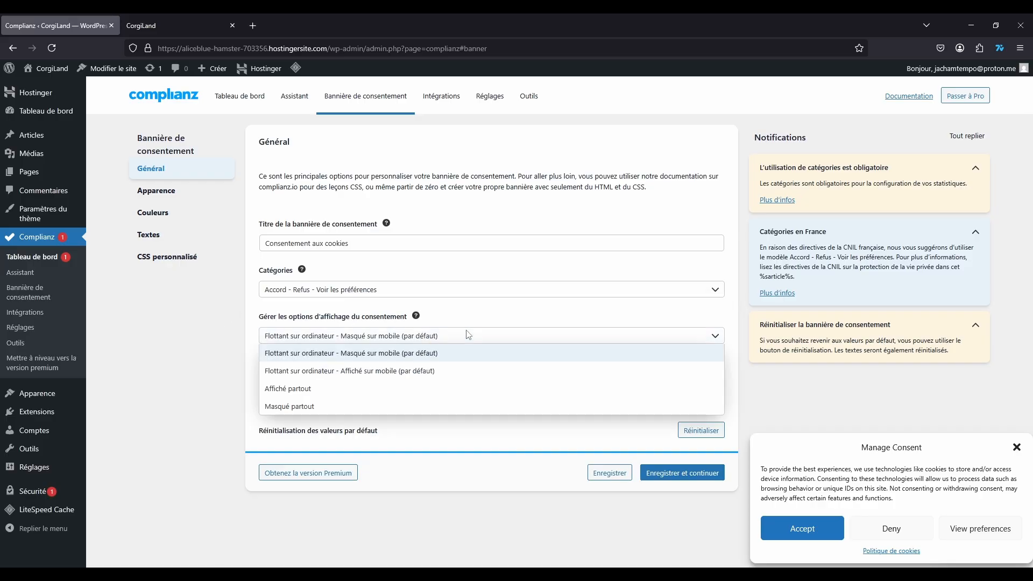
left_click(373, 356)
left_click(371, 336)
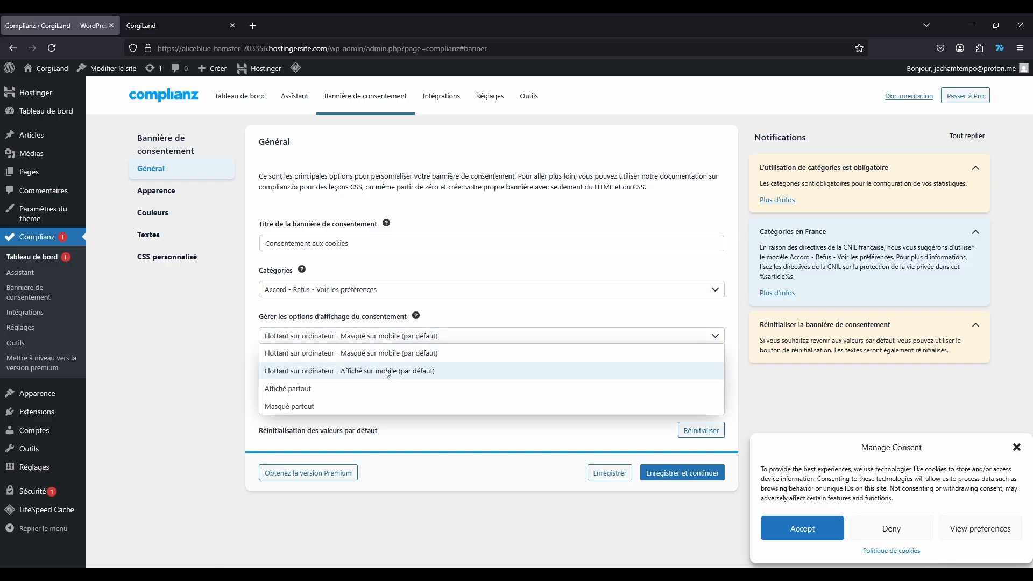
left_click(365, 370)
left_click(355, 336)
left_click(334, 393)
left_click(322, 336)
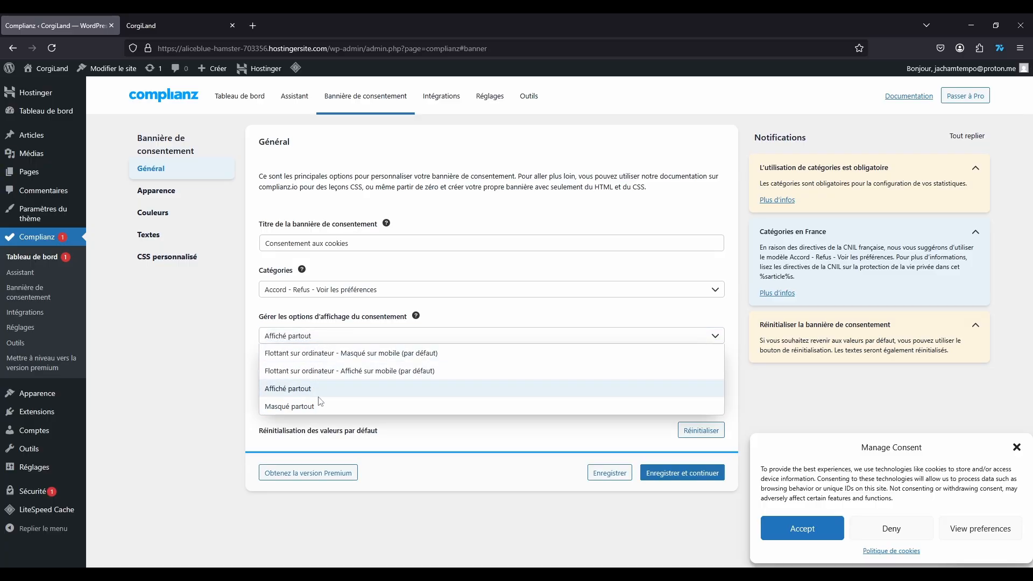
left_click(339, 359)
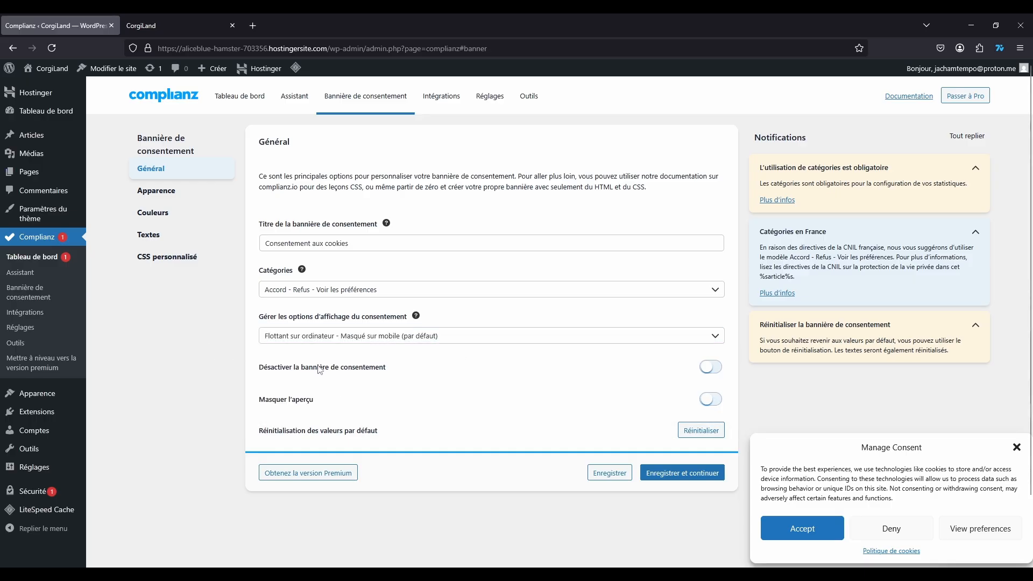
Step: Toggle the banner and preview options off and back on, then save the general settings
left_click(710, 367)
left_click(710, 366)
left_click(709, 398)
left_click(709, 399)
scroll(540, 346, "down", 2)
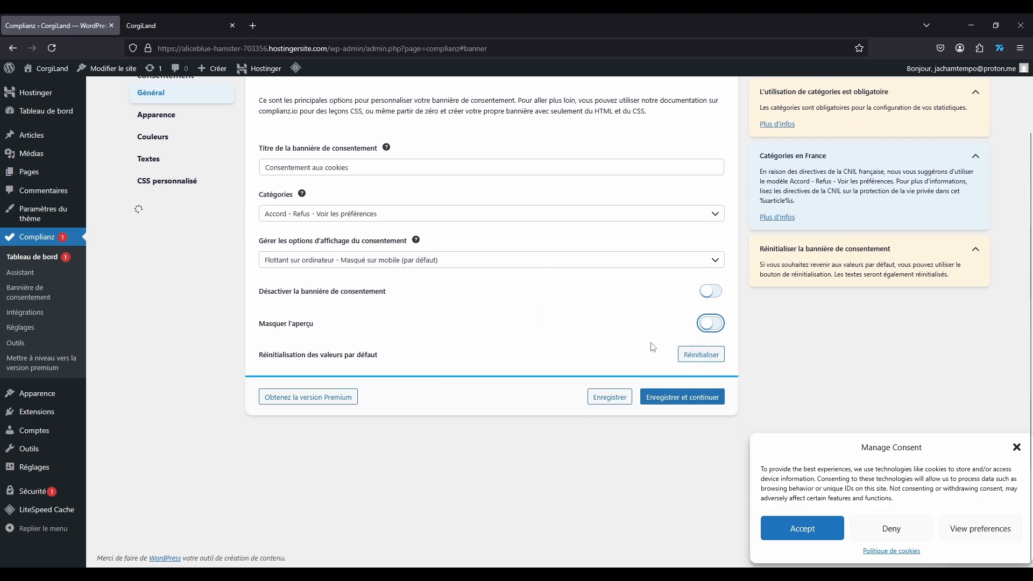
scroll(470, 342, "up", 2)
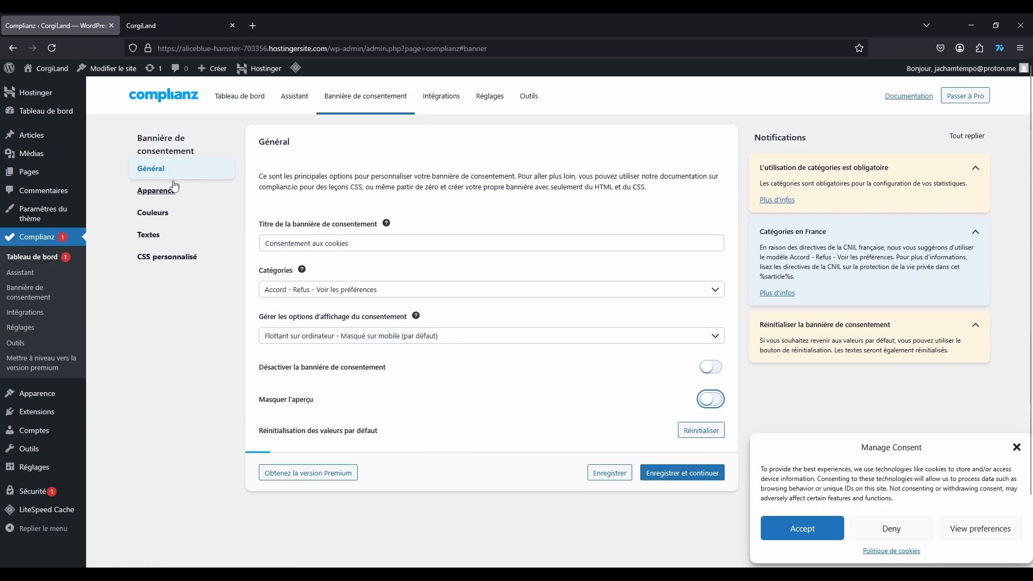
left_click(685, 475)
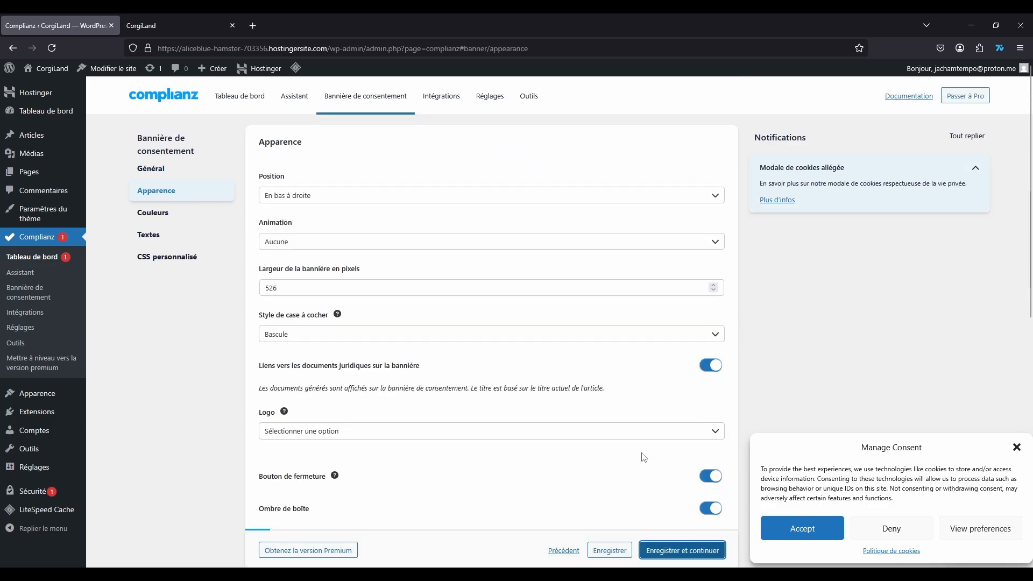
Step: Try the bottom bar, centred, bottom-right and bottom-left banner positions
left_click(360, 198)
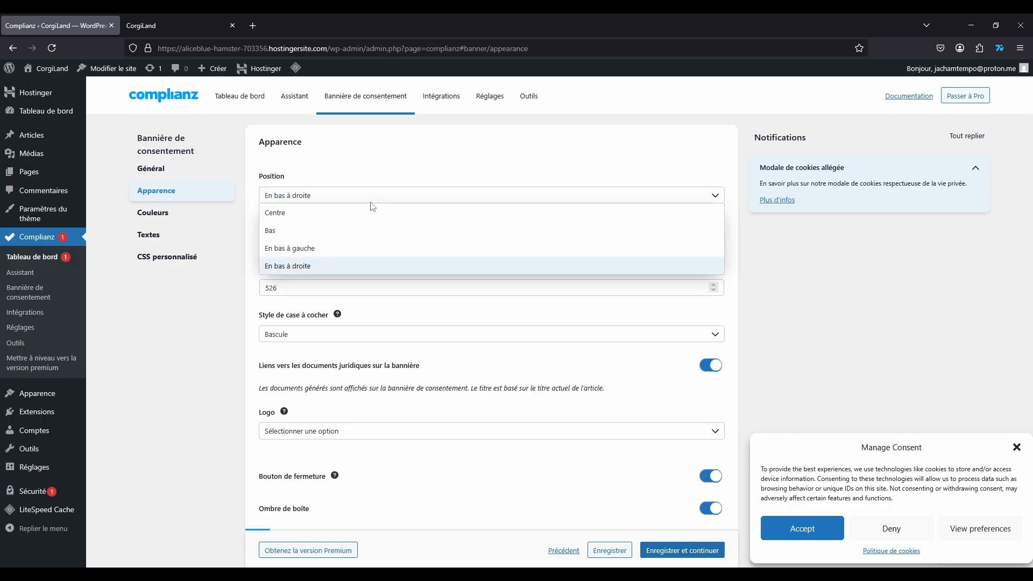
left_click(302, 230)
left_click(307, 196)
left_click(306, 216)
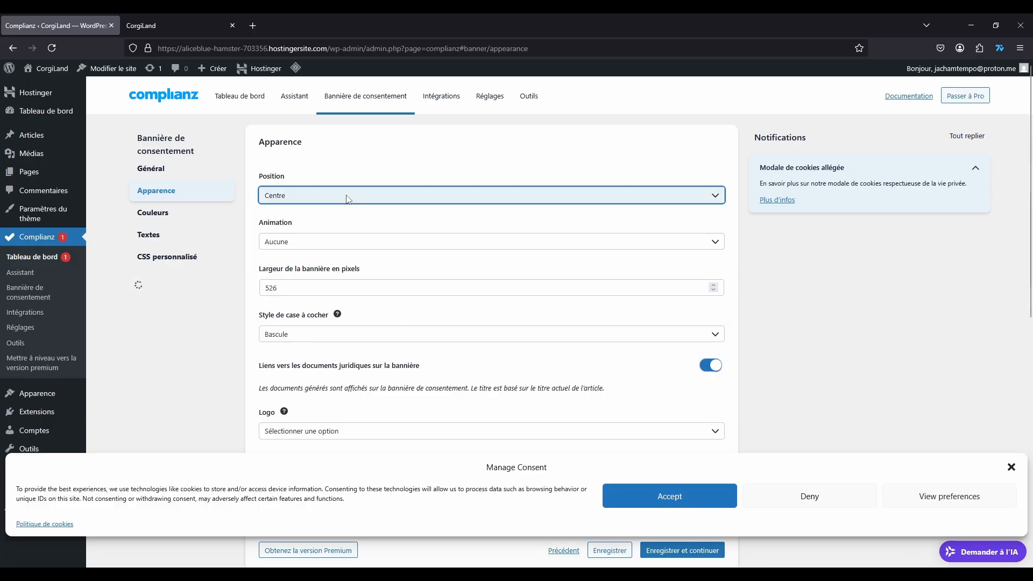
left_click(346, 195)
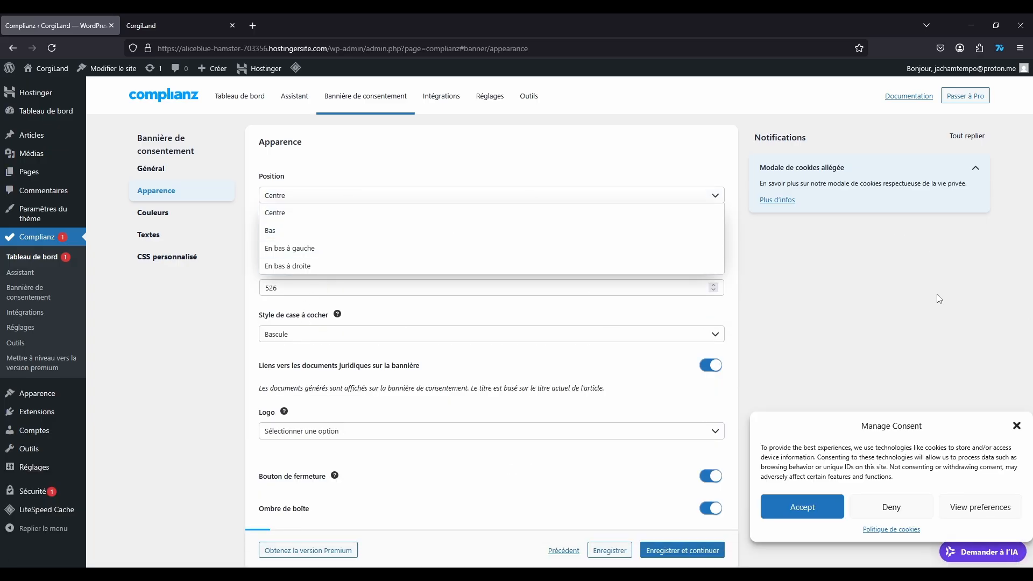
left_click(368, 266)
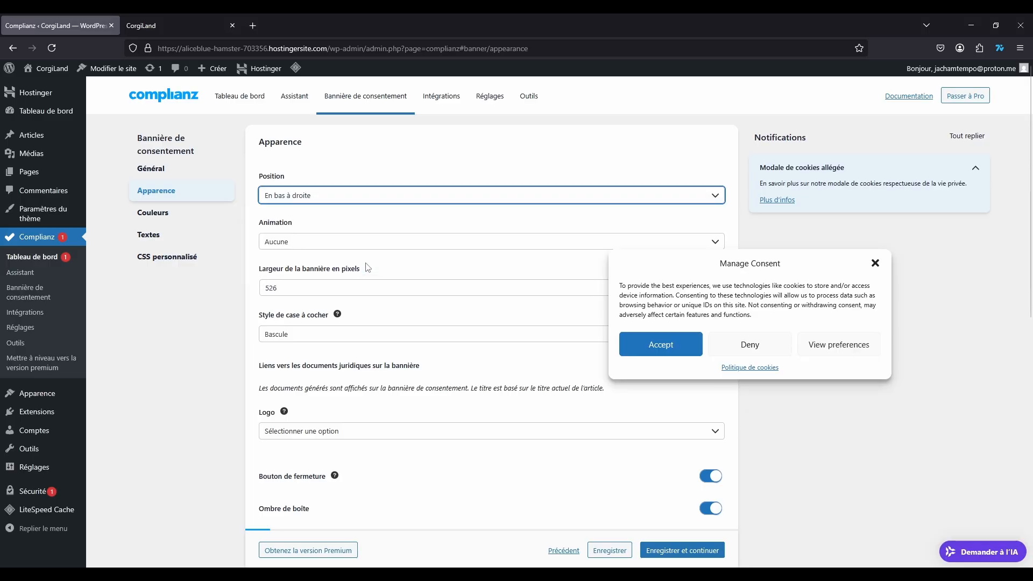
left_click(345, 198)
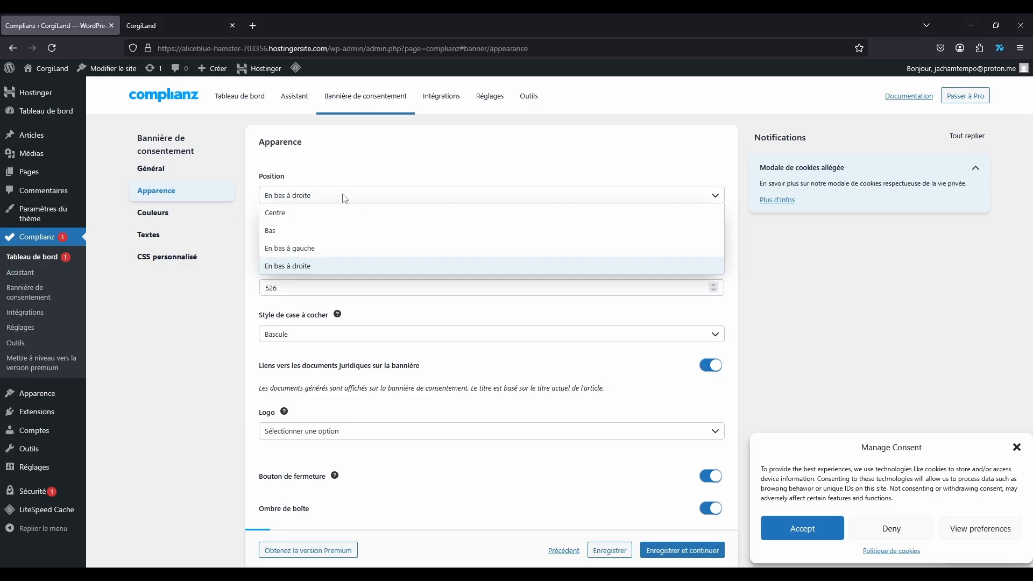
key("Up")
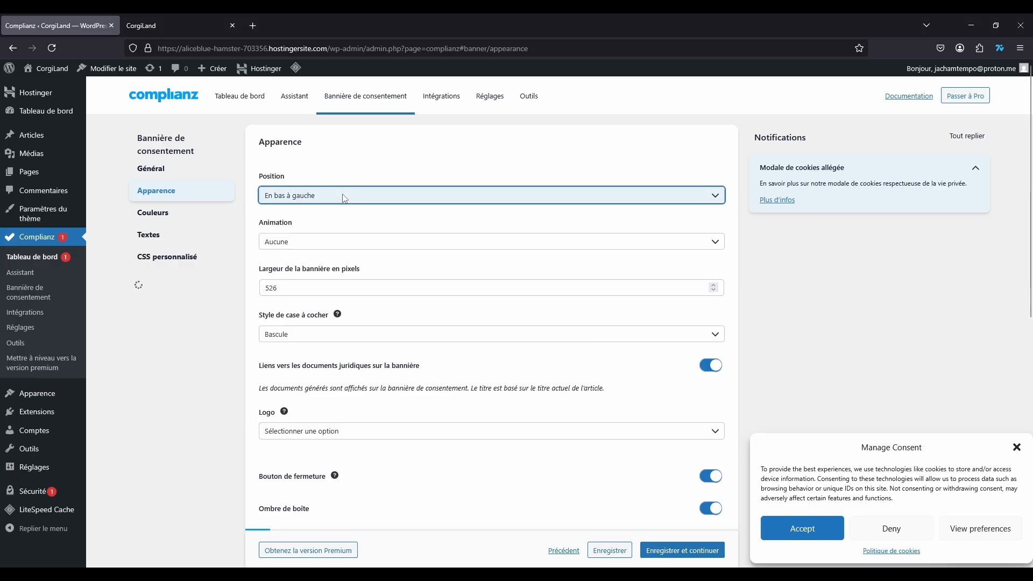
left_click(343, 197)
left_click(306, 218)
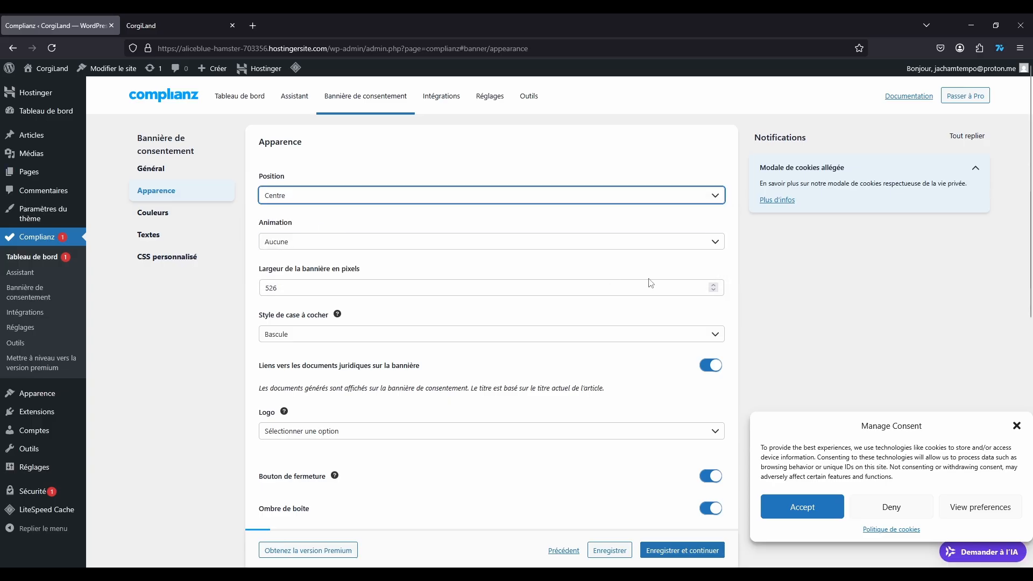
left_click(423, 199)
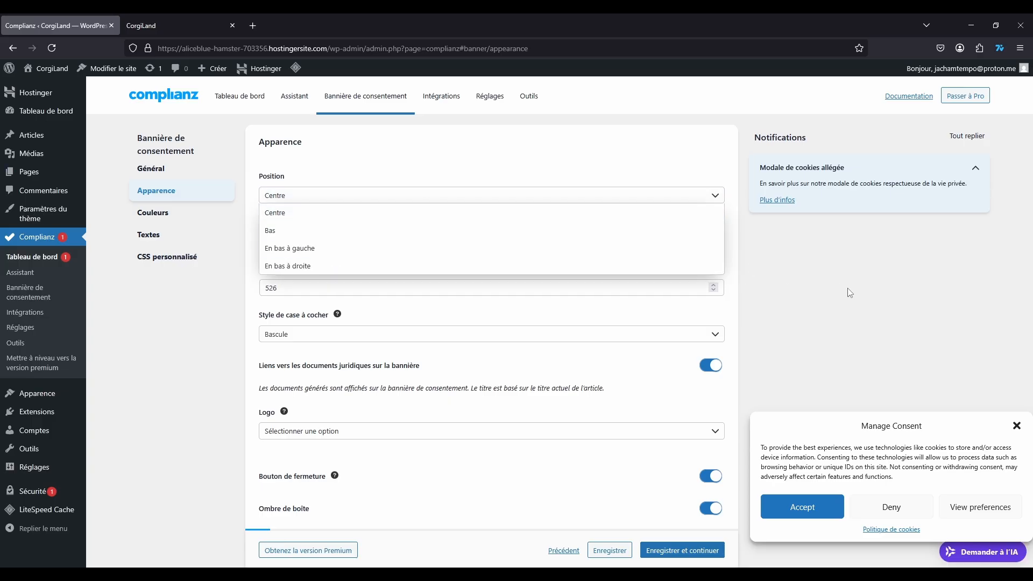
left_click(424, 211)
Step: Keep no banner animation and set the position to En bas à droite
left_click(322, 240)
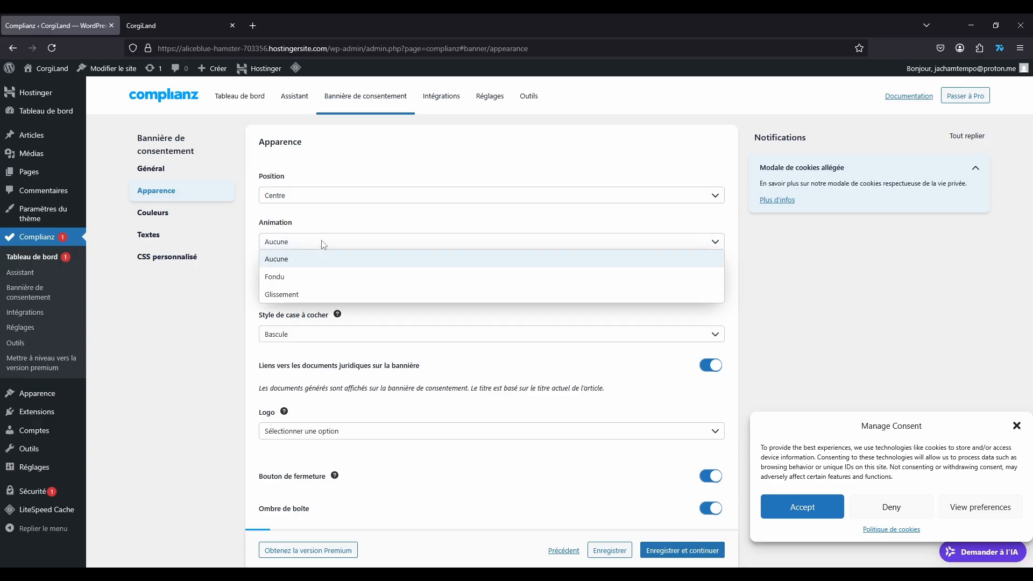
left_click(302, 226)
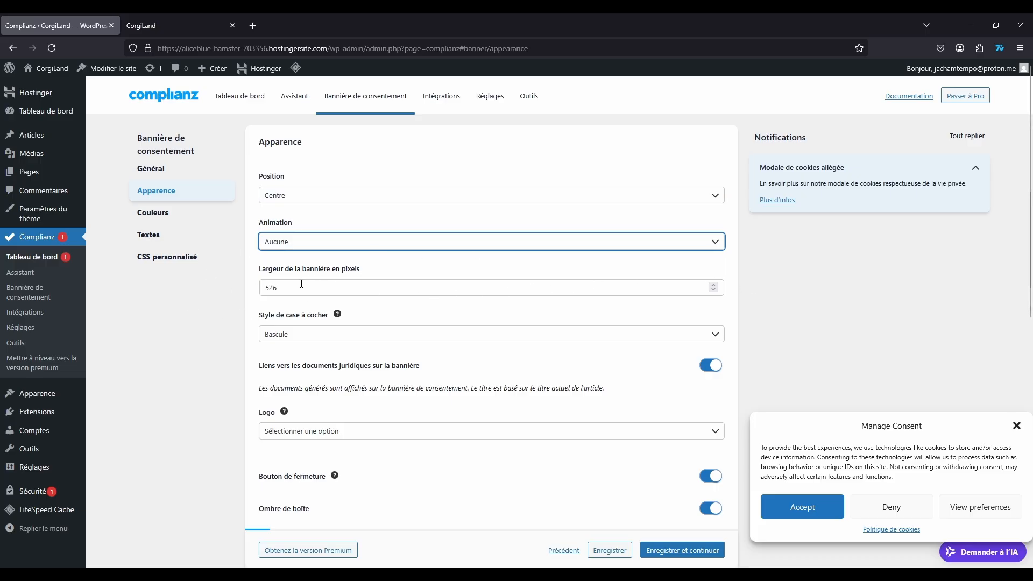
left_click(300, 201)
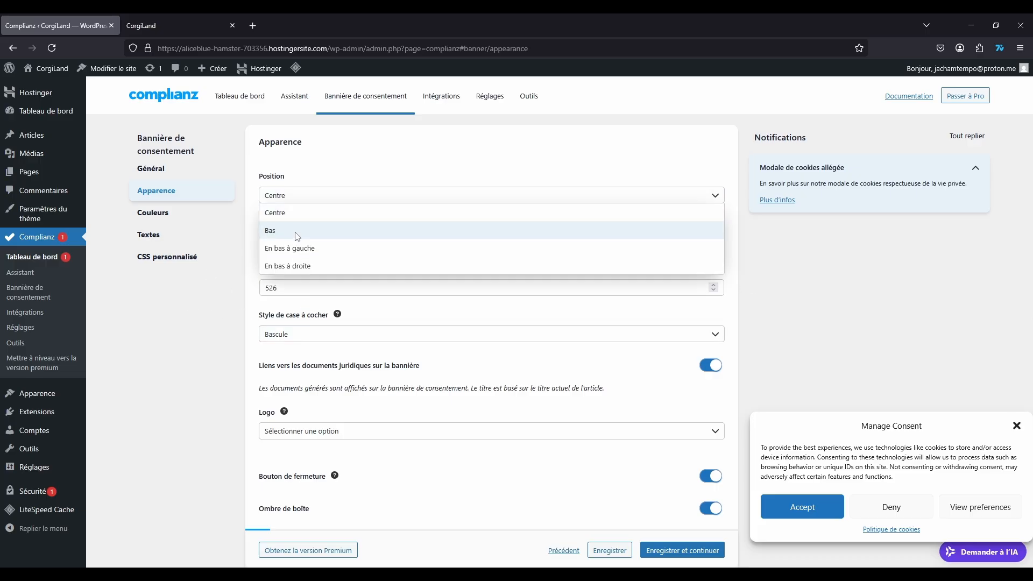
left_click(295, 255)
left_click(582, 200)
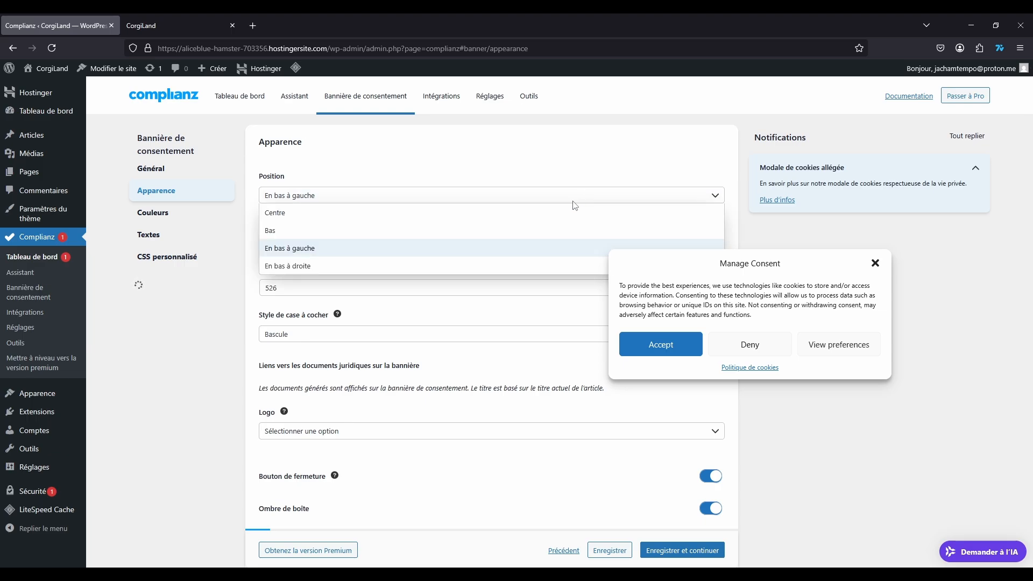
left_click(466, 267)
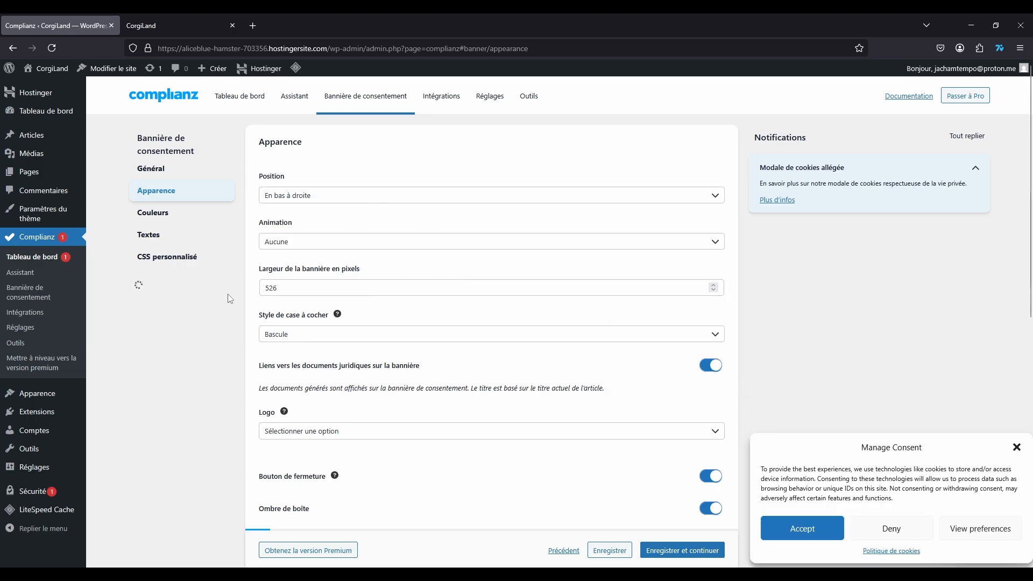
Step: Set the banner logo to Masquer after trying the site logo
scroll(234, 306, "down", 2)
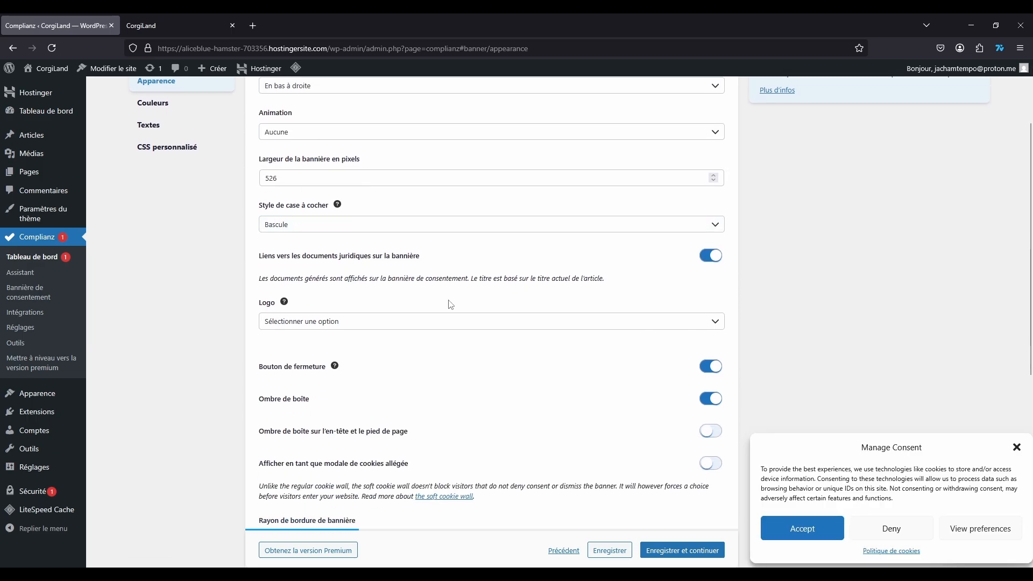
left_click(366, 325)
left_click(347, 322)
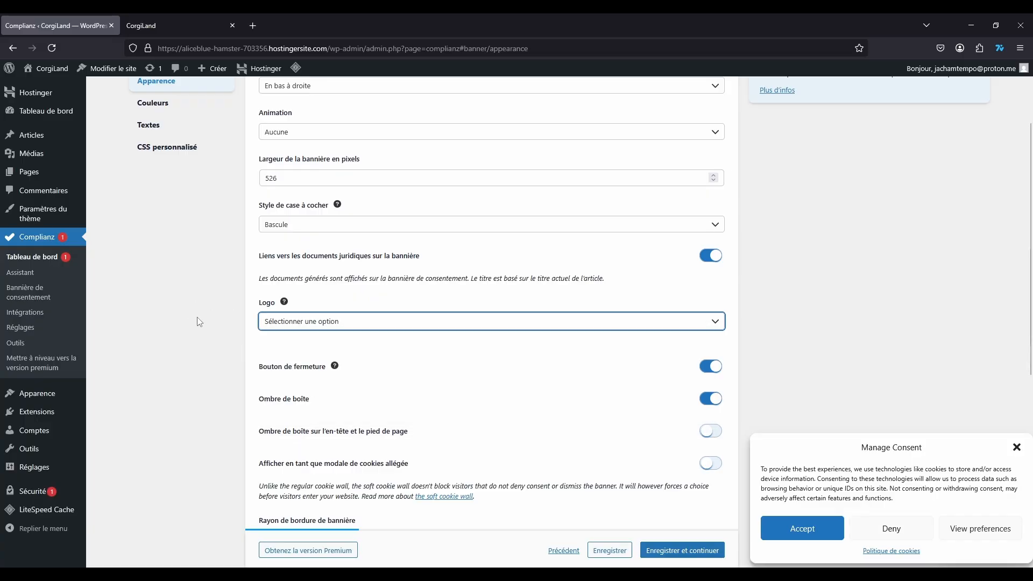
left_click(345, 322)
left_click(288, 376)
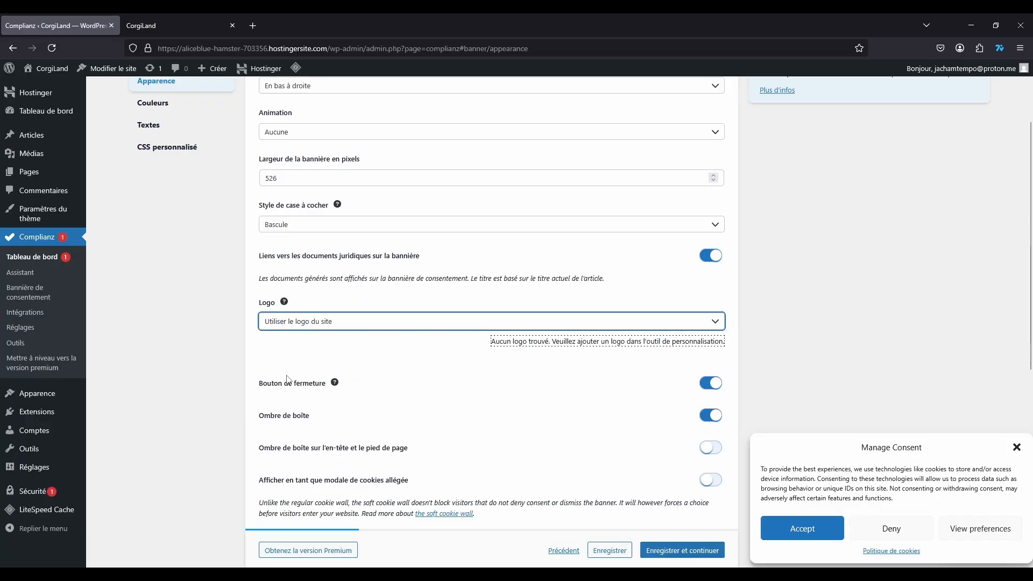
left_click(409, 325)
left_click(325, 342)
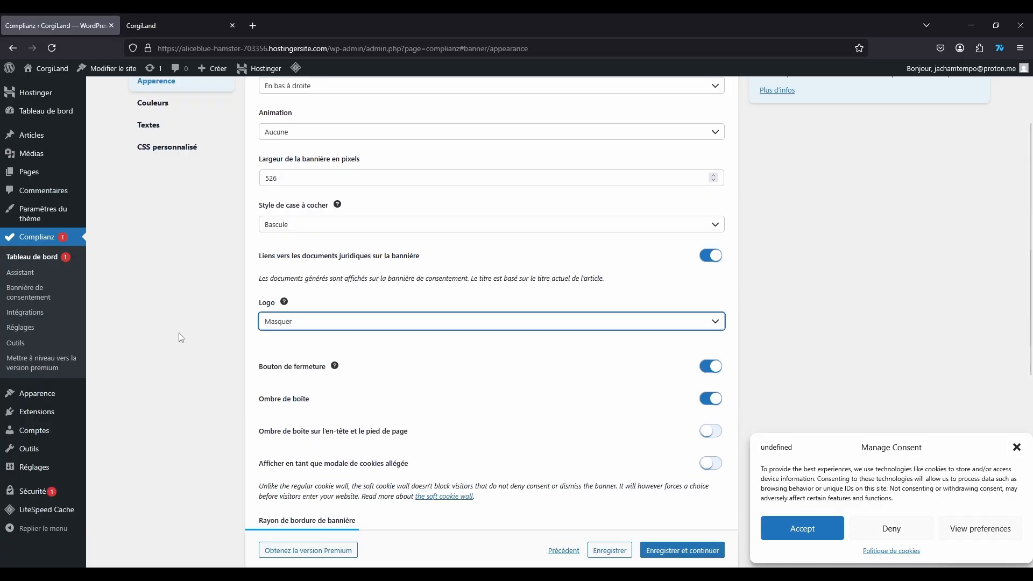
Step: Toggle the header/footer shadow and soft cookie modal on and back off
scroll(192, 315, "down", 2)
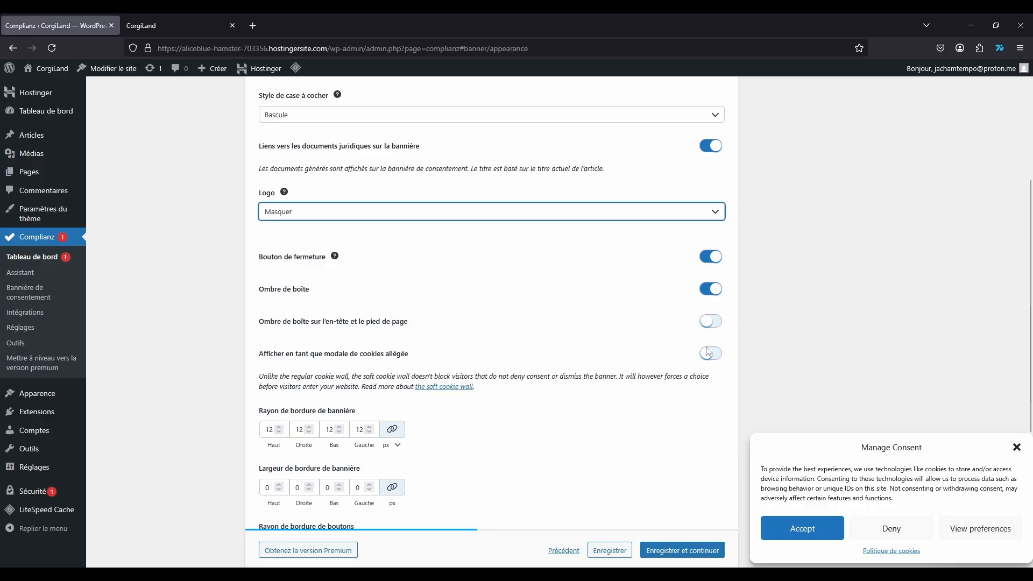
left_click(709, 323)
left_click(709, 329)
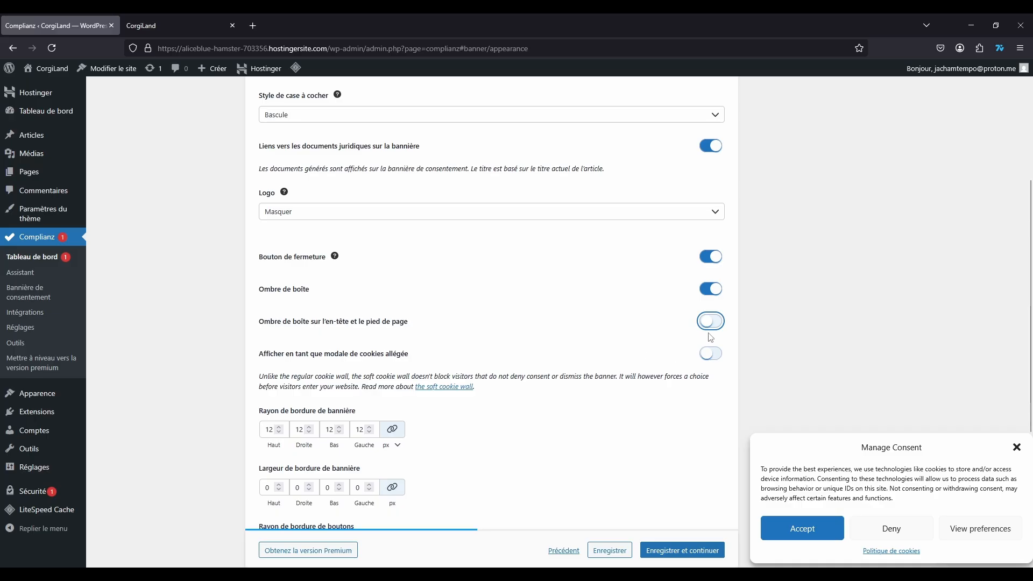
left_click(710, 354)
left_click(710, 353)
scroll(231, 310, "down", 2)
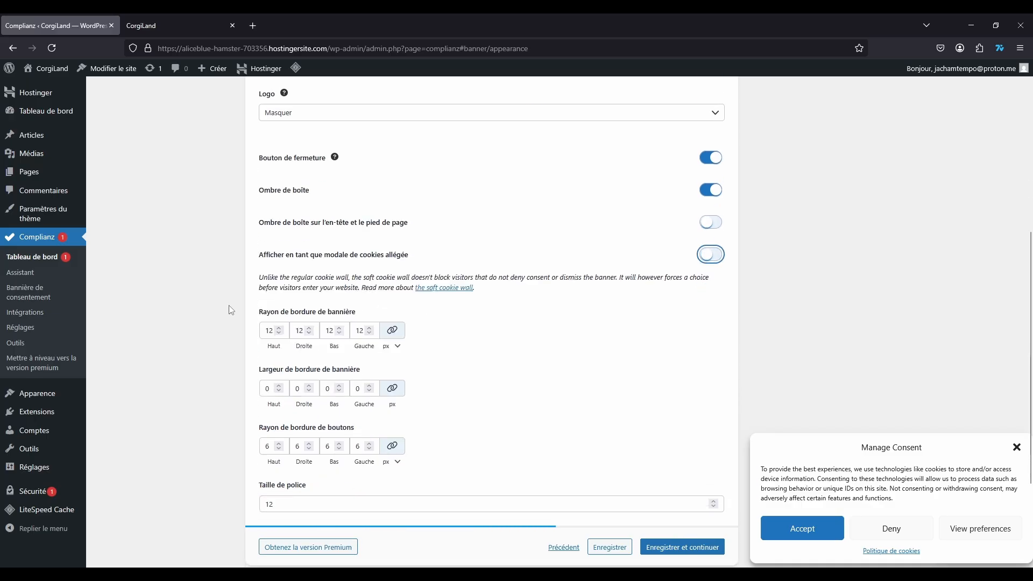
scroll(237, 291, "down", 3)
Step: Save the appearance settings and review the Couleurs settings
left_click(687, 398)
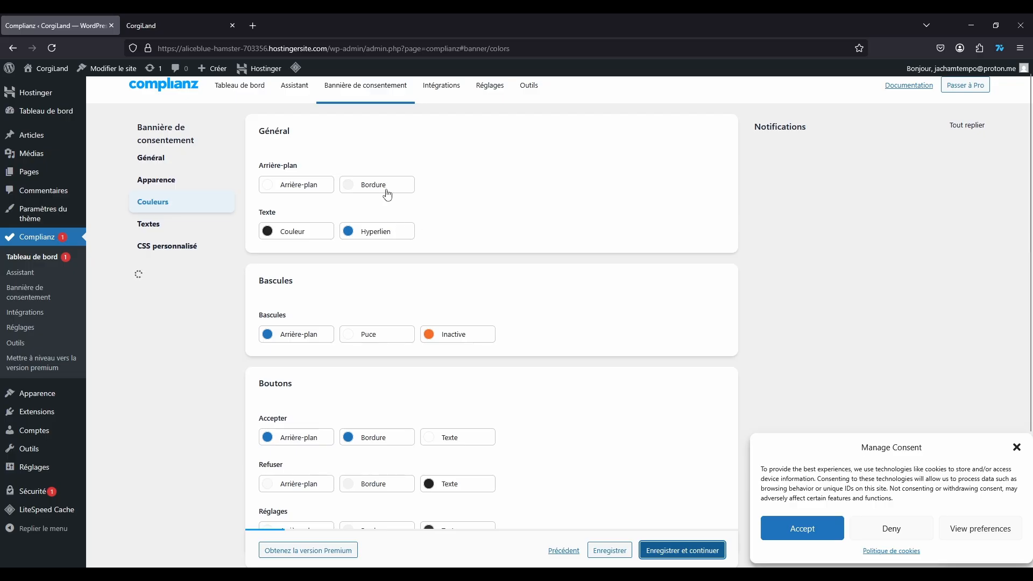
scroll(477, 260, "down", 3)
scroll(484, 269, "up", 3)
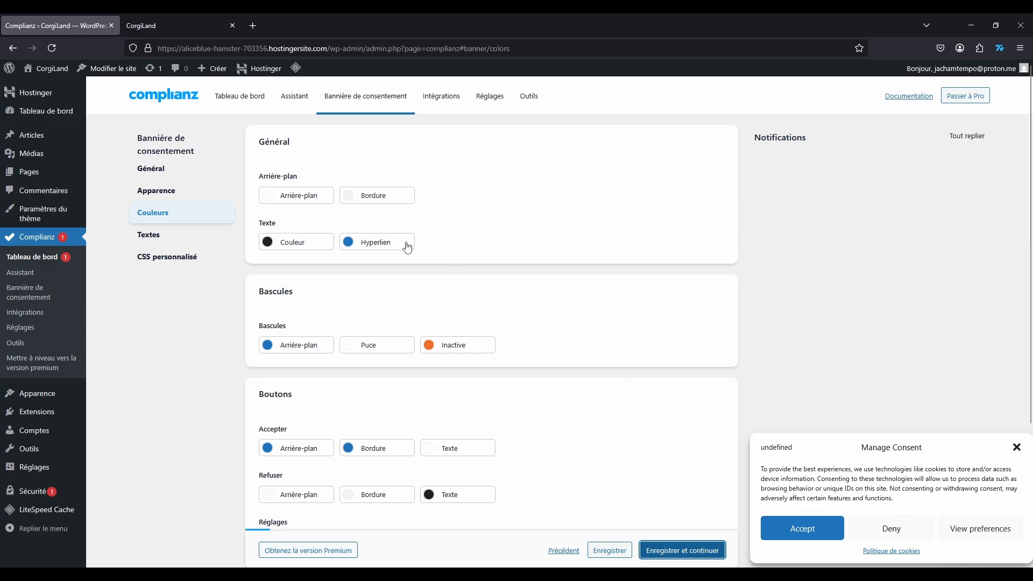
scroll(713, 414, "down", 3)
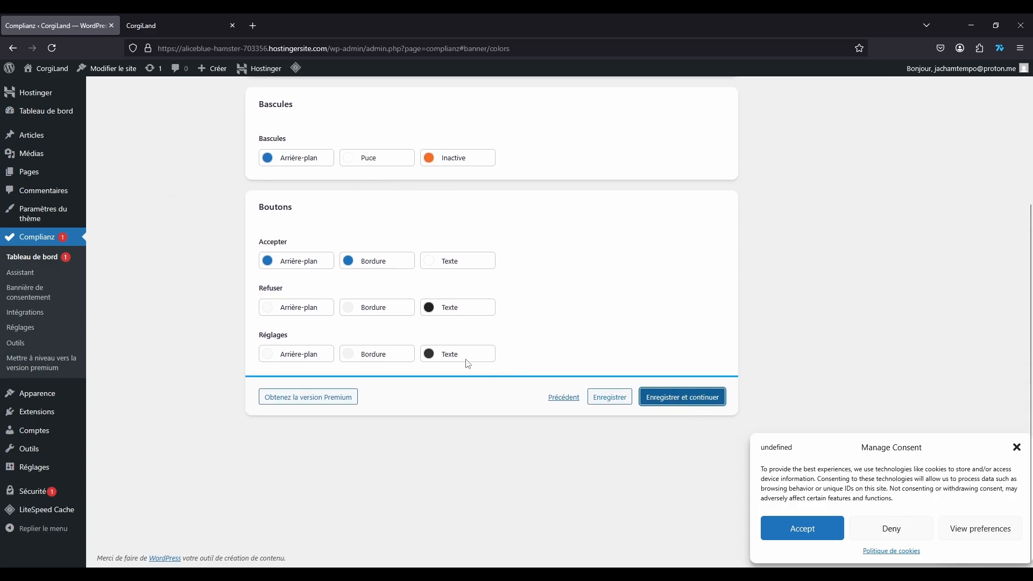
scroll(466, 362, "up", 3)
Step: In Général, start retyping the banner title, then erase the partial text
left_click(158, 170)
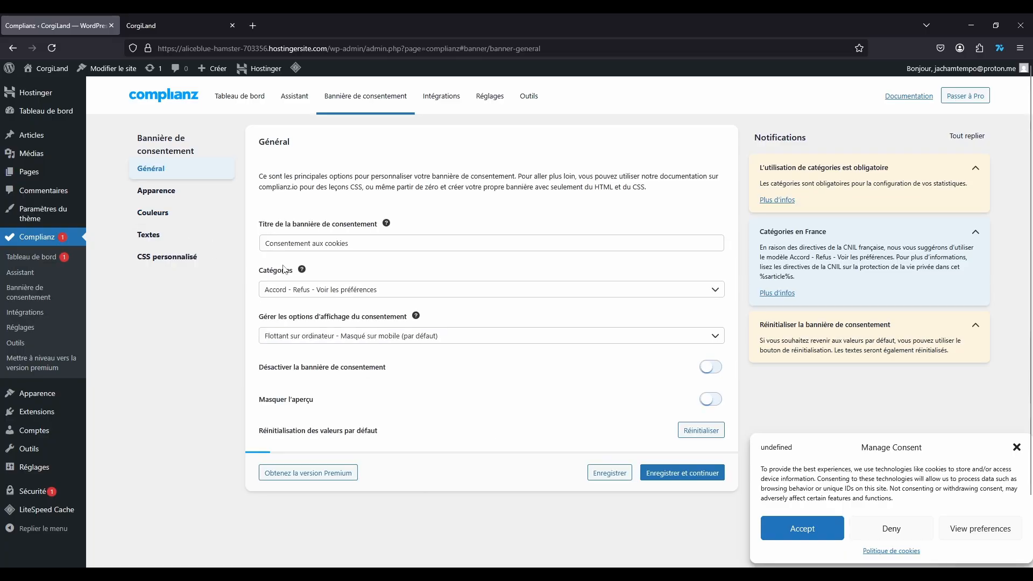
left_click(322, 250)
key("ctrl+a")
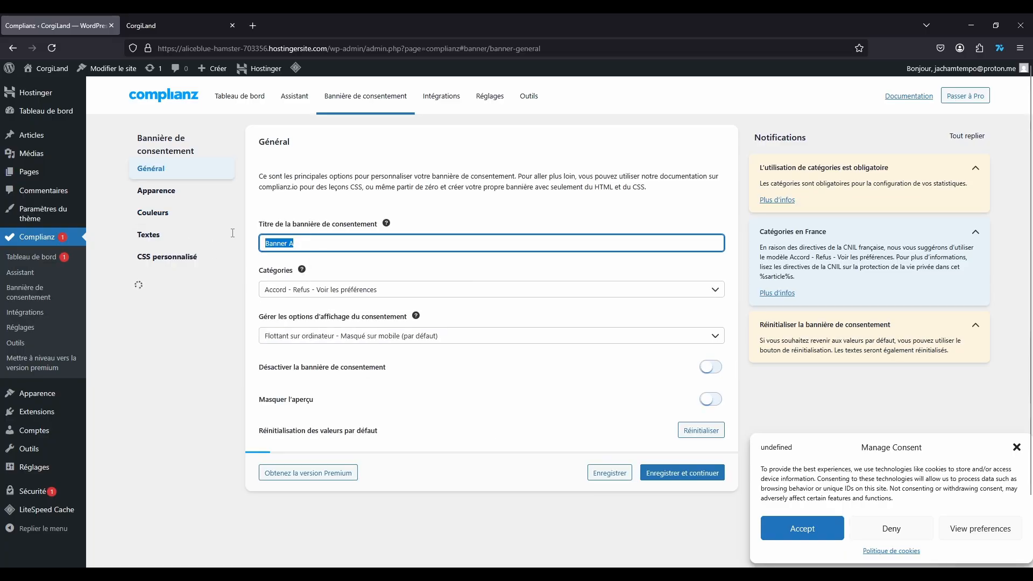
type("Con")
key("BackSpace")
key("BackSpace")
key("BackSpace")
left_click(421, 279)
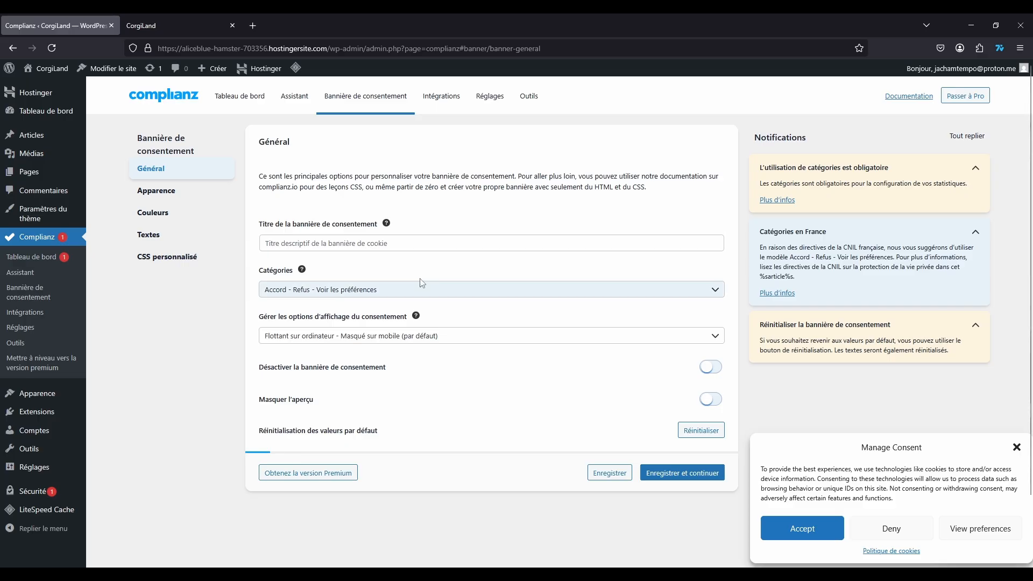
Step: Save general, appearance and colour settings in turn to reach the Textes settings
left_click(680, 473)
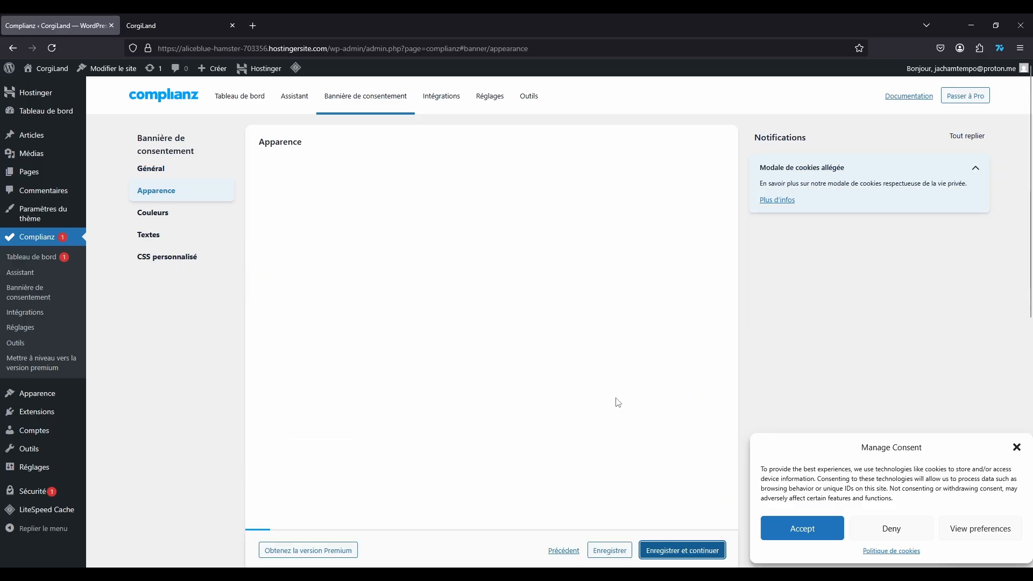
scroll(639, 449, "down", 4)
scroll(583, 406, "down", 5)
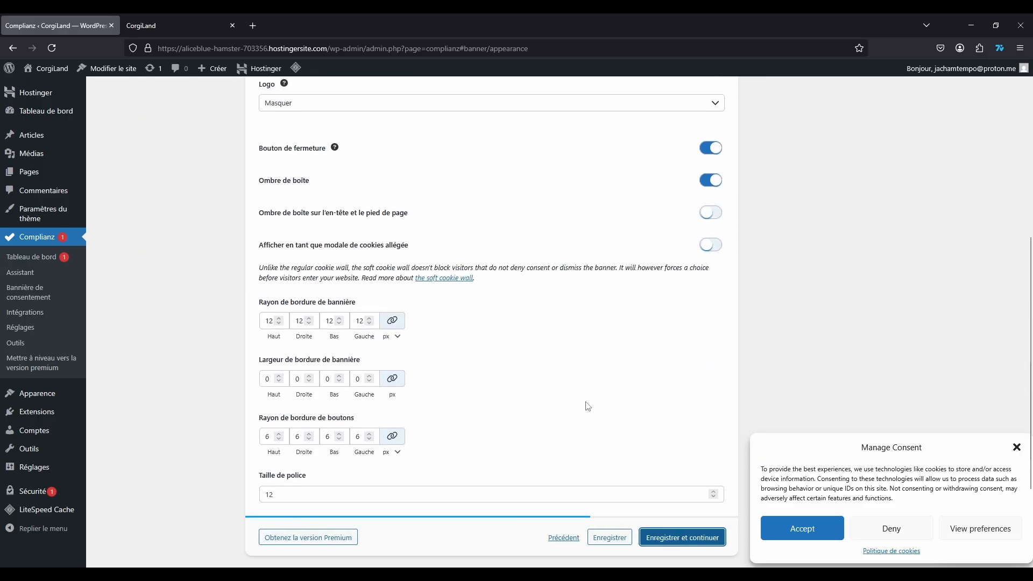
left_click(678, 542)
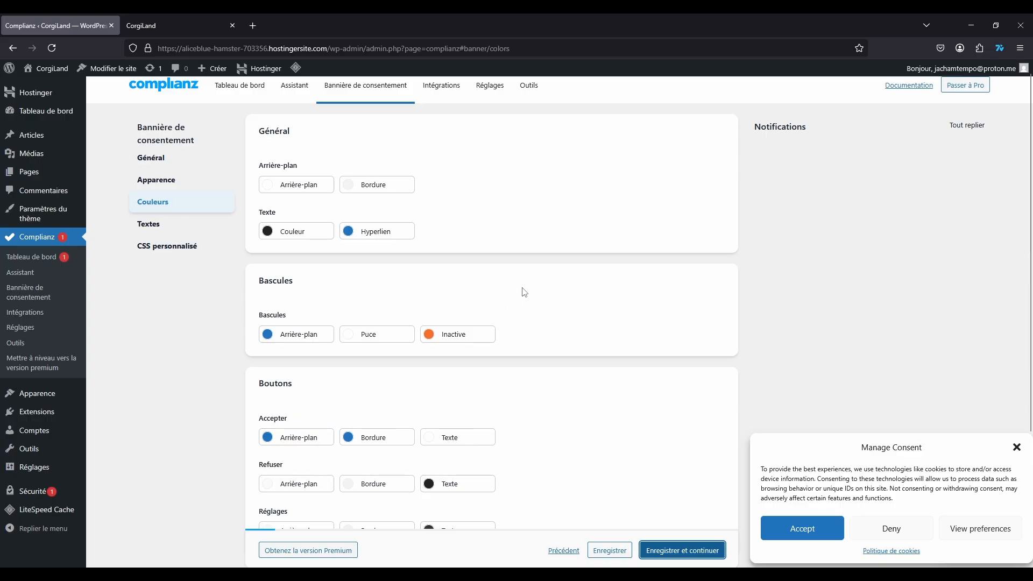
scroll(570, 323, "down", 4)
scroll(645, 382, "up", 2)
left_click(679, 414)
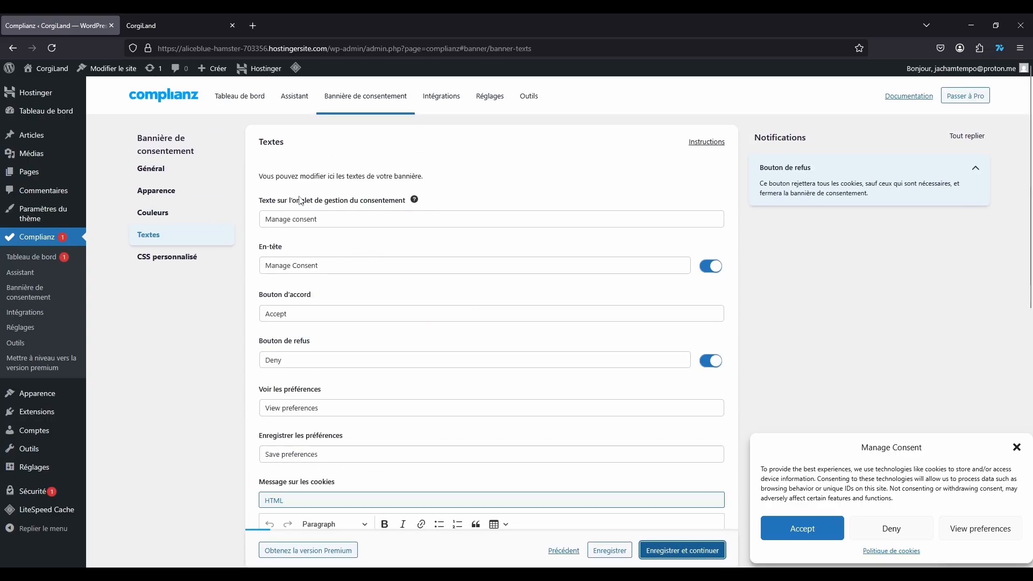
Step: Replace the consent tab text and the En-tête with 'Consentement aux cookies'
left_click_drag(360, 216, 245, 216)
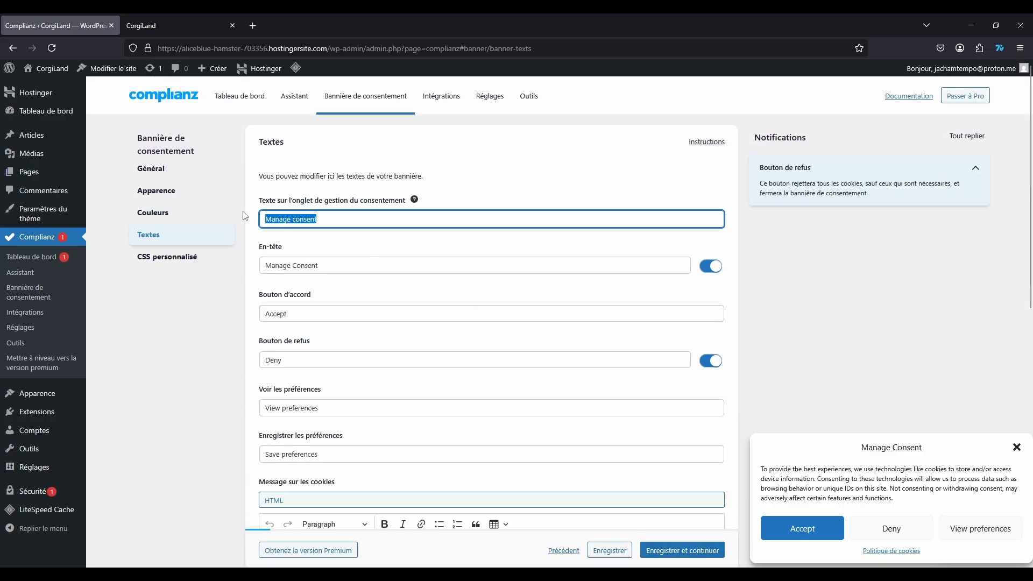
type("Consentement aux cookies")
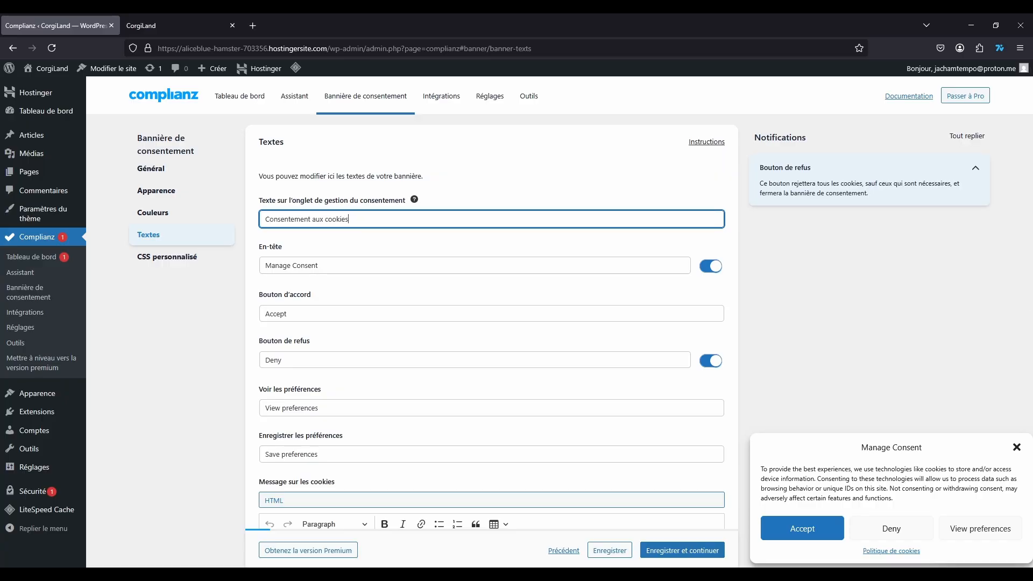
key("ctrl+a")
key("ctrl+c")
triple_click(323, 266)
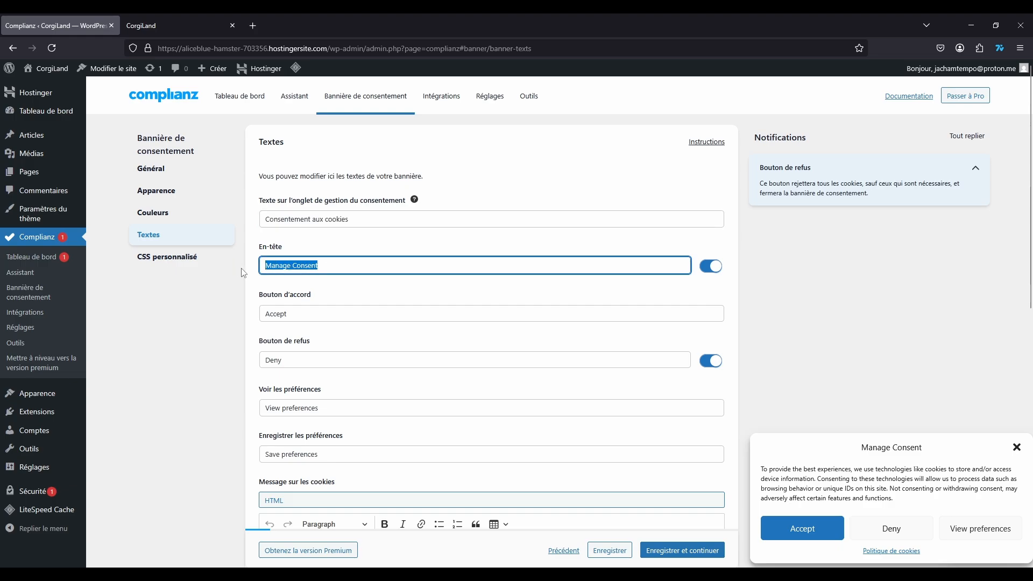
key("ctrl+v")
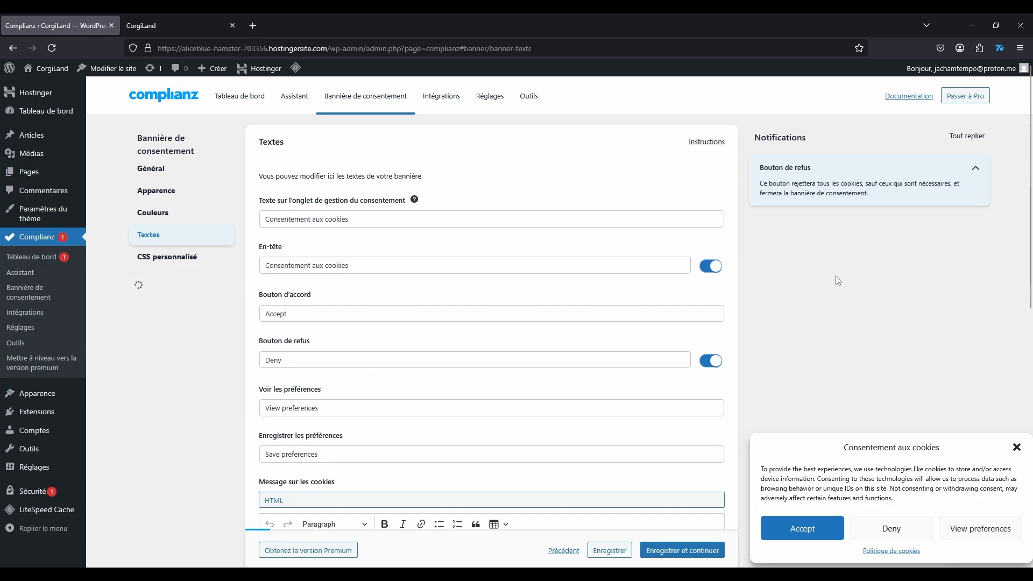
Step: Toggle the Bouton de refus off and back on, then save the texts
scroll(704, 347, "down", 2)
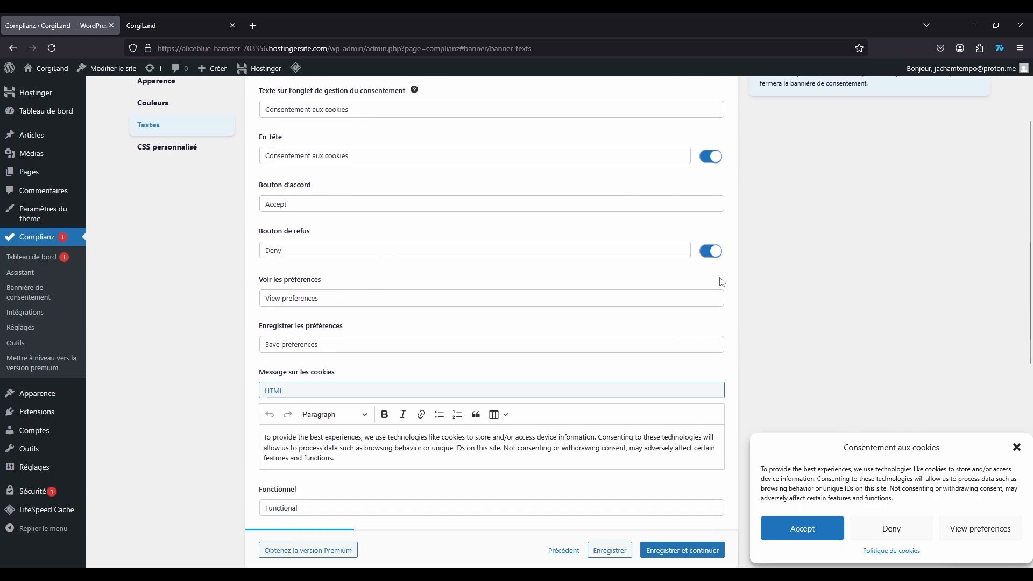
left_click(712, 252)
left_click(711, 251)
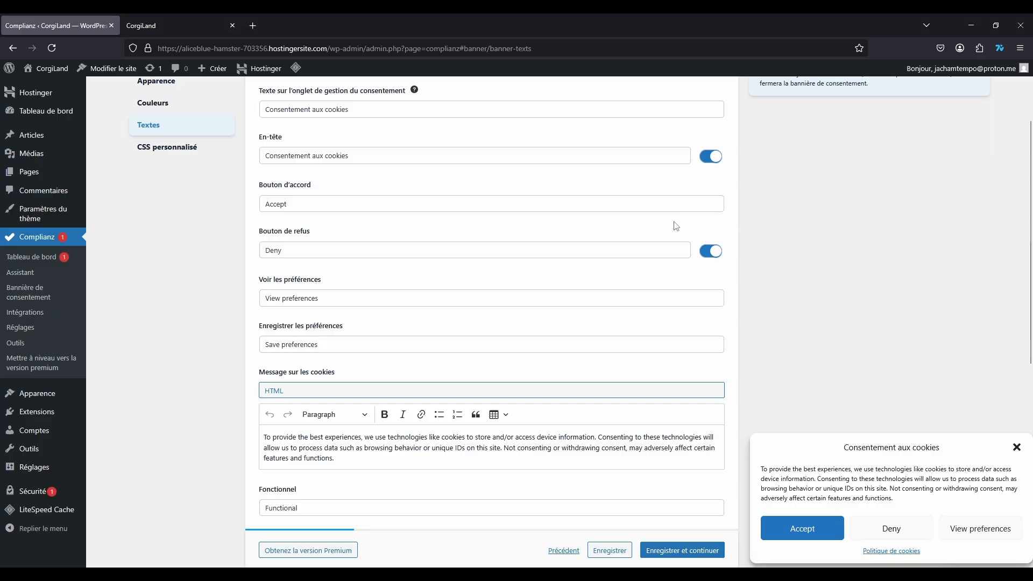
scroll(200, 277, "down", 4)
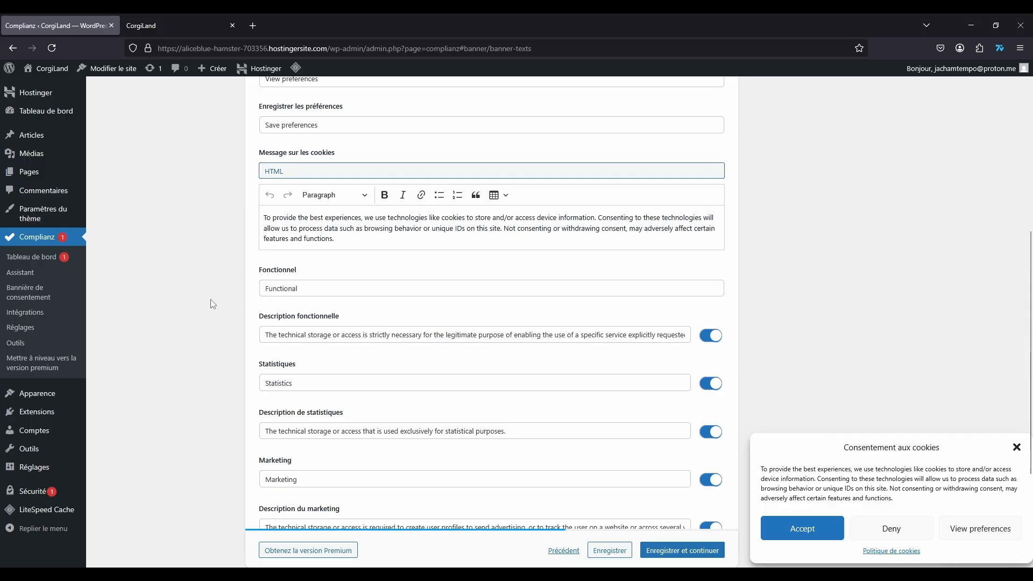
scroll(212, 304, "down", 3)
scroll(213, 304, "up", 10)
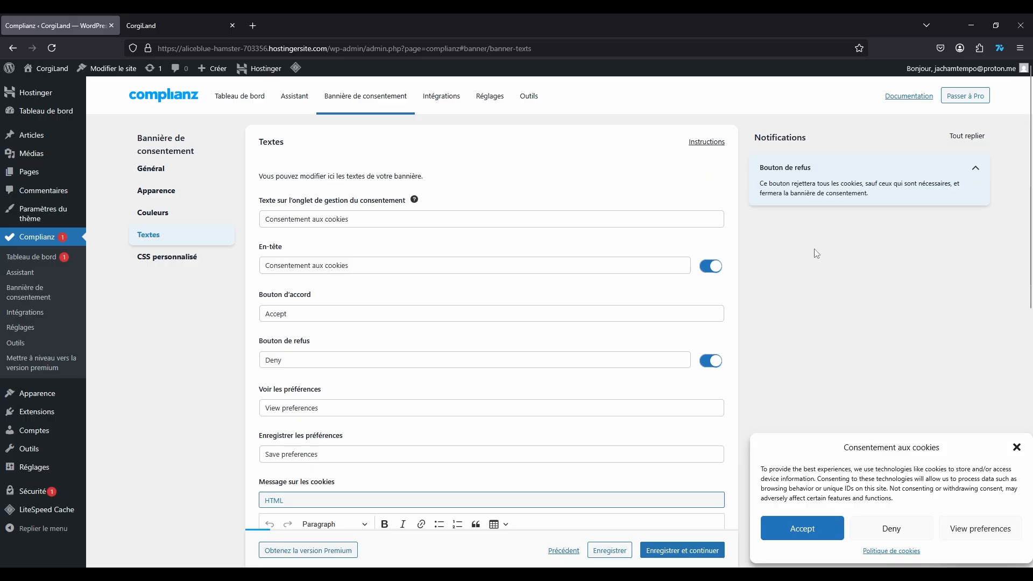
scroll(810, 274, "down", 8)
left_click(672, 462)
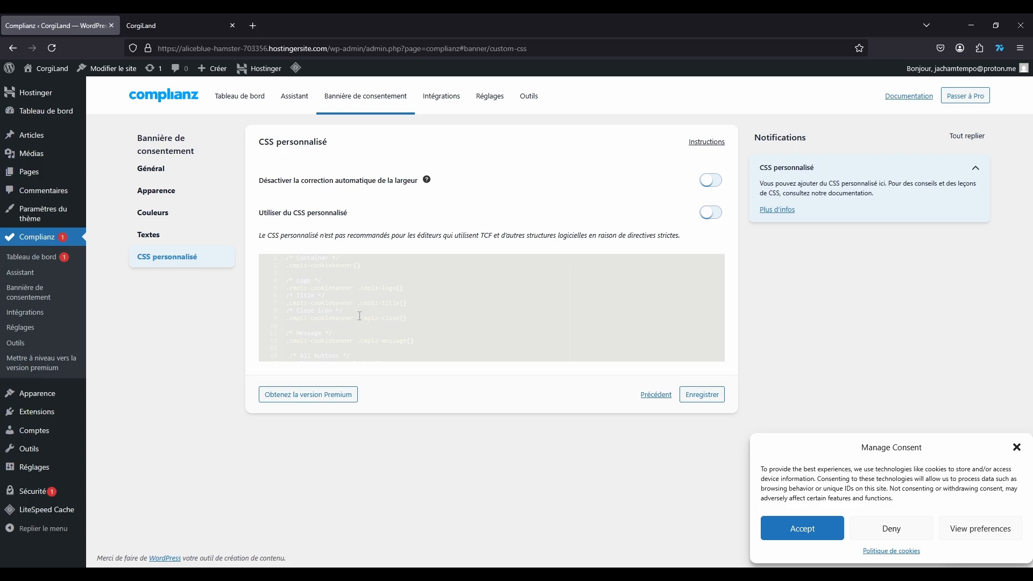
Step: Save the custom CSS settings and load the CorgiLand homepage showing the Manage Consent banner
left_click(702, 397)
left_click(362, 459)
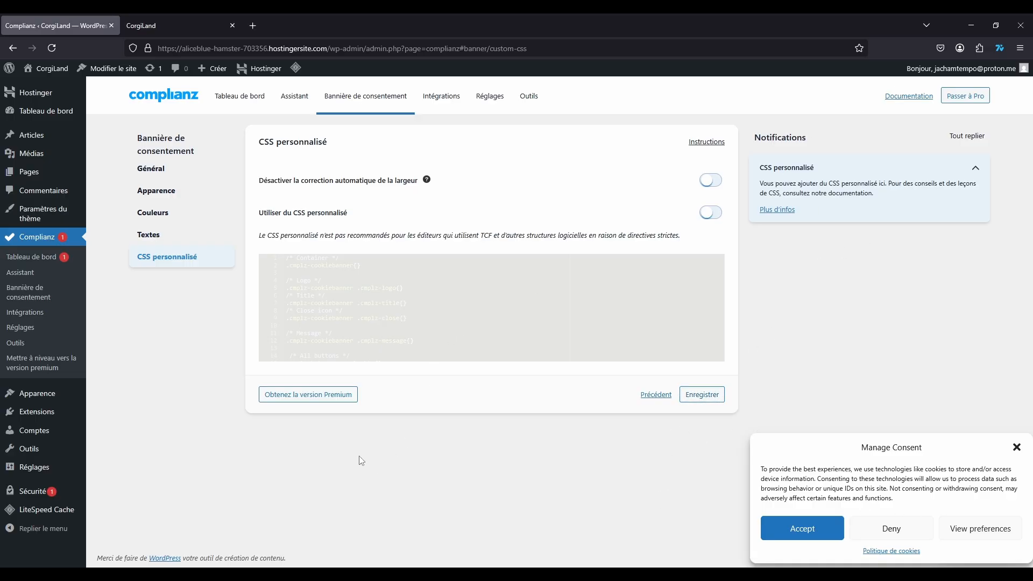
left_click(150, 22)
left_click(51, 48)
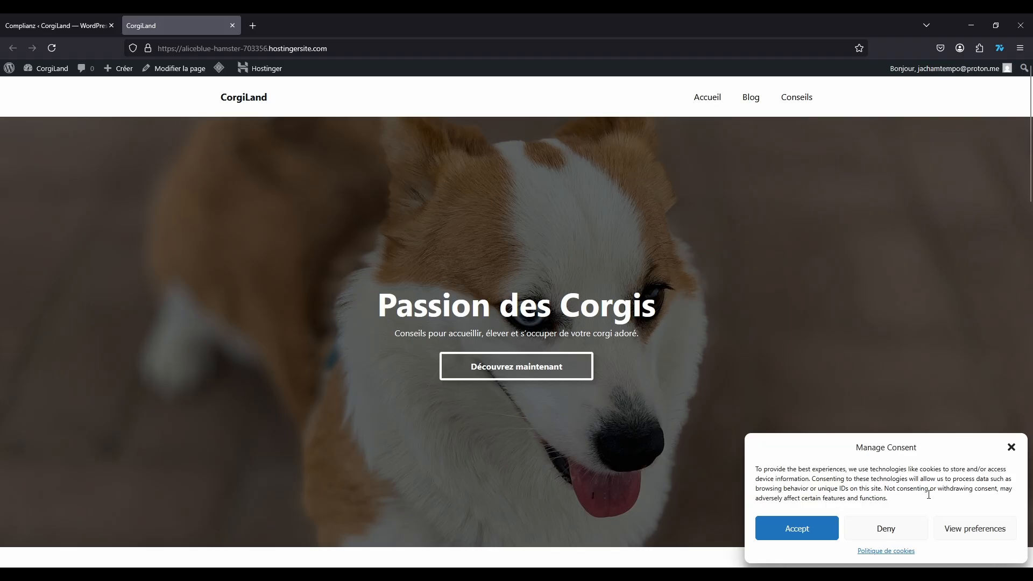
Step: Open the Politique de cookies (UE) page from the banner and scroll through it
left_click(889, 551)
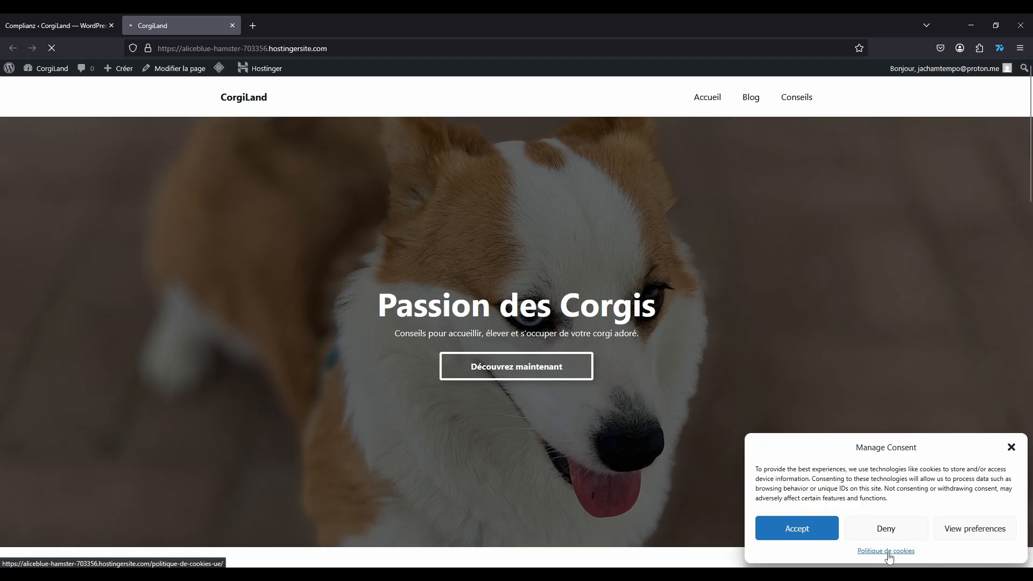
scroll(558, 315, "down", 5)
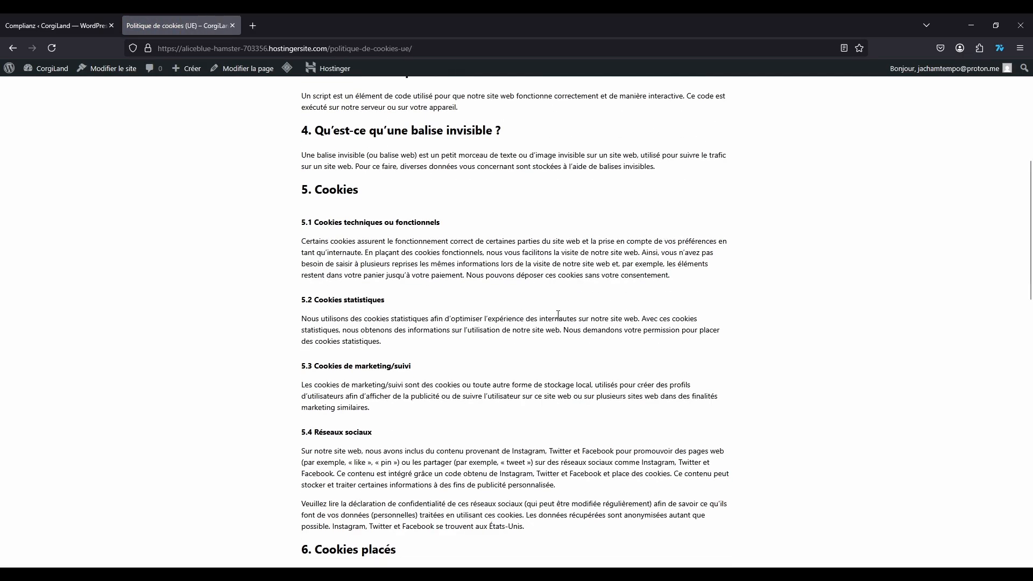
scroll(558, 315, "down", 15)
scroll(755, 364, "up", 12)
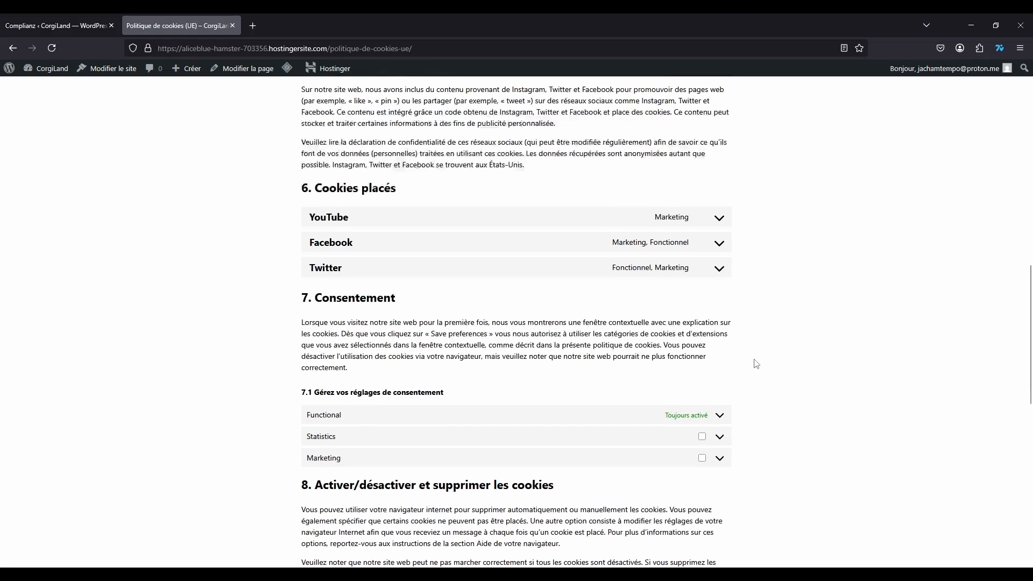
scroll(755, 363, "up", 10)
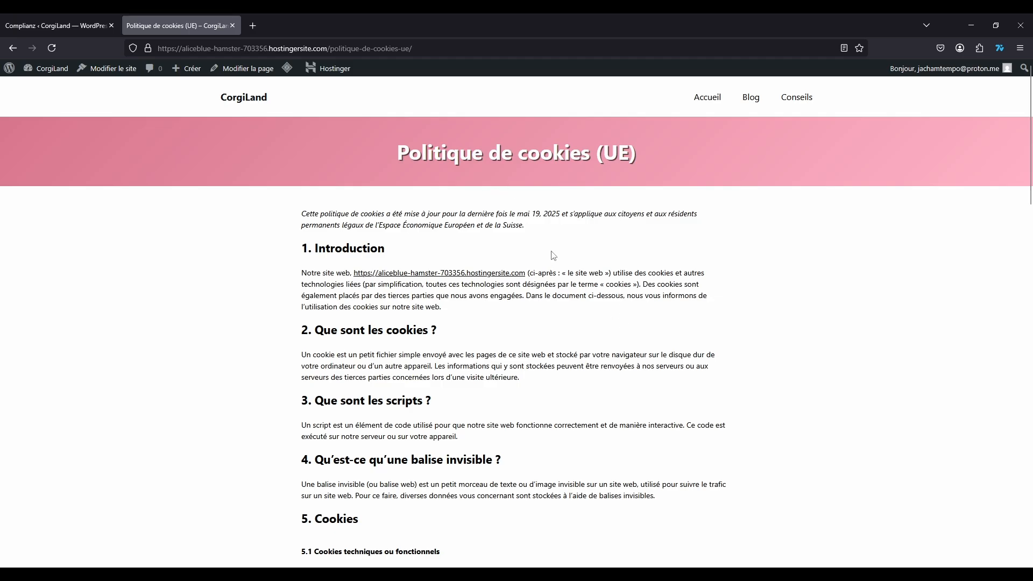
scroll(553, 255, "down", 5)
scroll(555, 262, "up", 5)
scroll(556, 262, "down", 10)
scroll(555, 262, "down", 5)
scroll(556, 262, "up", 5)
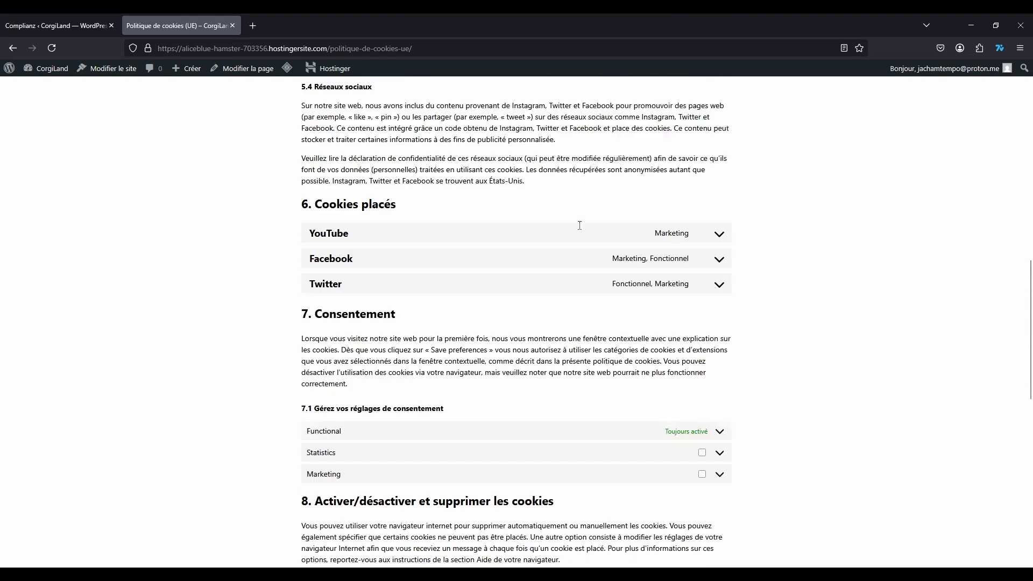
Step: Expand the YouTube and Facebook cookie details, then collapse Facebook again
left_click(716, 252)
scroll(641, 277, "down", 2)
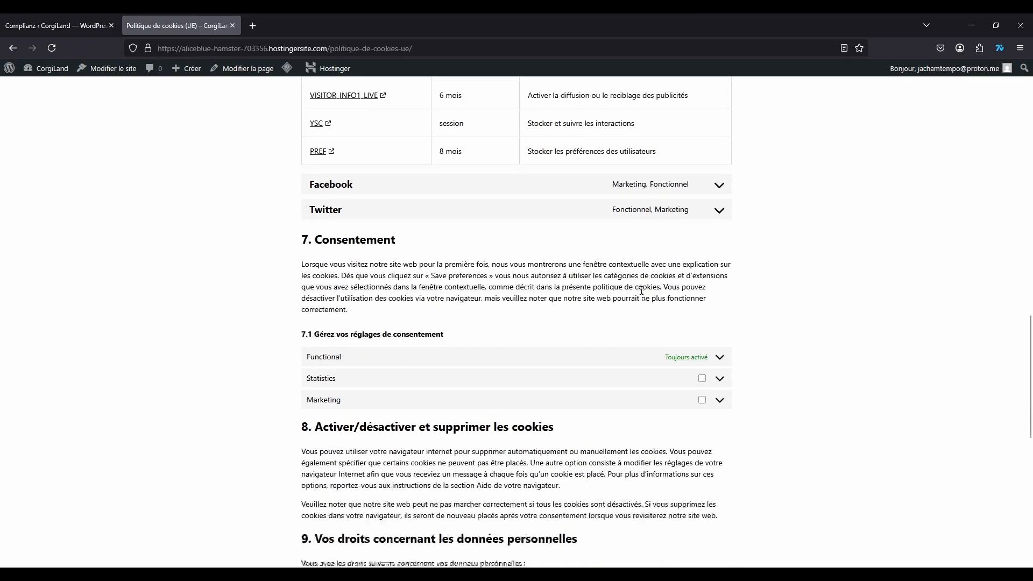
scroll(641, 276, "up", 2)
scroll(581, 293, "down", 4)
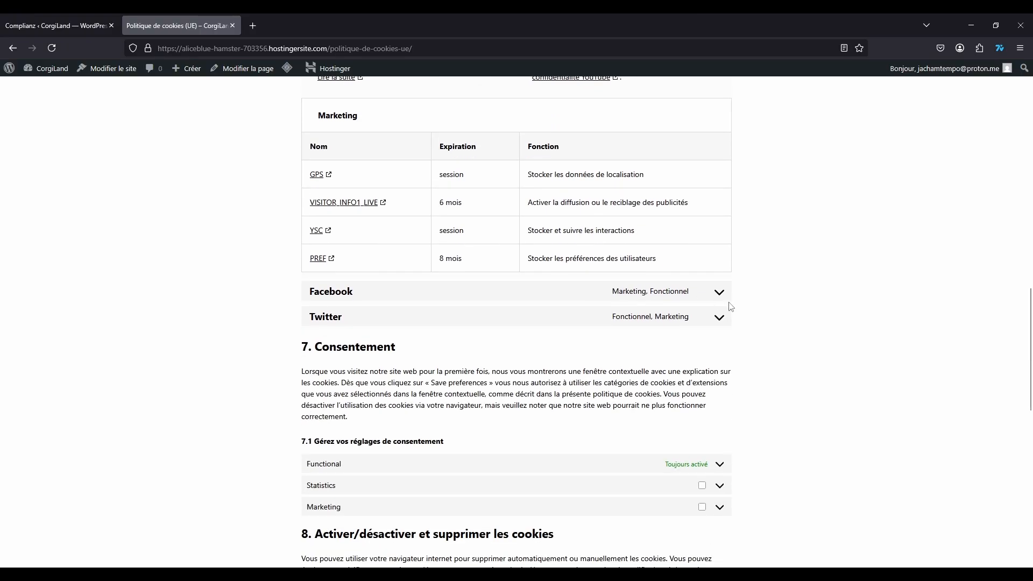
left_click(719, 293)
scroll(586, 348, "down", 4)
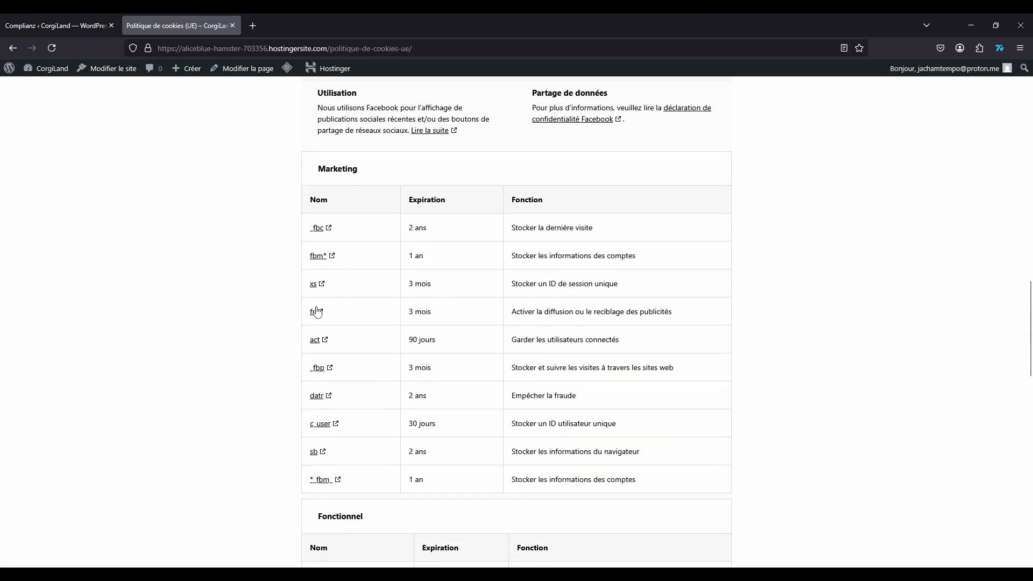
scroll(619, 295, "up", 6)
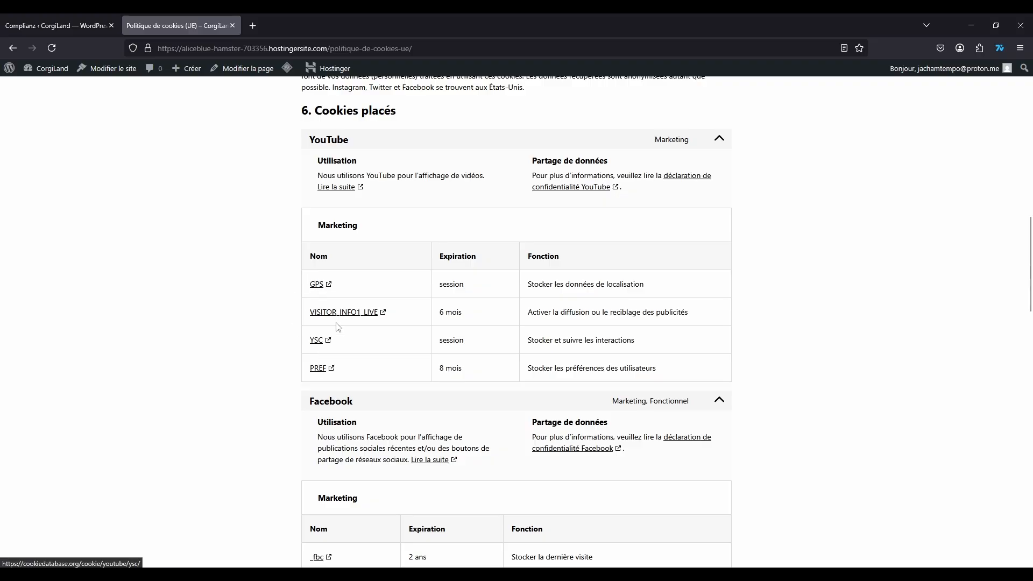
scroll(337, 326, "down", 4)
scroll(369, 292, "down", 4)
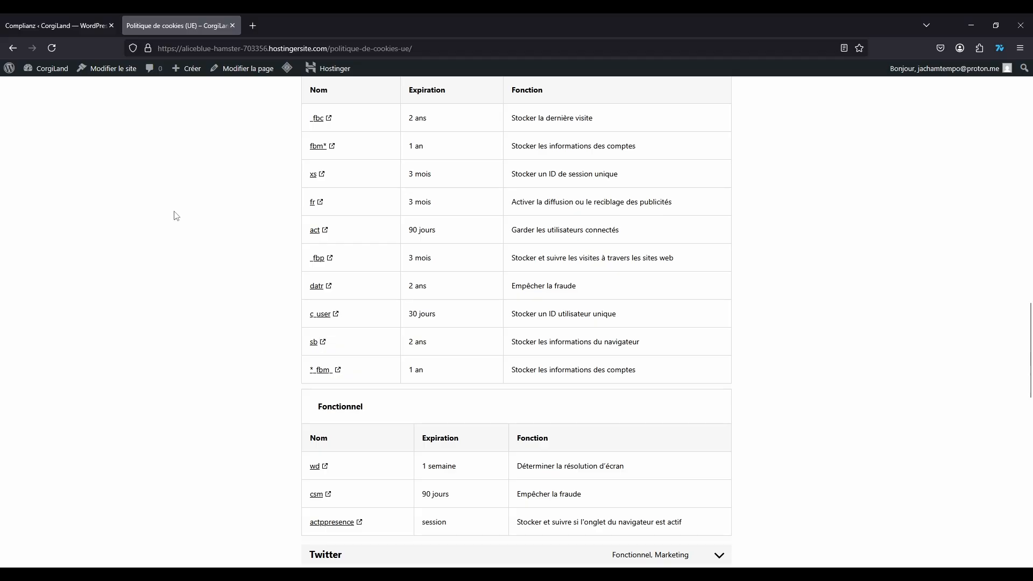
scroll(473, 256, "up", 4)
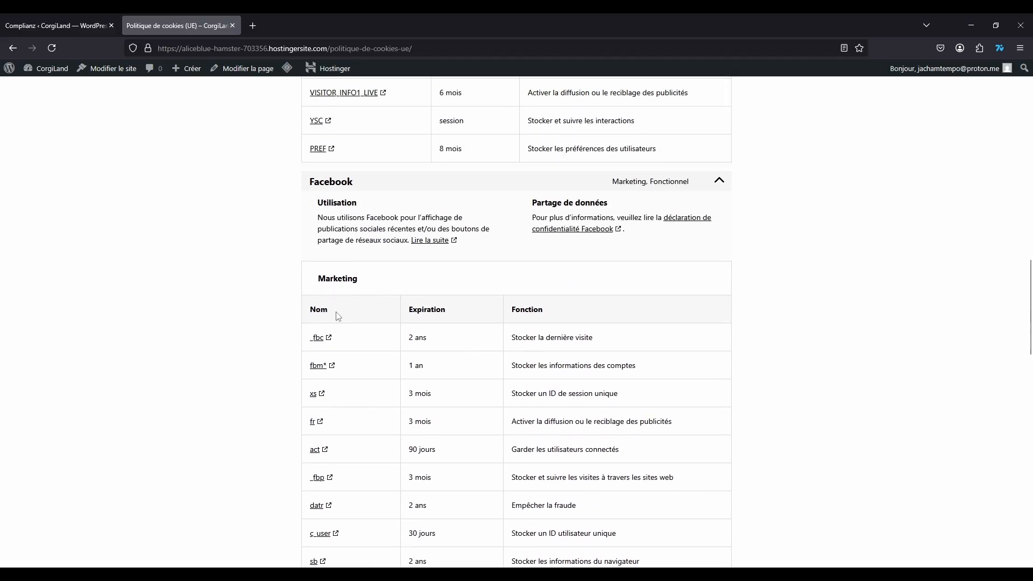
scroll(323, 301, "down", 2)
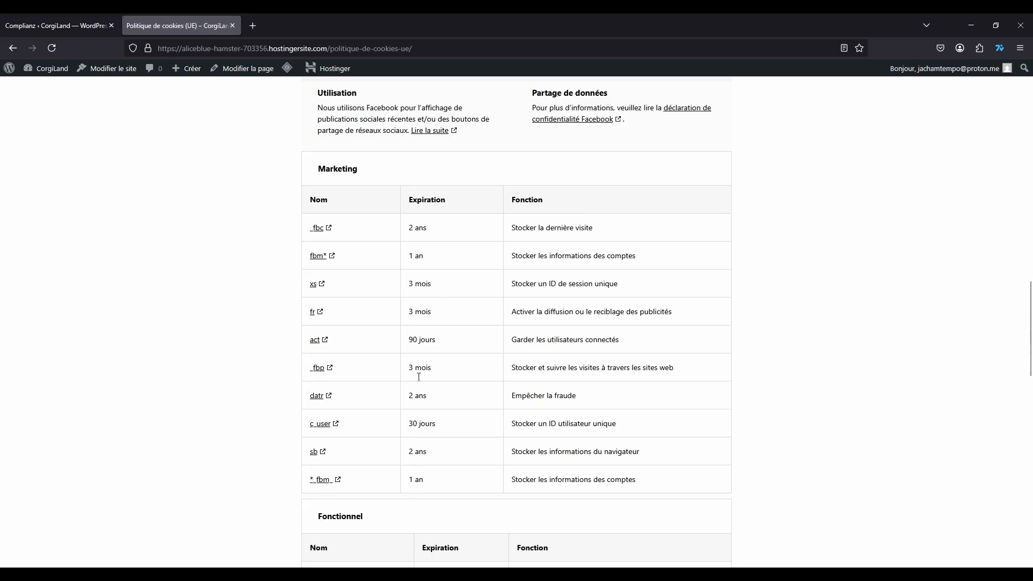
scroll(529, 306, "down", 6)
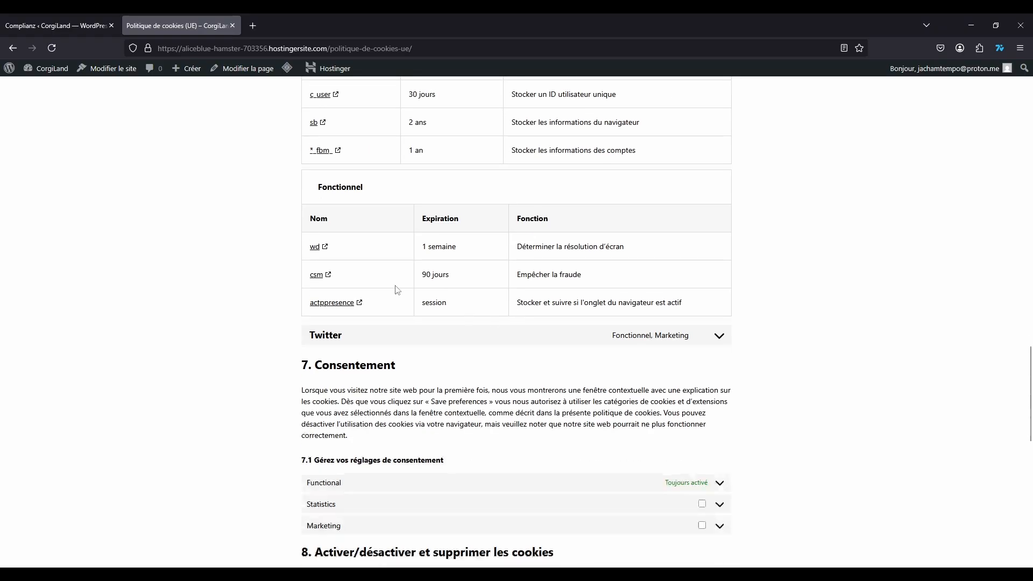
scroll(396, 291, "up", 4)
scroll(617, 287, "up", 6)
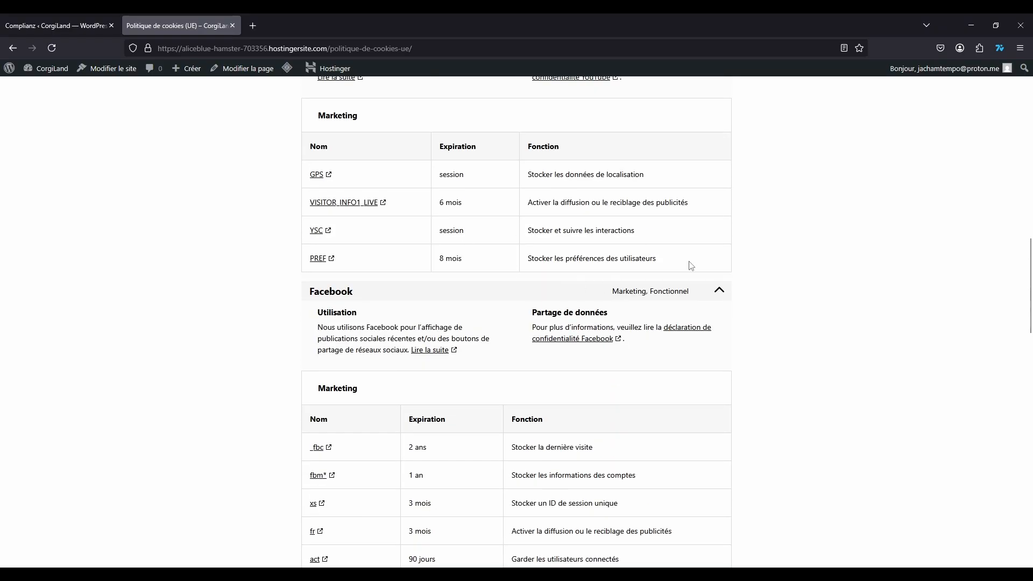
left_click(713, 292)
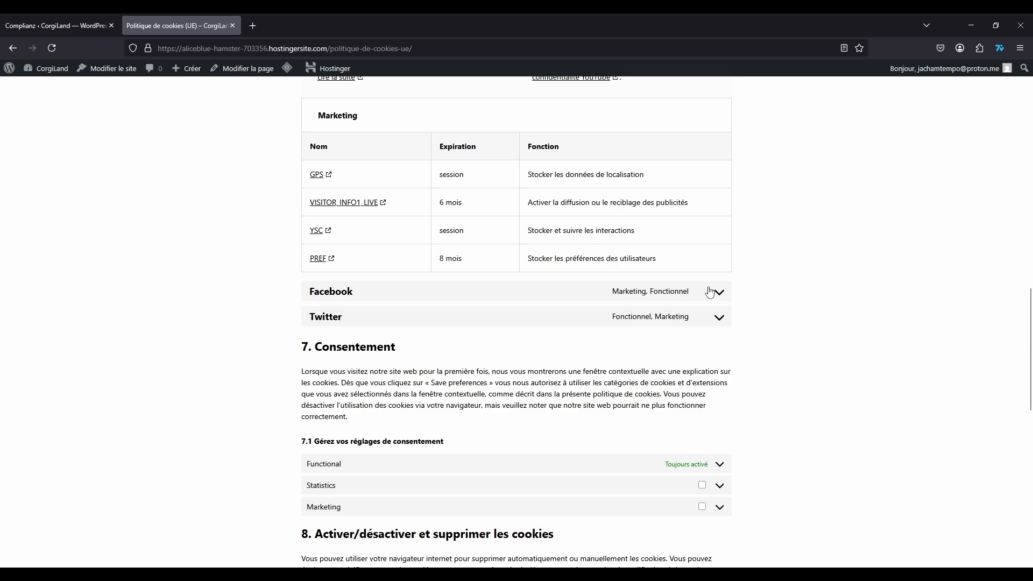
Step: Expand the Functional, Statistics and Marketing category descriptions and review the 10. Coordonnées section
scroll(786, 316, "down", 6)
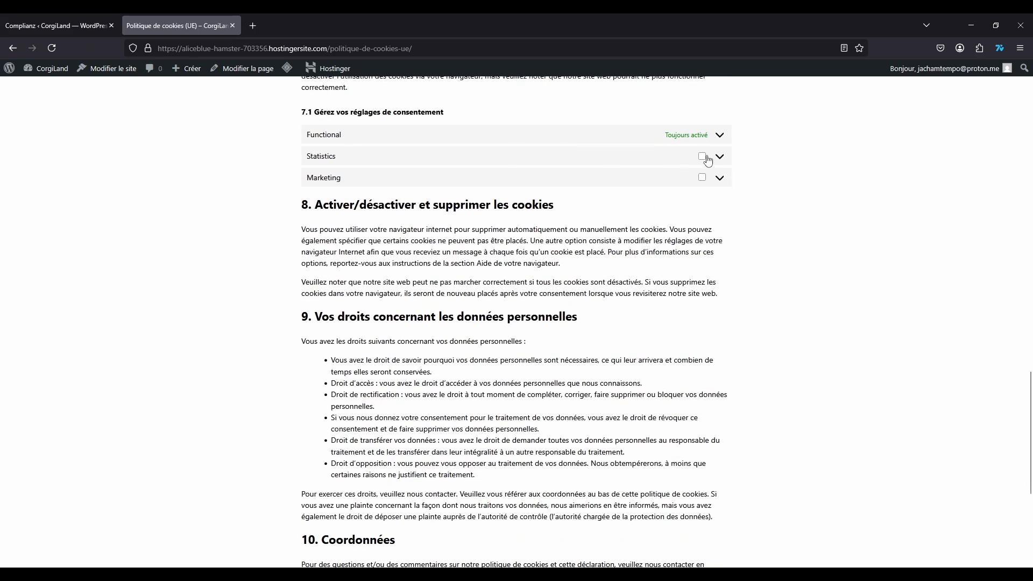
left_click(720, 135)
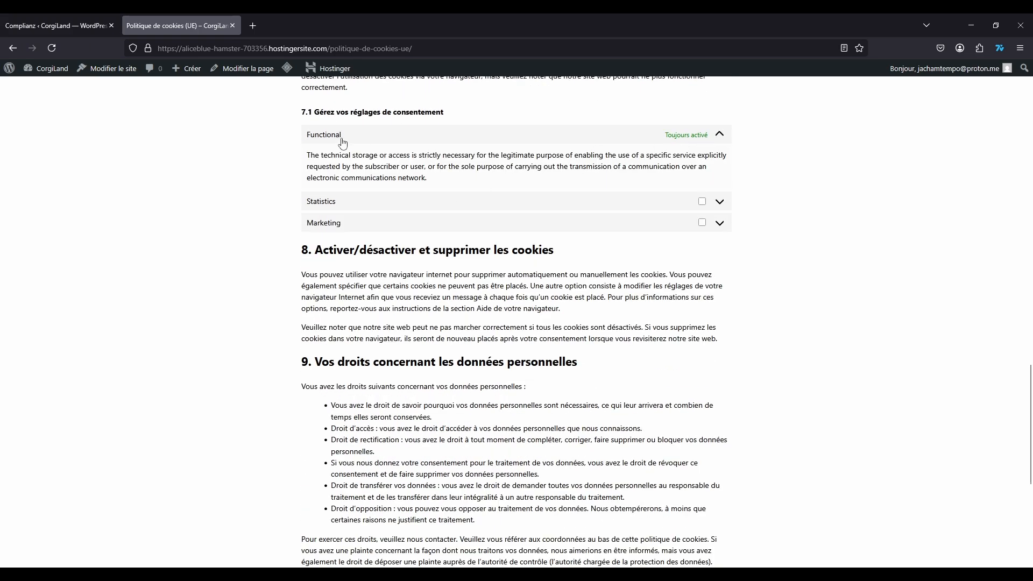
left_click(719, 201)
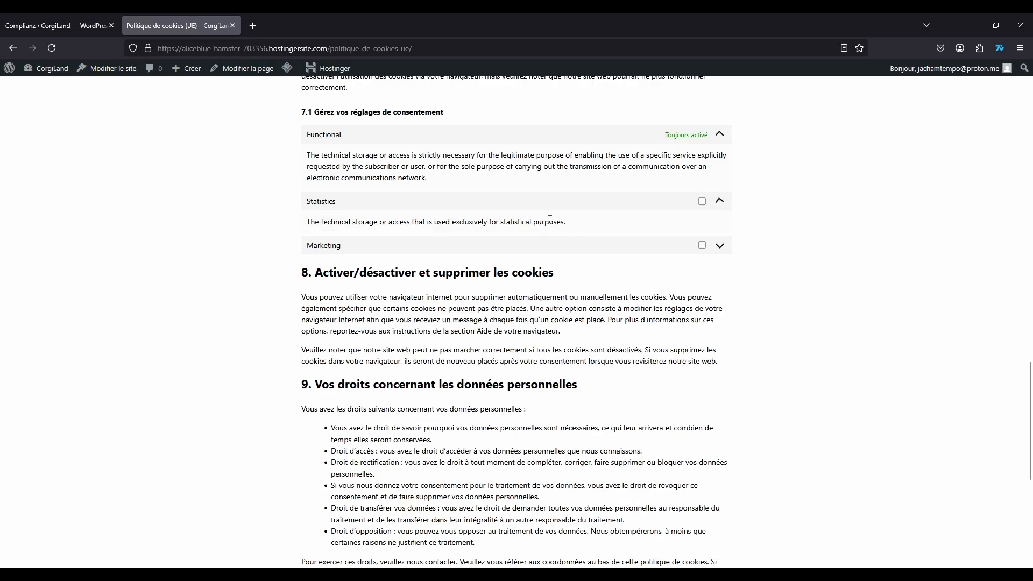
left_click(719, 246)
scroll(747, 240, "down", 5)
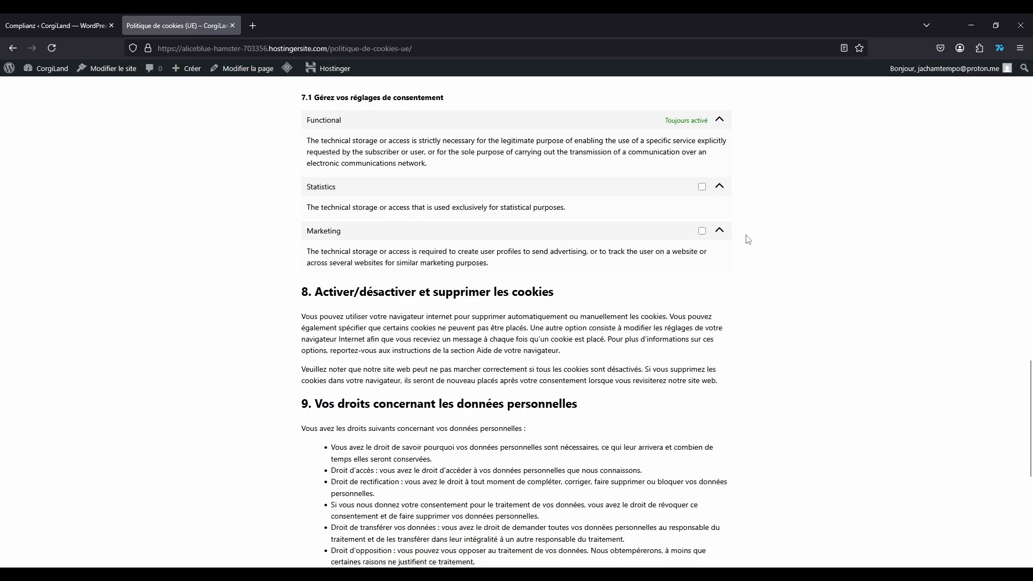
left_click_drag(288, 318, 458, 405)
left_click(311, 373)
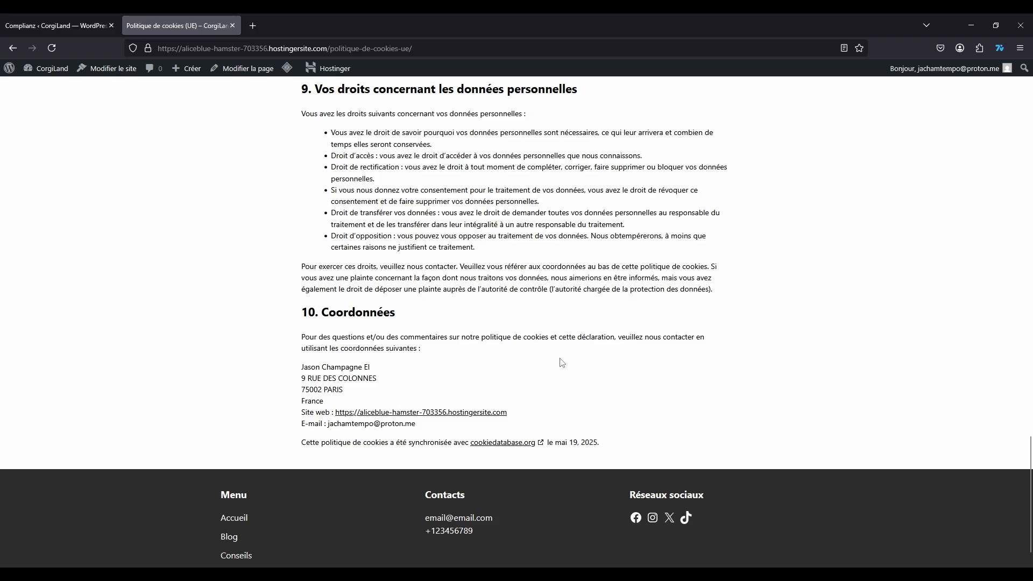
scroll(521, 355, "up", 15)
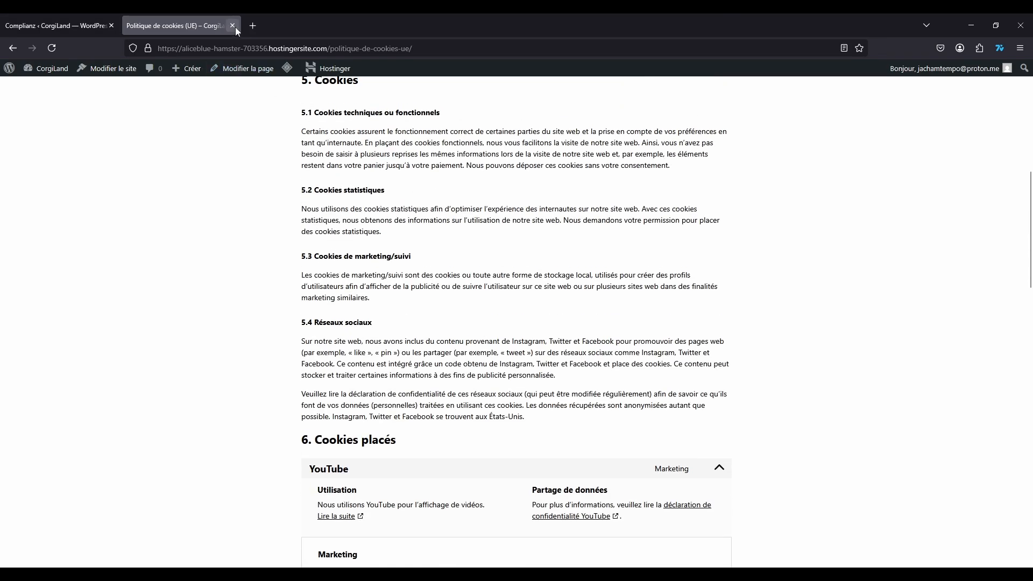
Step: Close the cookie policy tab and bring up the consent banner's preferences on the live CorgiLand site
left_click(232, 25)
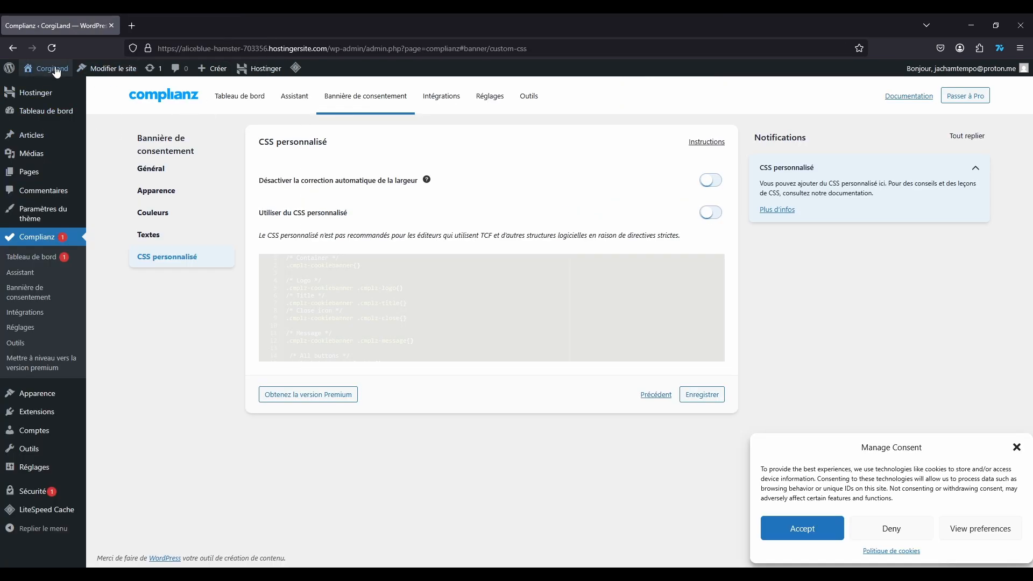
mouse_move(54, 69)
left_click(56, 88)
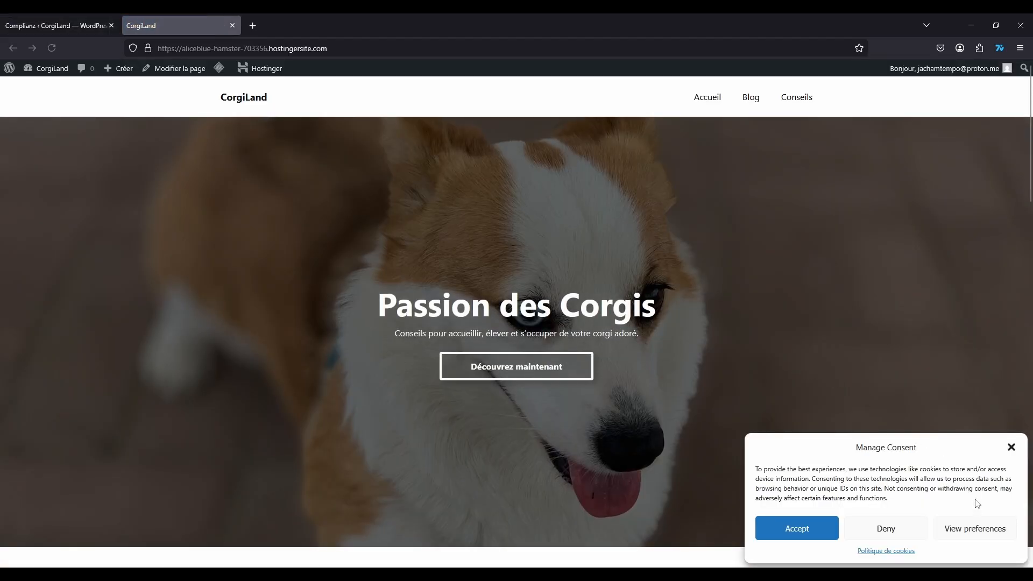
left_click(975, 530)
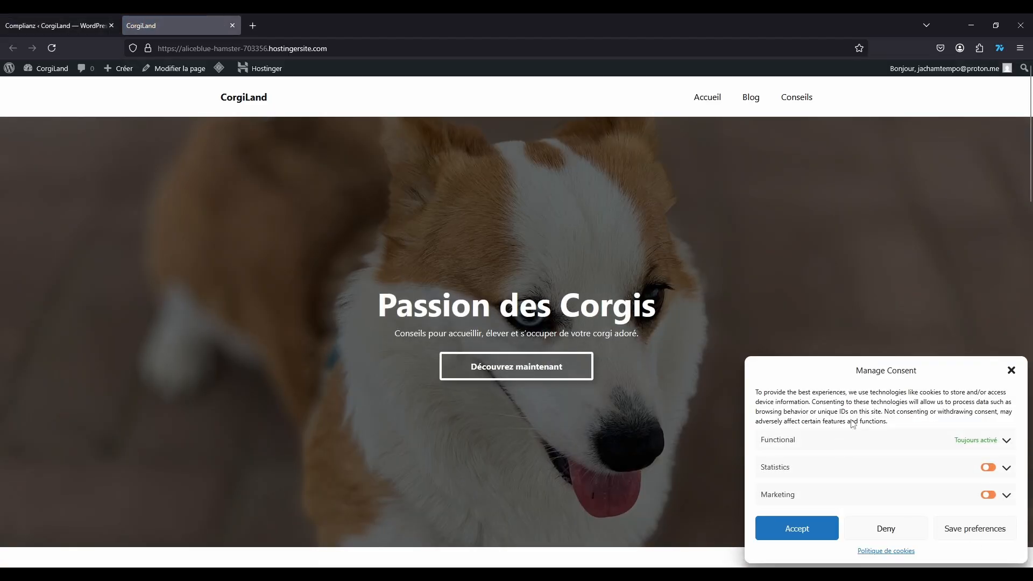
scroll(861, 470, "down", 6)
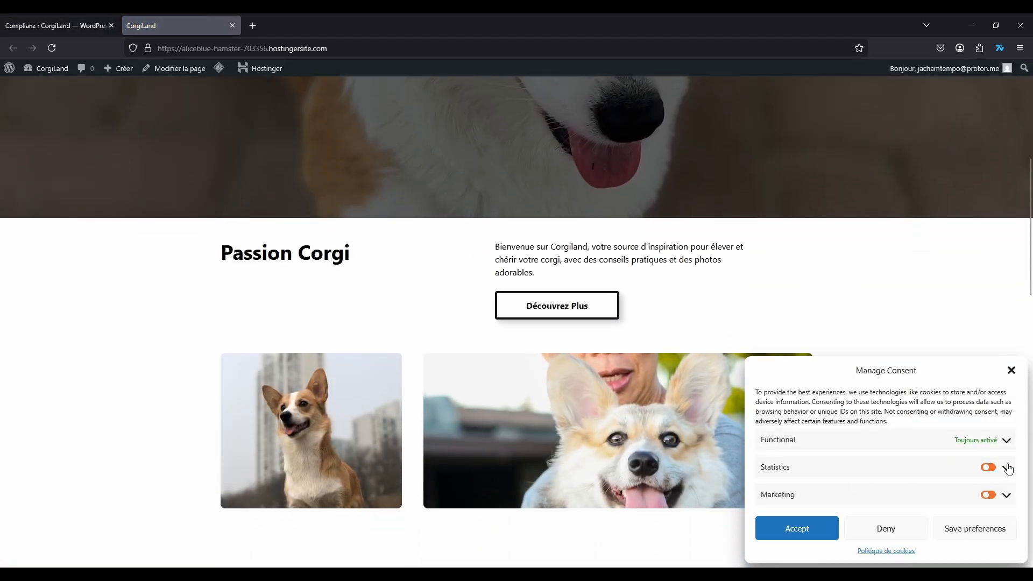
Step: Expand the Statistics and Marketing category descriptions in the consent banner
left_click(1006, 467)
scroll(910, 456, "down", 4)
left_click(1006, 495)
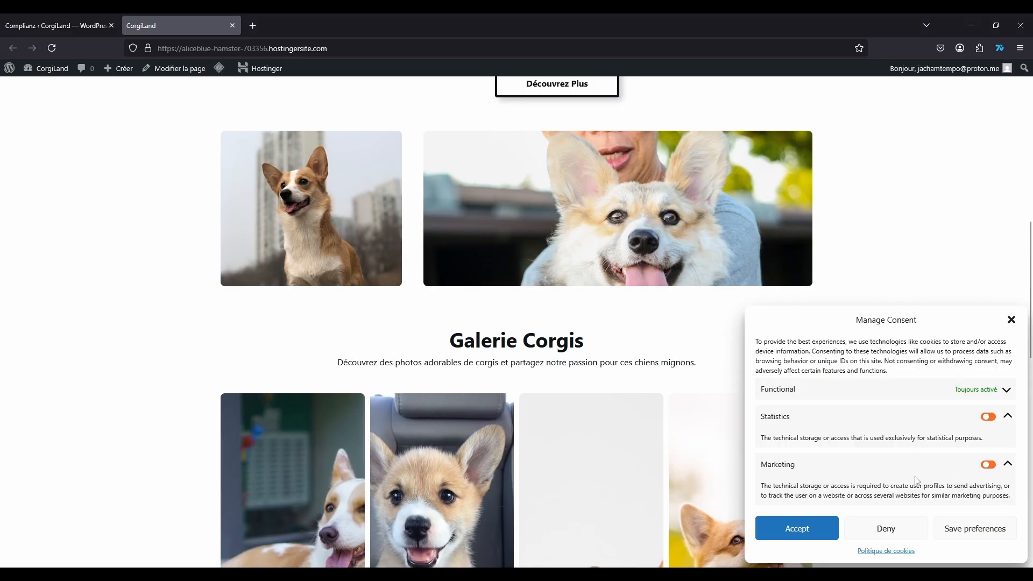
scroll(897, 419, "down", 2)
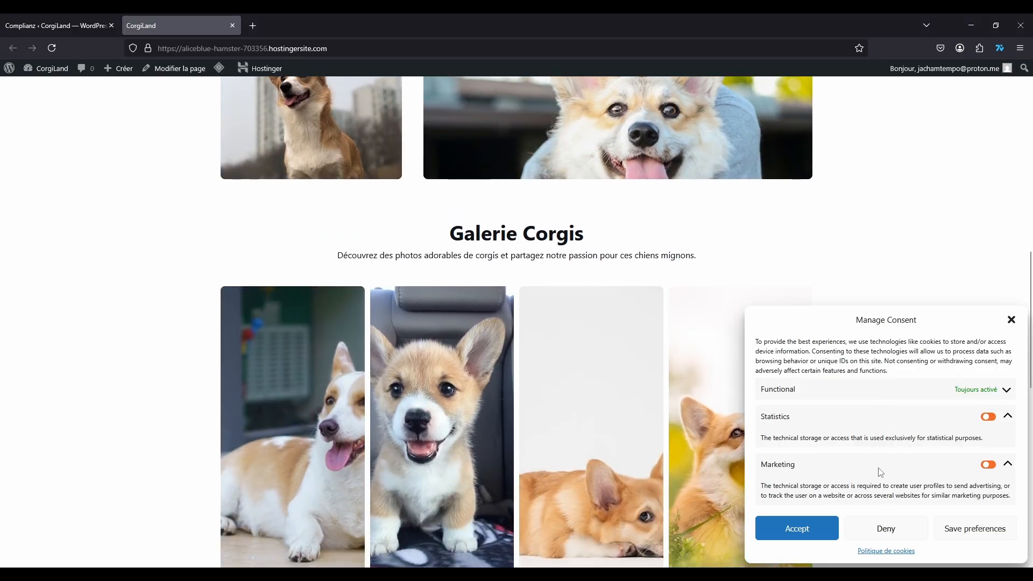
Step: Toggle Statistics and Marketing consent on and back off, then dismiss the banner without saving
left_click(989, 420)
left_click(990, 419)
left_click(990, 467)
left_click(992, 467)
left_click(990, 418)
left_click(989, 419)
left_click(1009, 322)
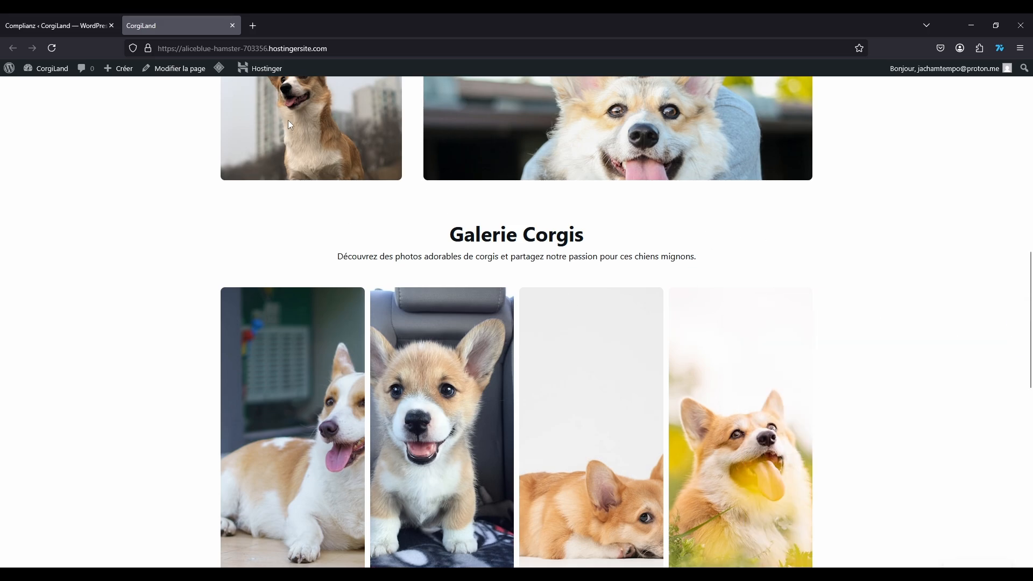
scroll(289, 120, "up", 4)
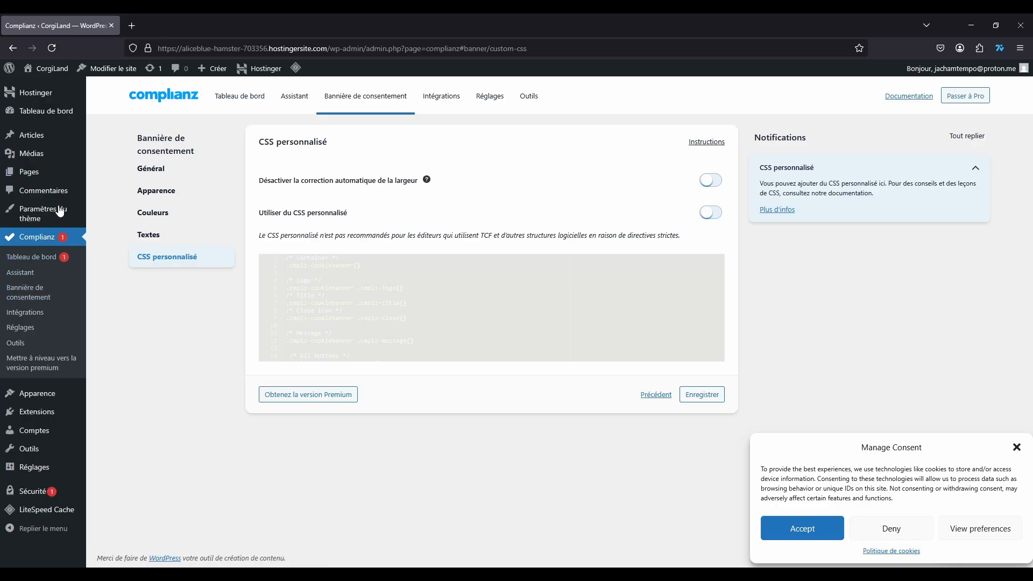
Step: Browse Complianz's Tableau de bord, Réglages, Outils, Assistant and consent banner sections
left_click(40, 238)
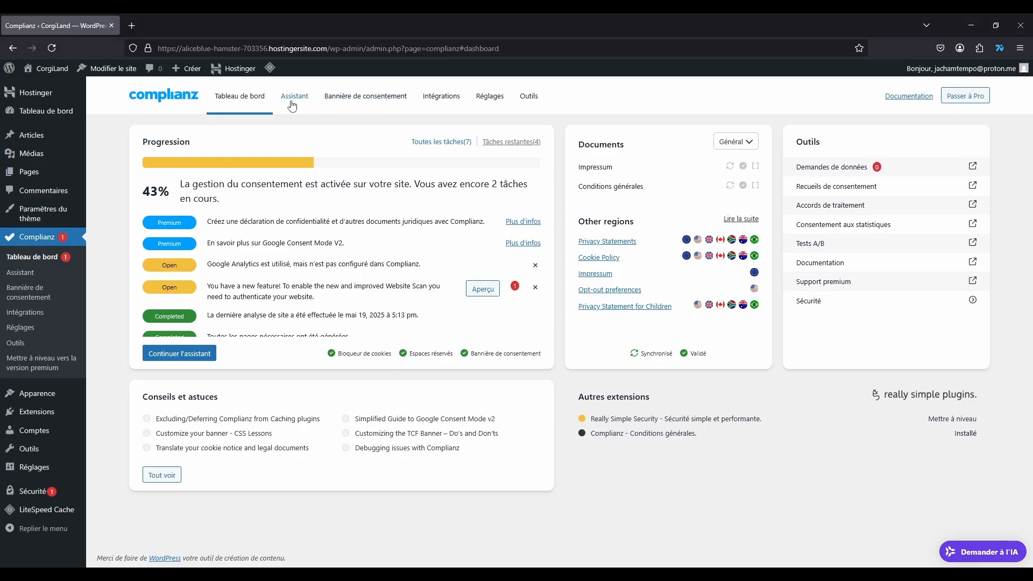
left_click(489, 96)
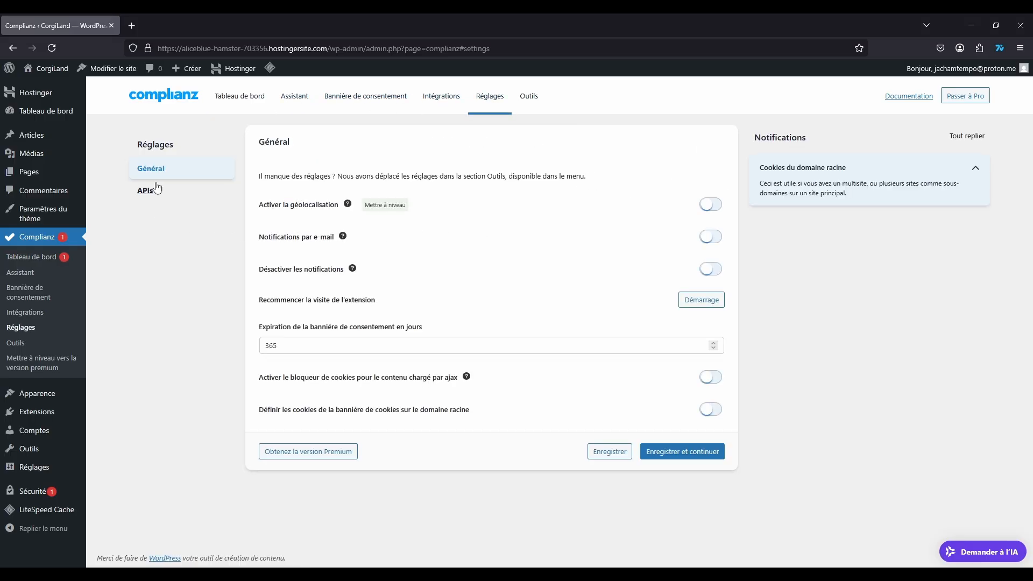
left_click(526, 98)
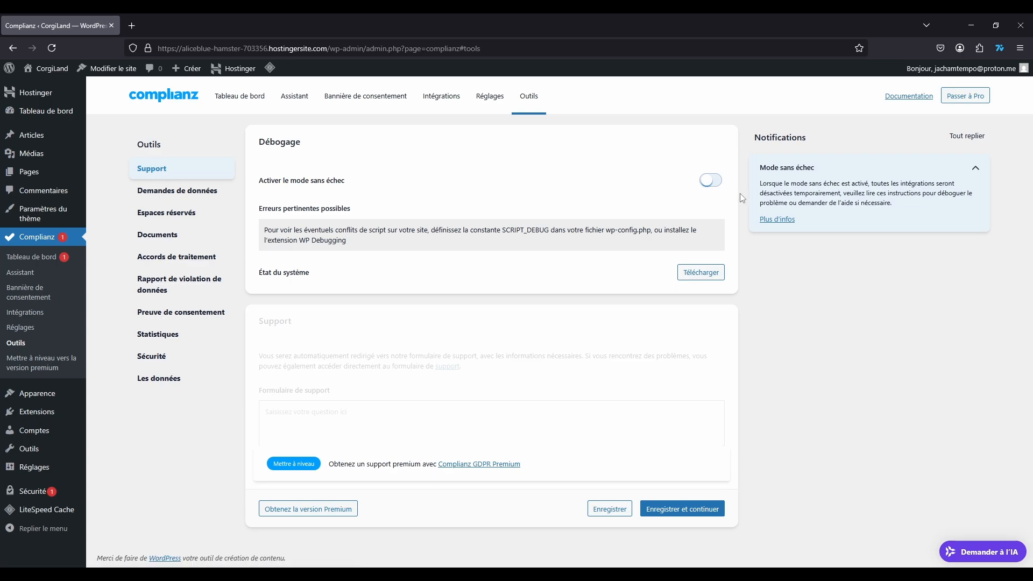
left_click(291, 98)
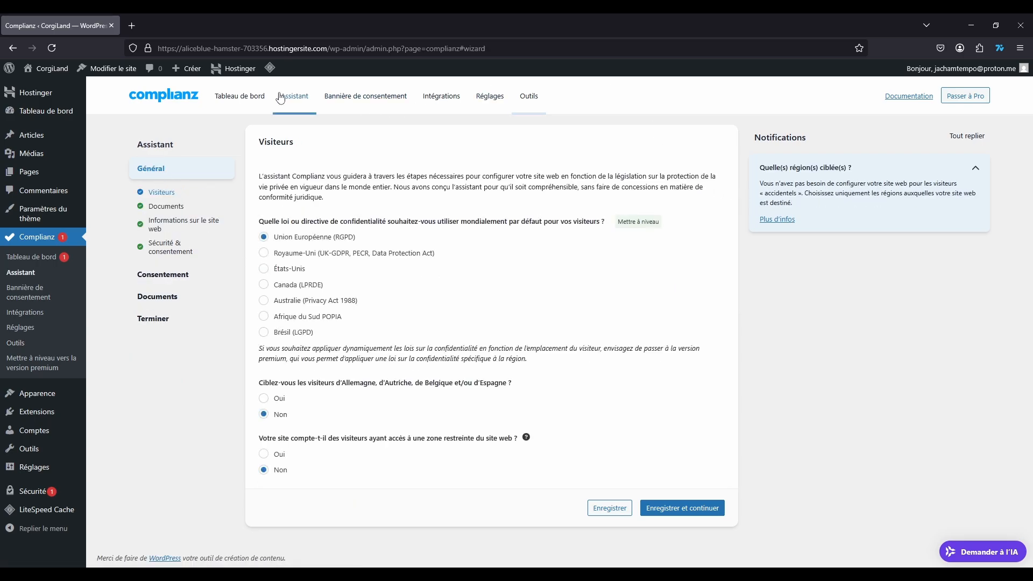
left_click(238, 97)
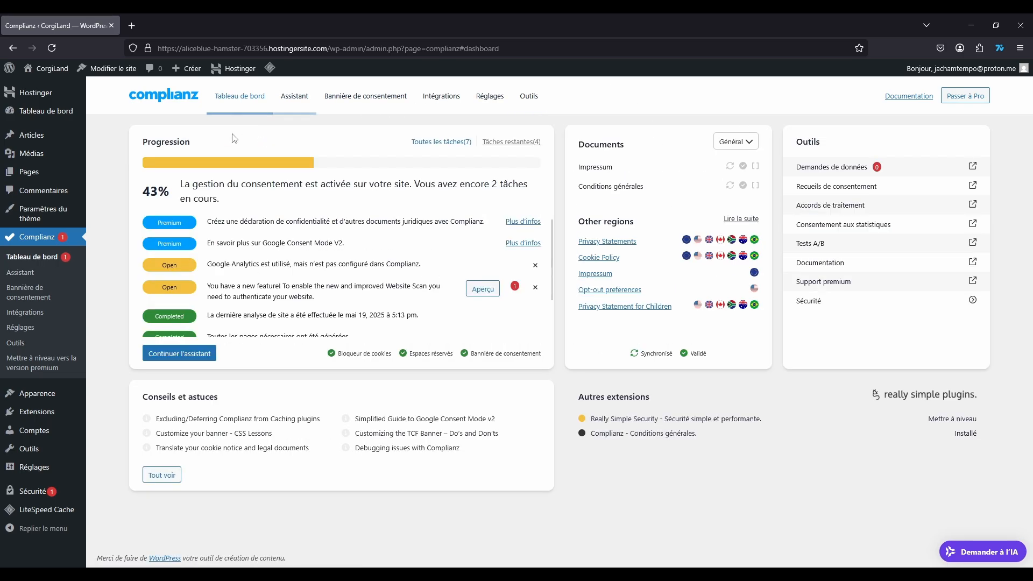
left_click(310, 100)
left_click(360, 97)
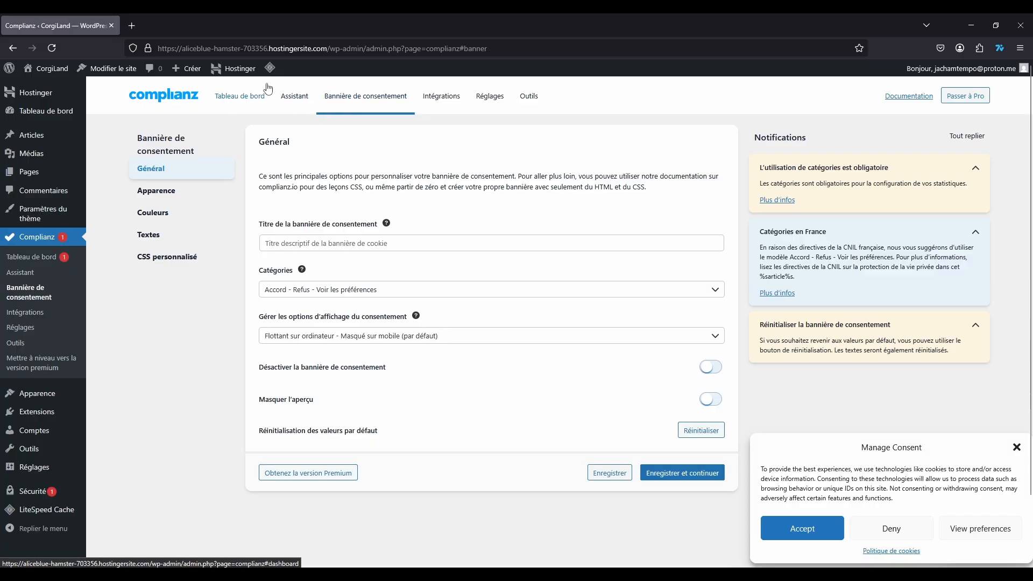
Step: Scan the Complianz dashboard, then go to the Bannière de consentement general settings with preview
left_click(237, 95)
scroll(452, 262, "down", 2)
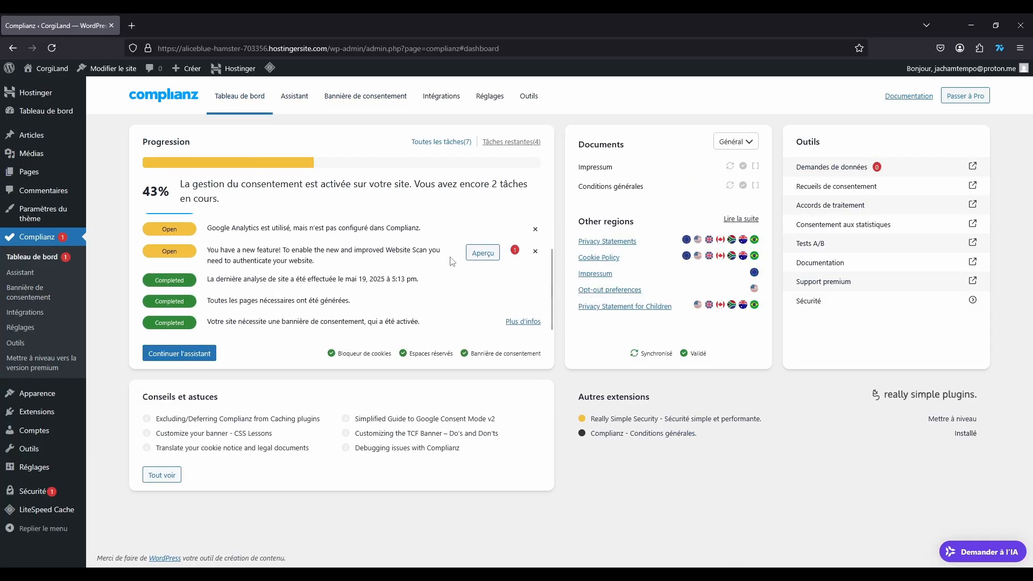
scroll(379, 262, "up", 2)
scroll(289, 252, "down", 1)
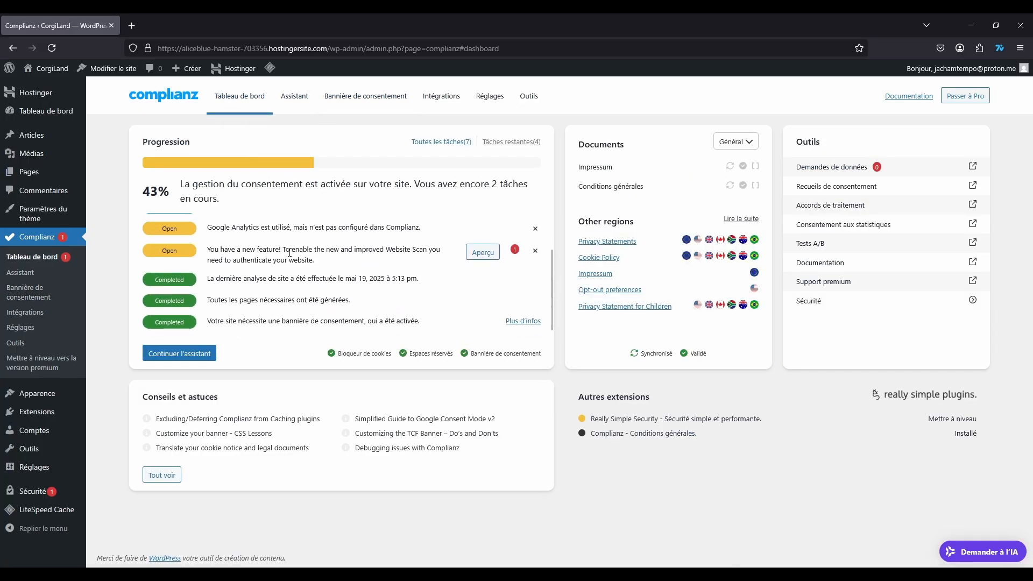
scroll(310, 270, "up", 1)
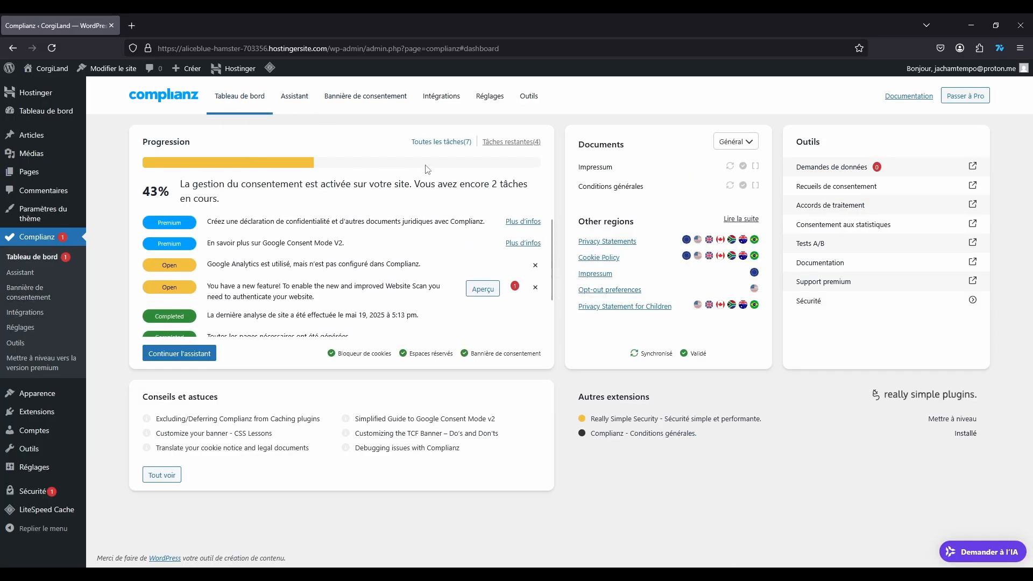
left_click(291, 97)
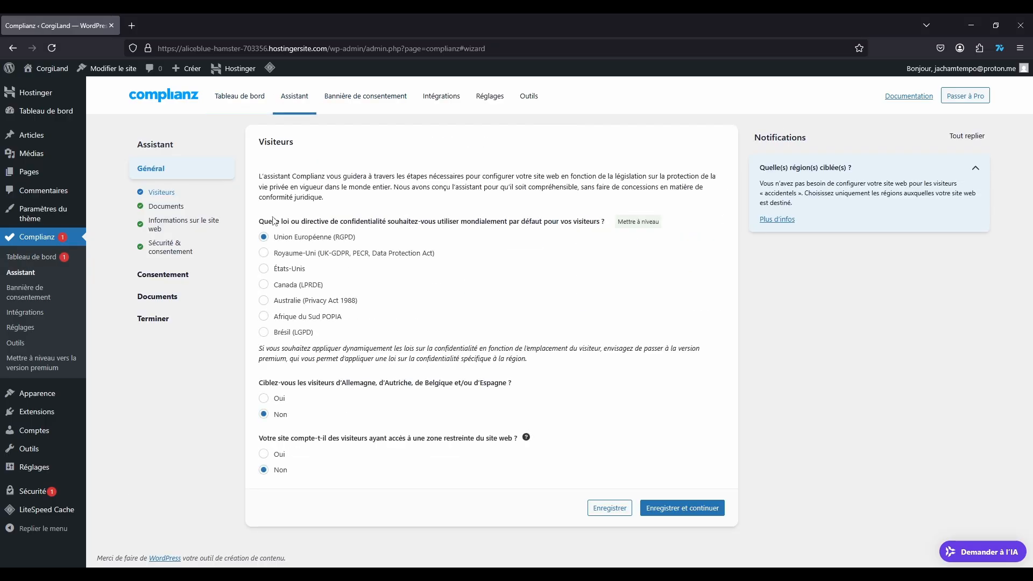
left_click(355, 96)
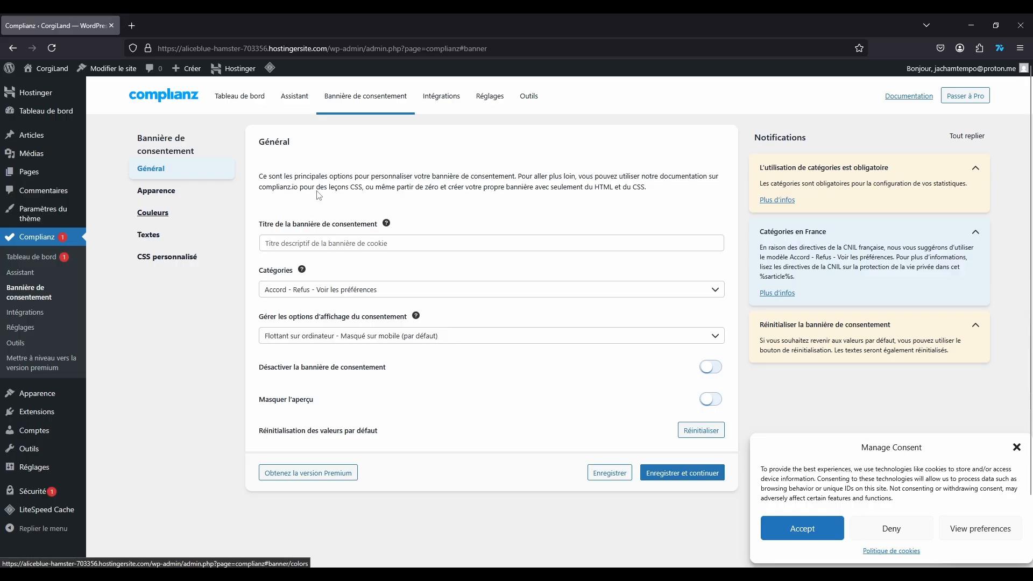
Step: Review the Intégrations section's service list and plugin extensions
left_click(441, 97)
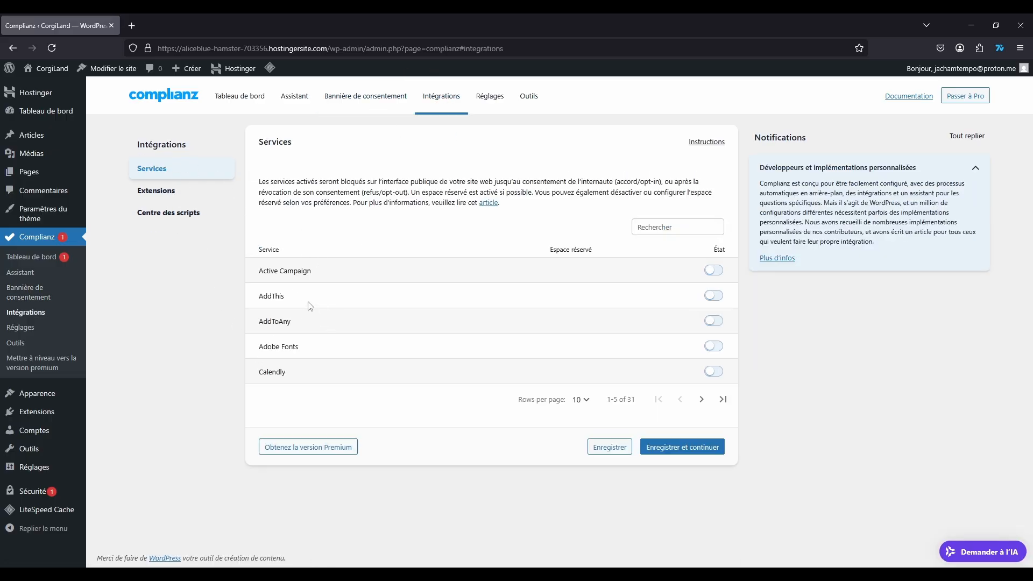
left_click(155, 192)
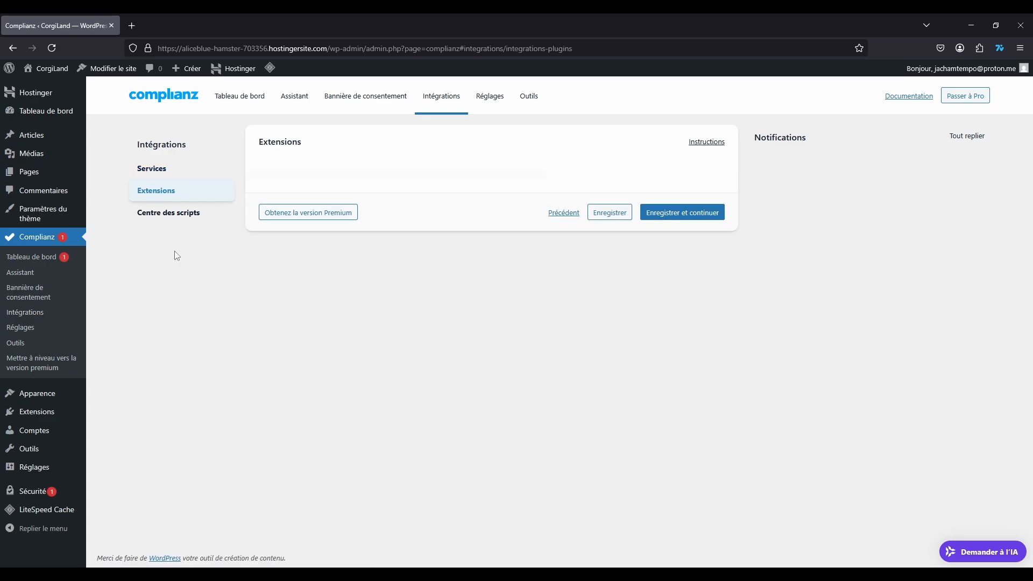
left_click(162, 168)
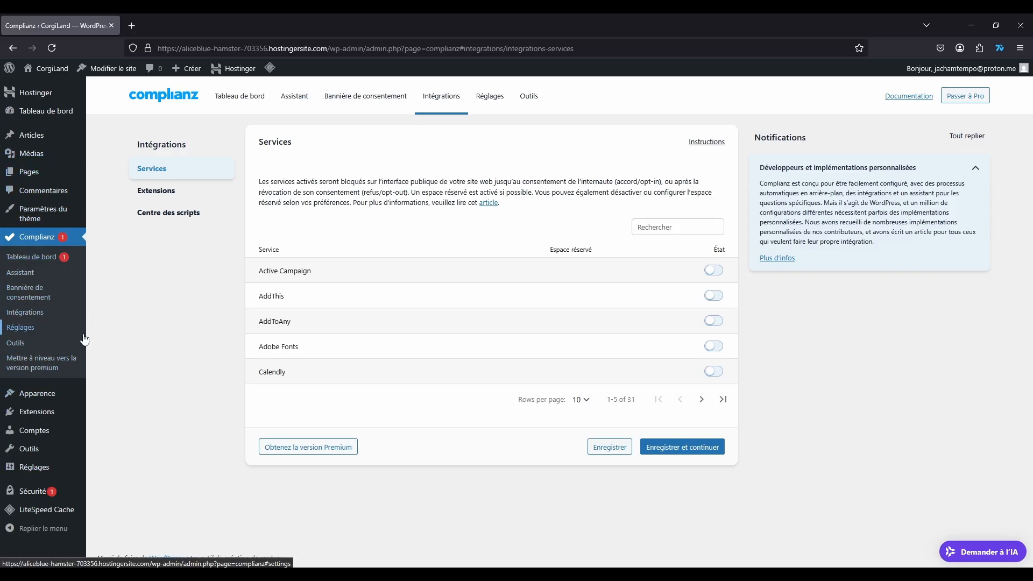
Step: Check the site scan and Cookiedatabase.org API settings, then return to Réglages Général
left_click(494, 97)
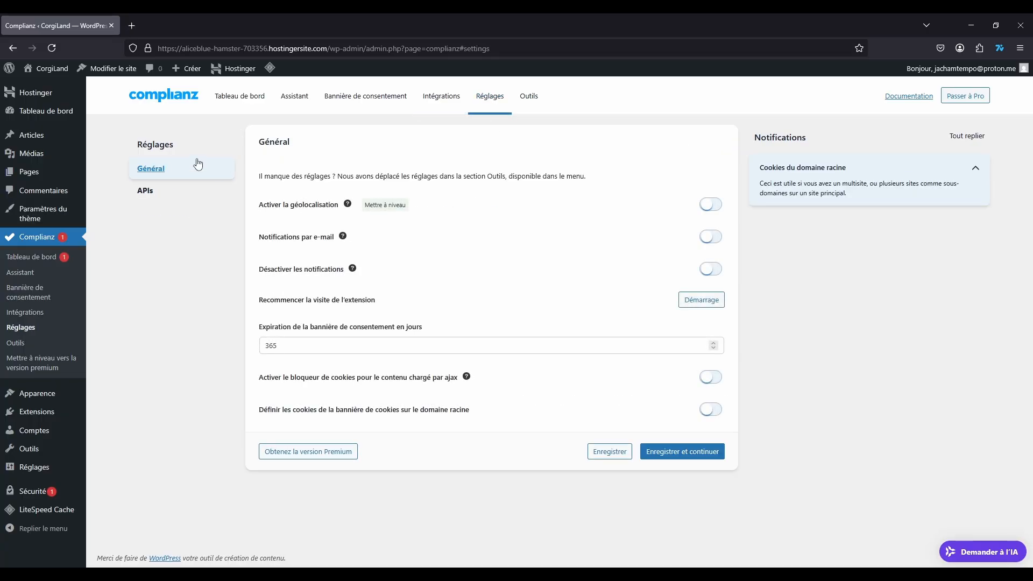
left_click(157, 192)
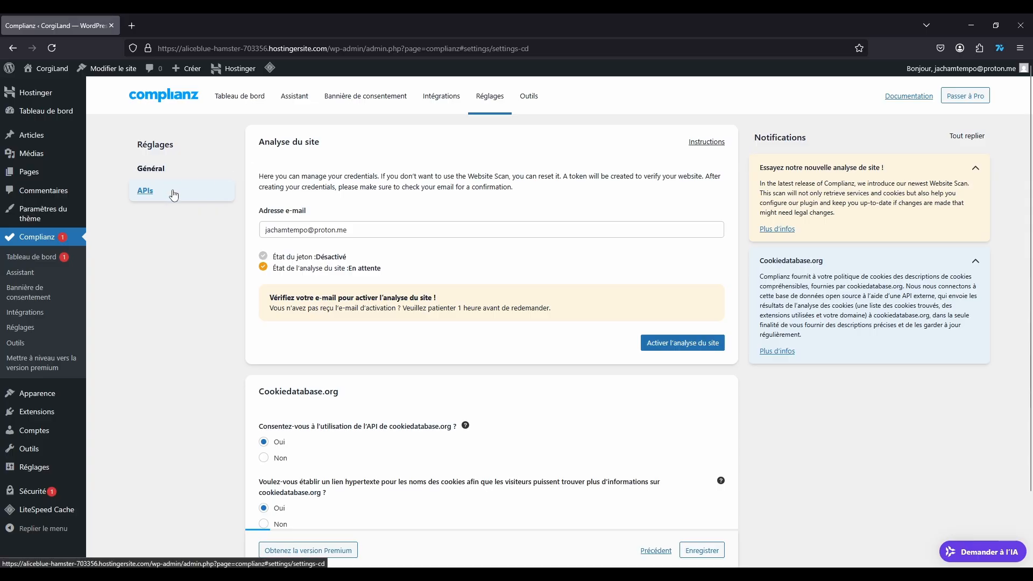
left_click(156, 169)
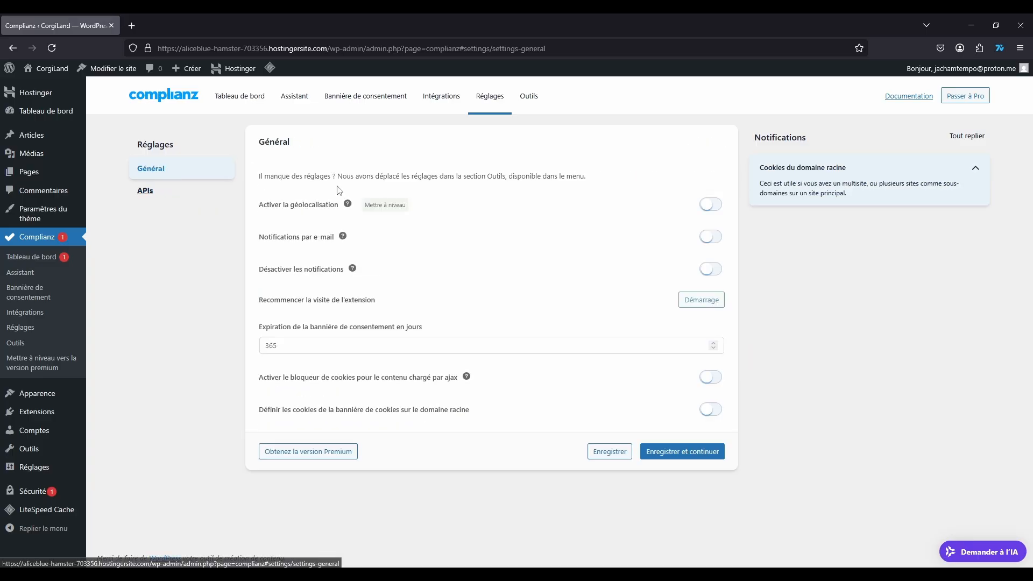
Step: In Outils, view the Support, document CSS, data requests and placeholder panels
left_click(534, 104)
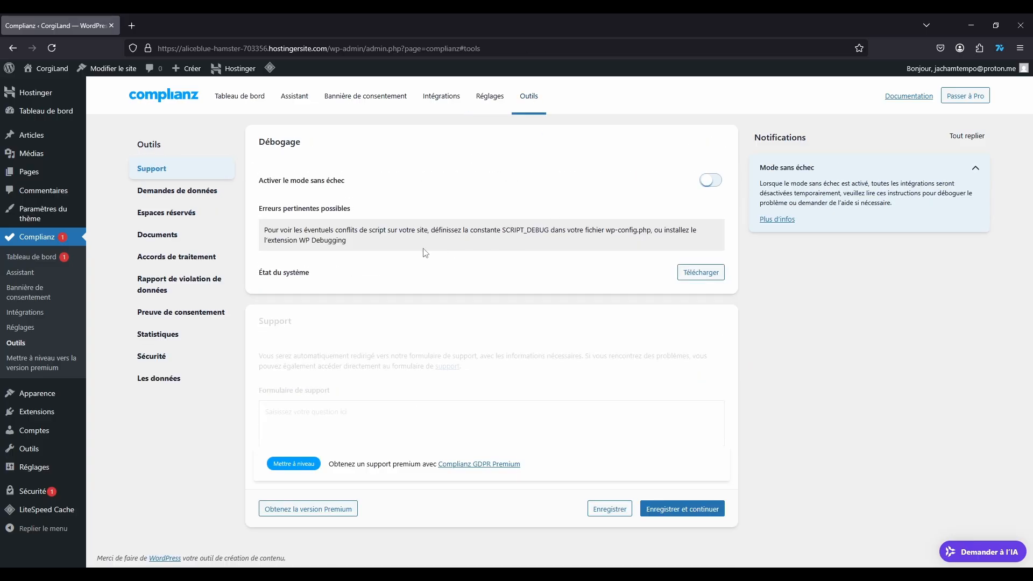
left_click(149, 240)
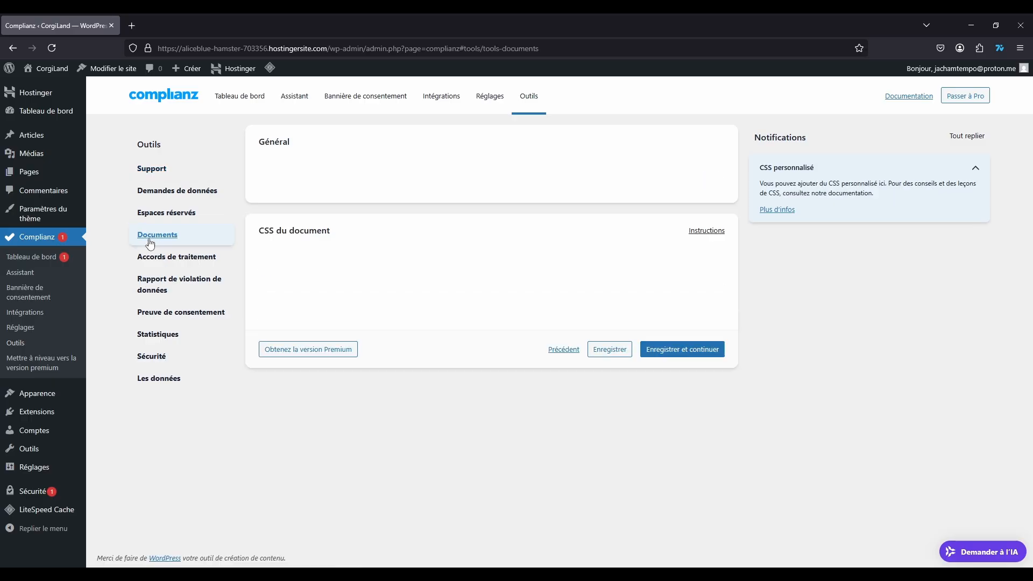
left_click(151, 170)
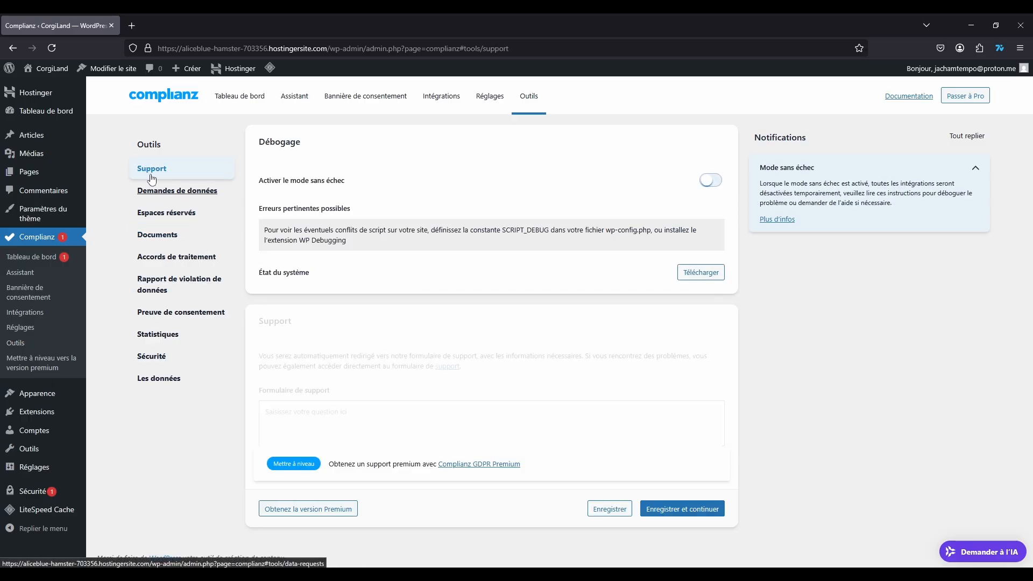
left_click(149, 198)
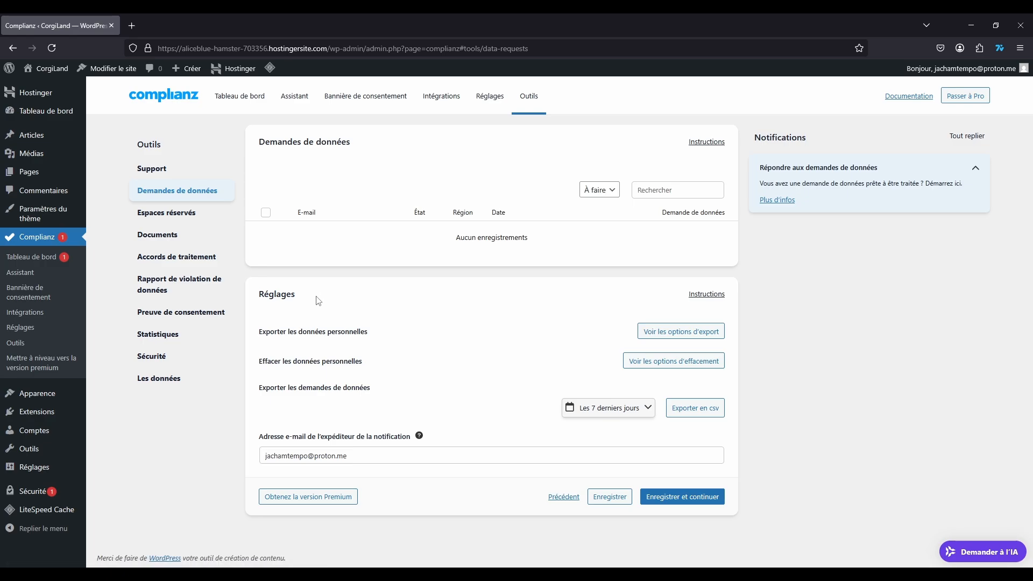
left_click(167, 214)
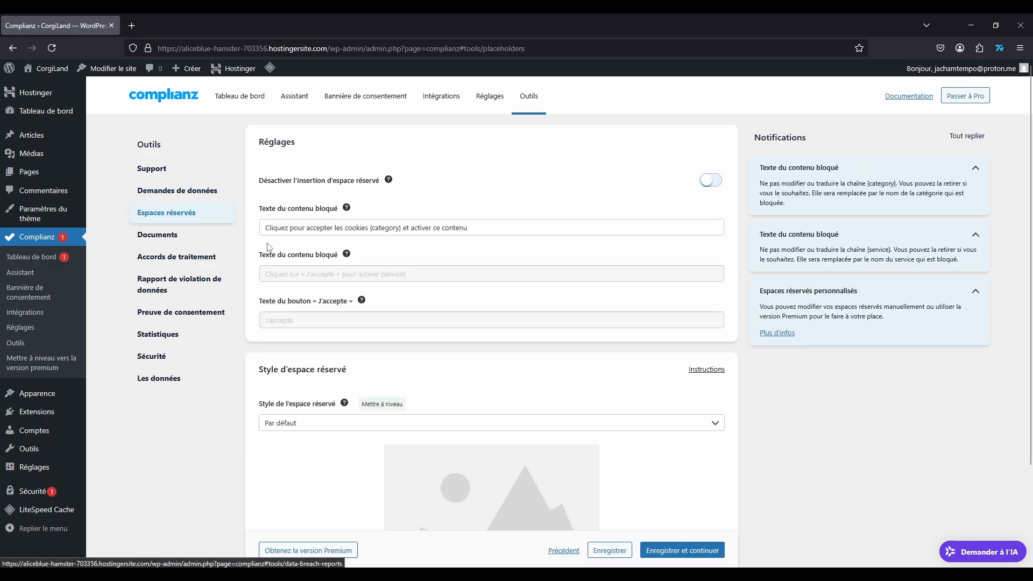
scroll(269, 247, "down", 3)
scroll(212, 280, "up", 3)
Step: Review processing agreements, data breaches, proof of consent, statistics, security and data panels, then return to the dashboard
left_click(148, 235)
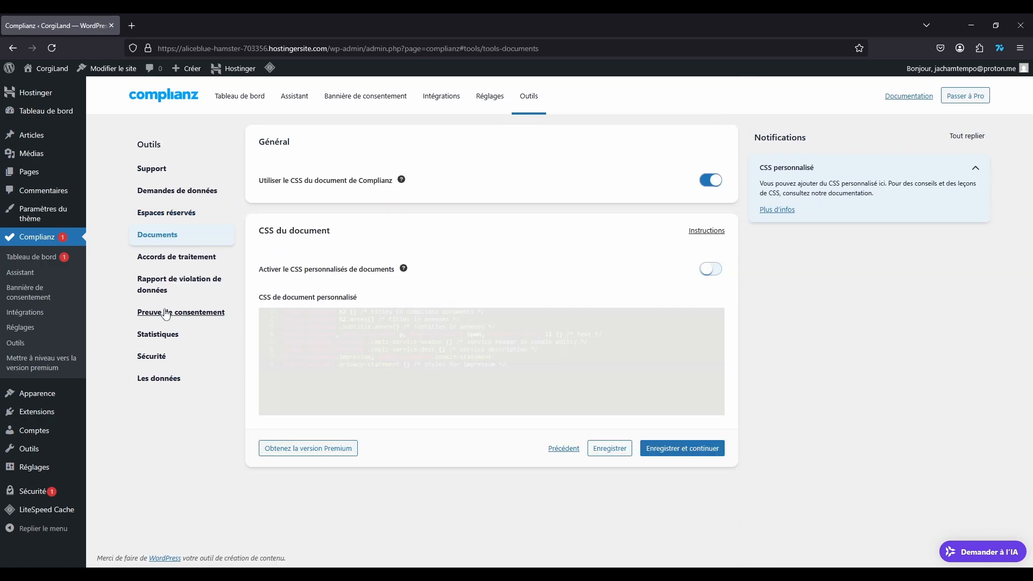
left_click(199, 258)
left_click(167, 287)
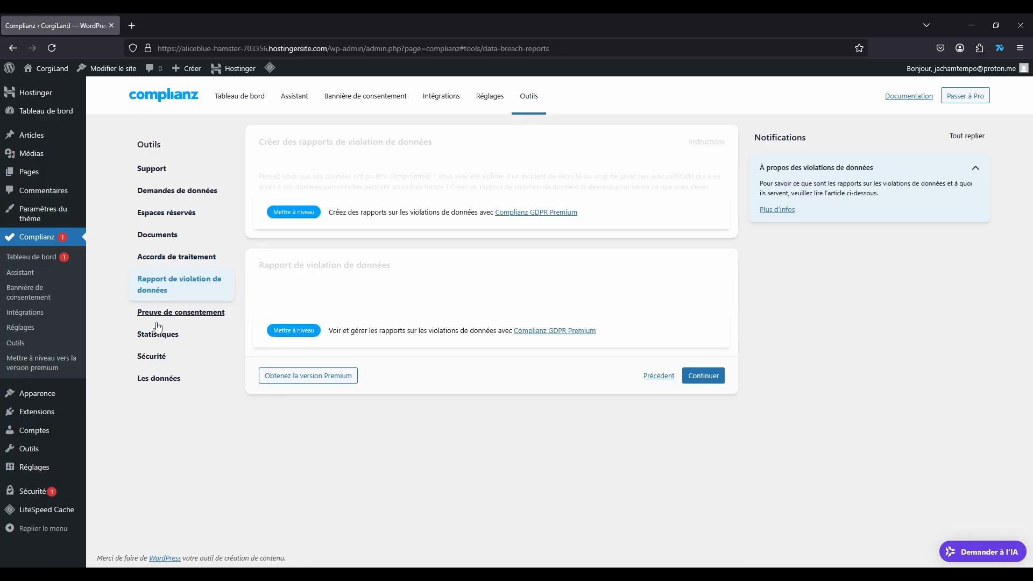
left_click(161, 314)
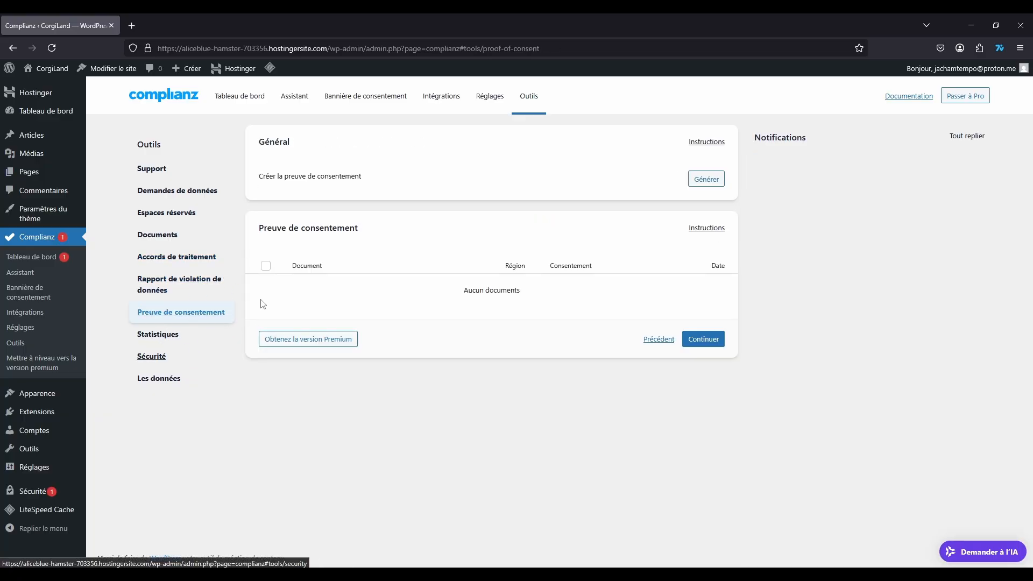
left_click(171, 337)
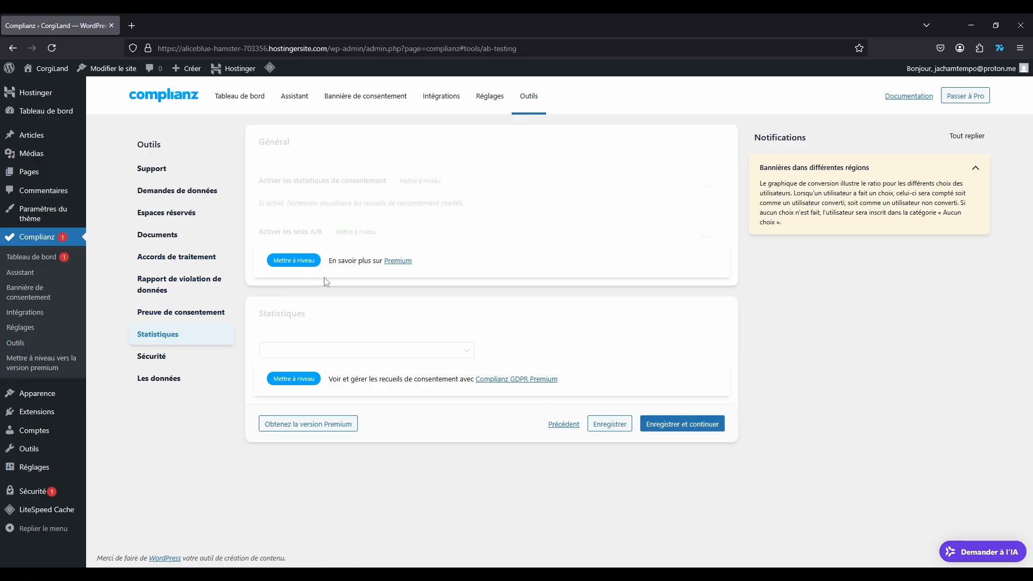
left_click(151, 357)
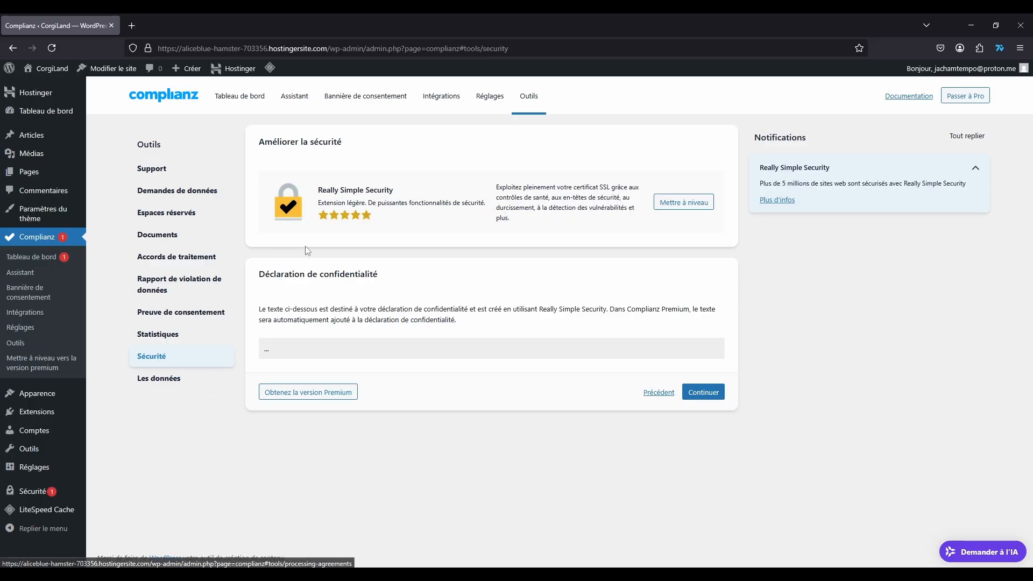
left_click(157, 379)
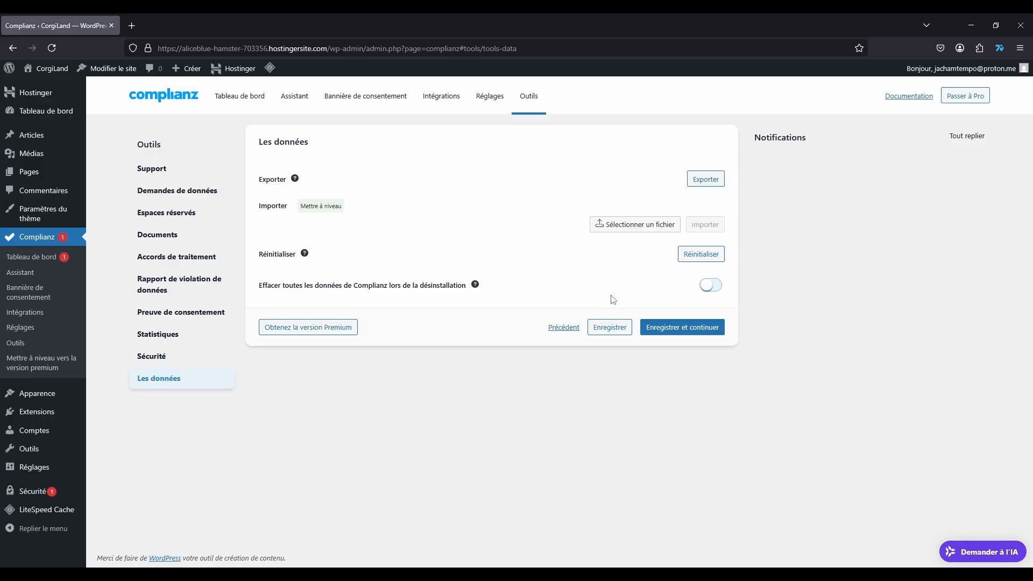
left_click(233, 106)
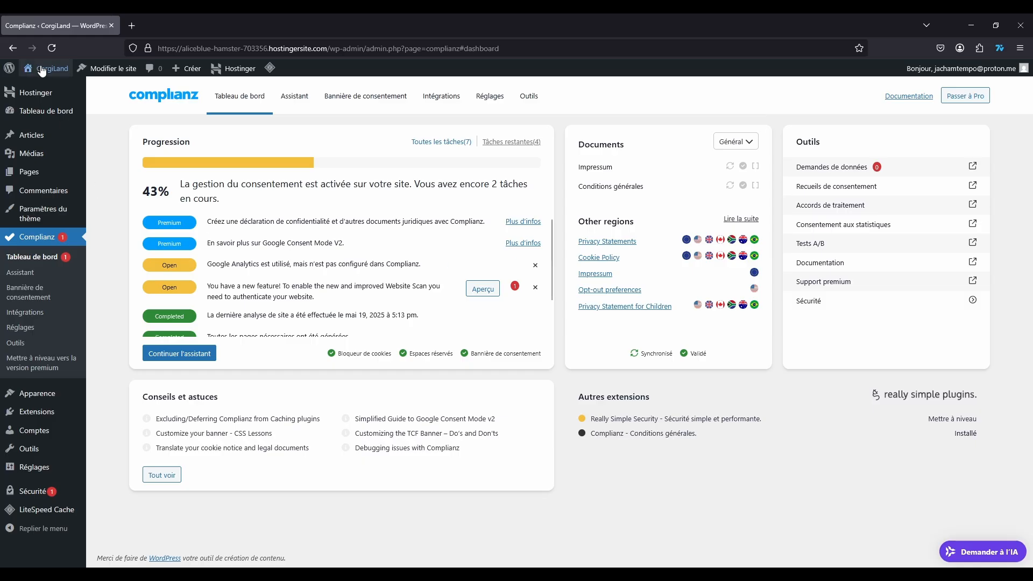
Step: Open the CorgiLand homepage in a new tab from the admin bar, then return to the Complianz dashboard tab
mouse_move(46, 69)
right_click(47, 88)
left_click(102, 101)
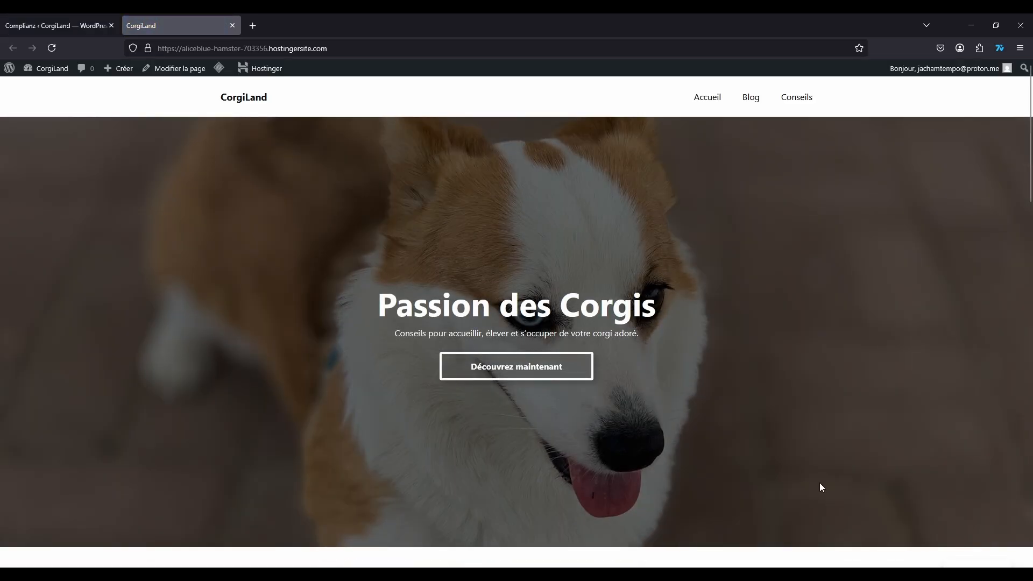
left_click(54, 25)
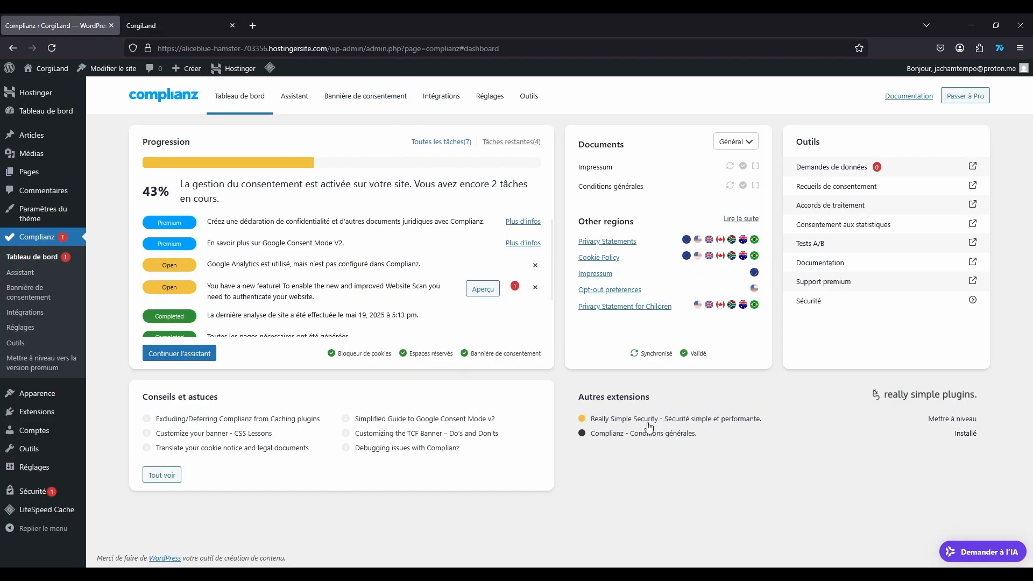
left_click(294, 95)
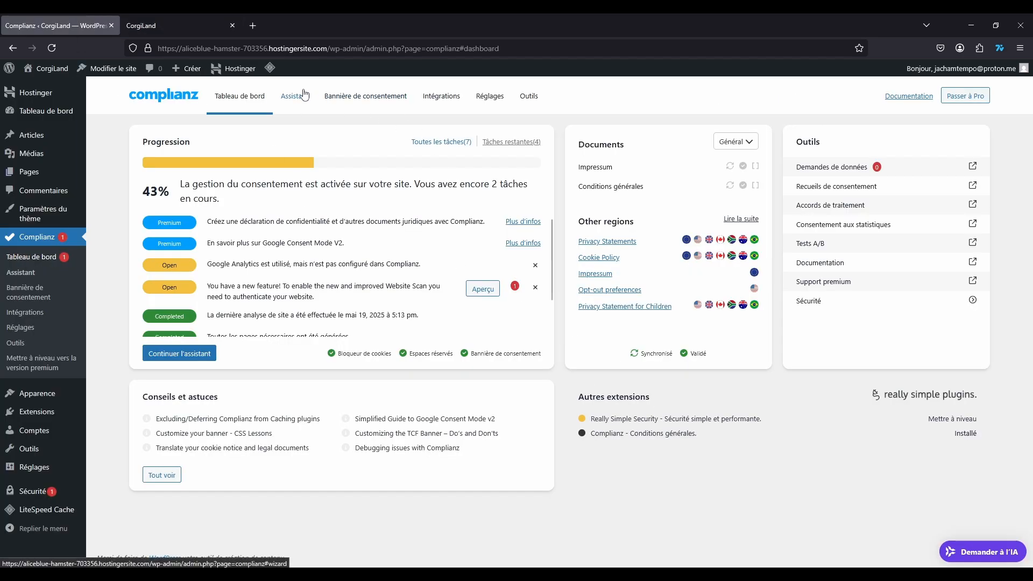